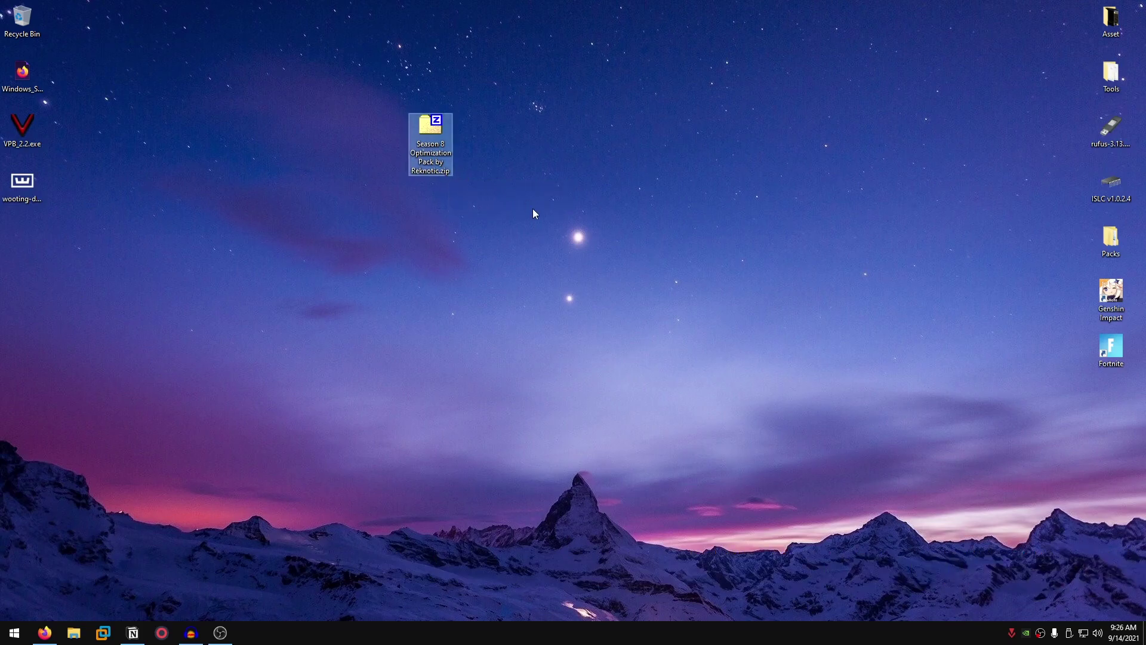
Switch to Firefox, load reknotic.com and open the post "Fix FPS Drops & Boost FPS in Fortnite - Chapter 2 Season 8"
{"action": "left_click", "coordinate": [45, 632]}
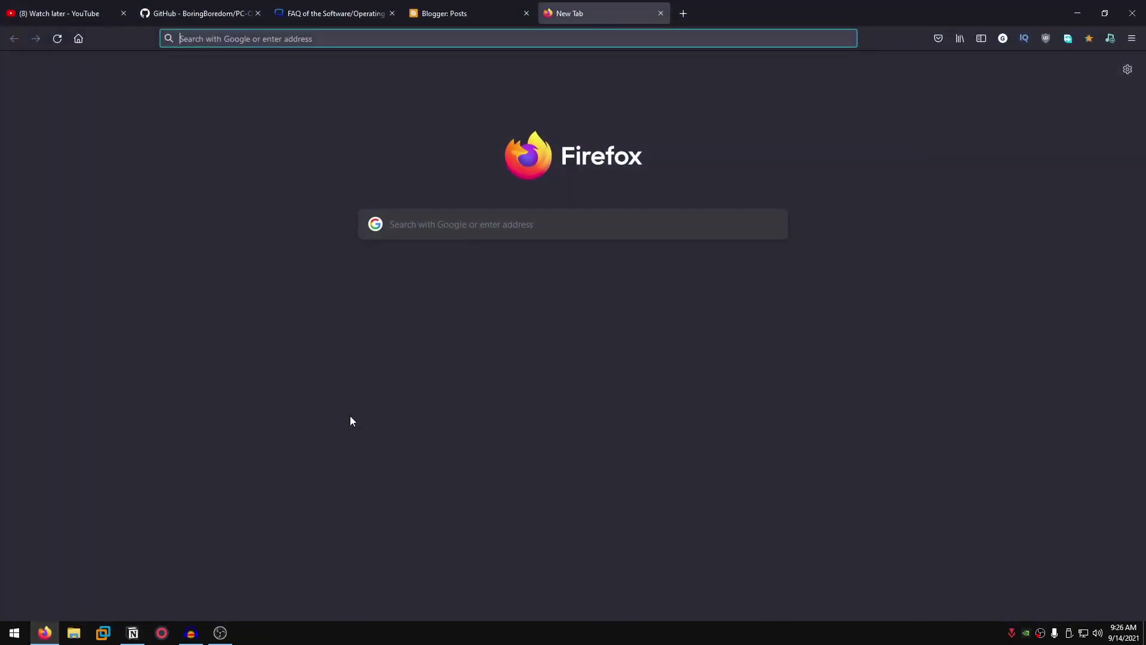
{"action": "type", "text": "reknotic.com/"}
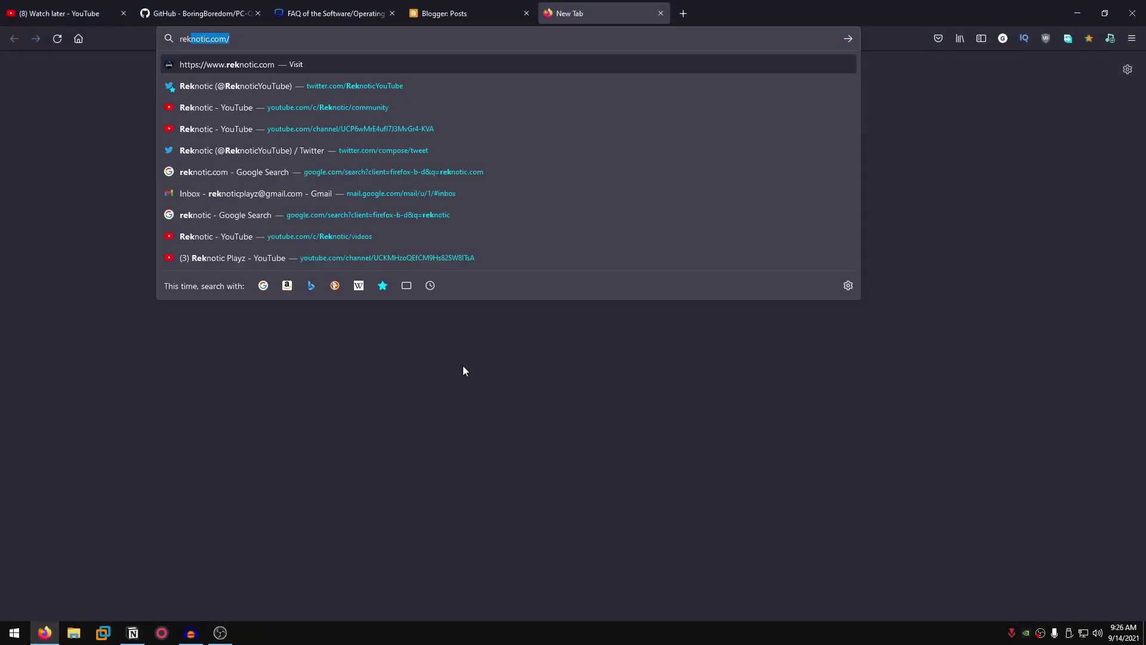
{"action": "key", "text": "Return"}
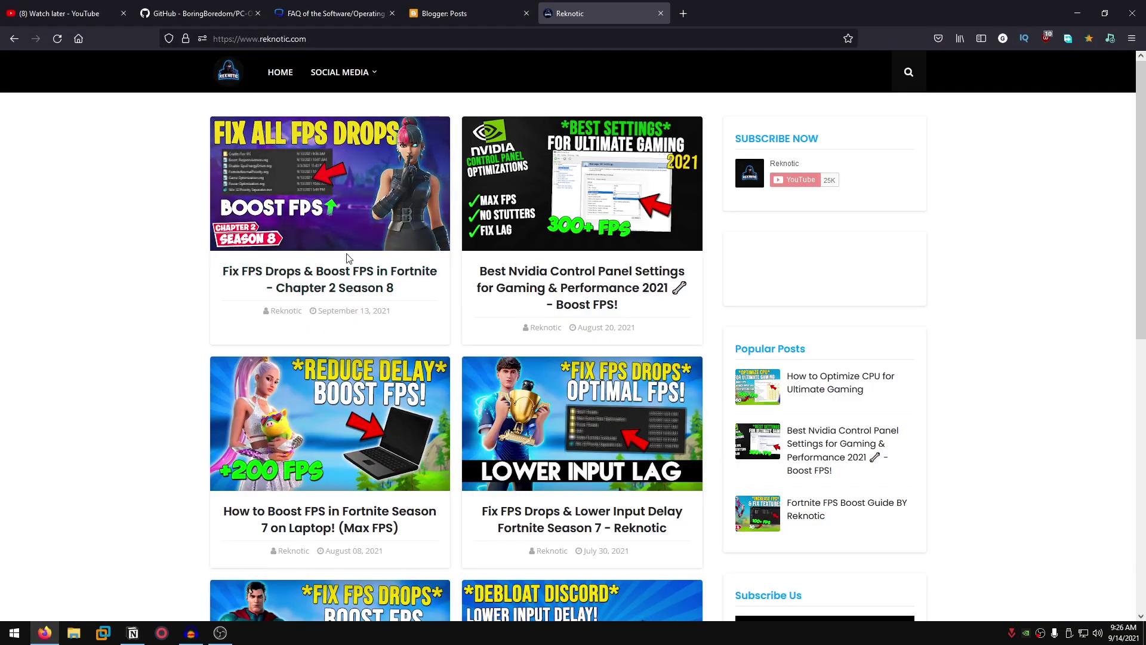
{"action": "scroll", "coordinate": [352, 279], "scroll_direction": "down", "scroll_amount": 8}
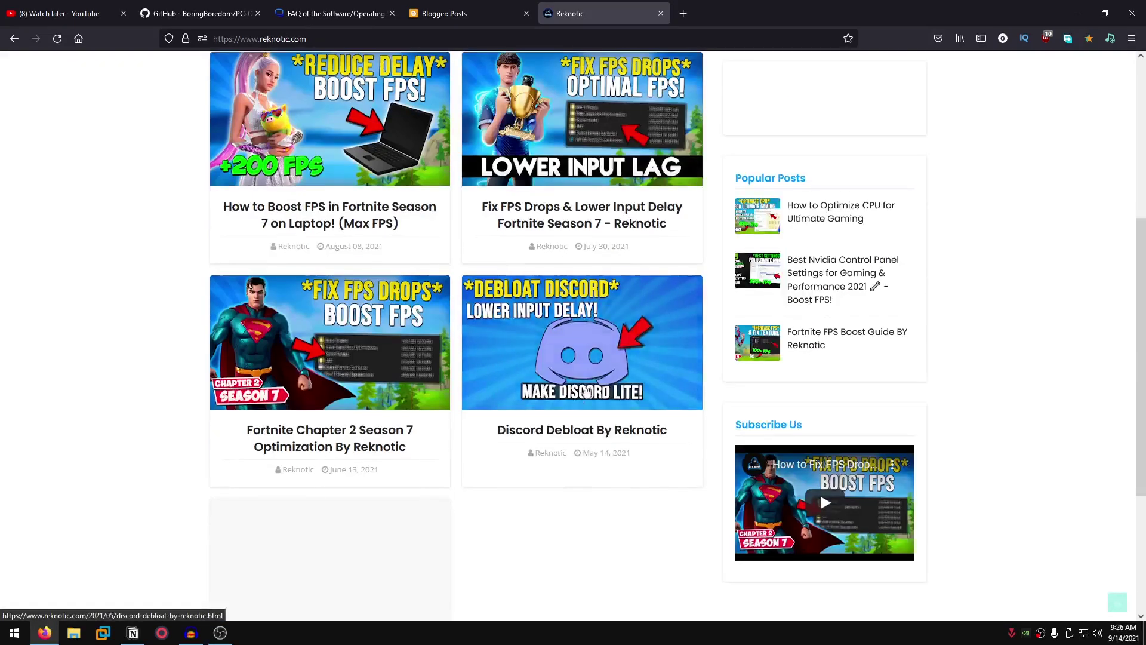
{"action": "scroll", "coordinate": [591, 386], "scroll_direction": "up", "scroll_amount": 9}
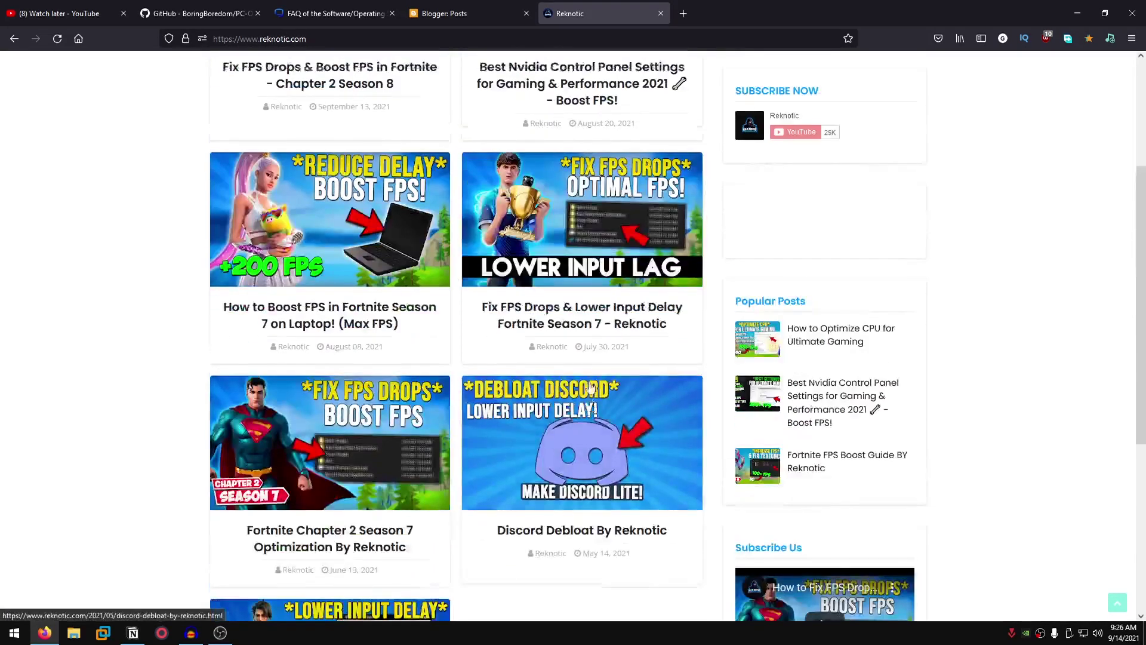
{"action": "left_click", "coordinate": [335, 197]}
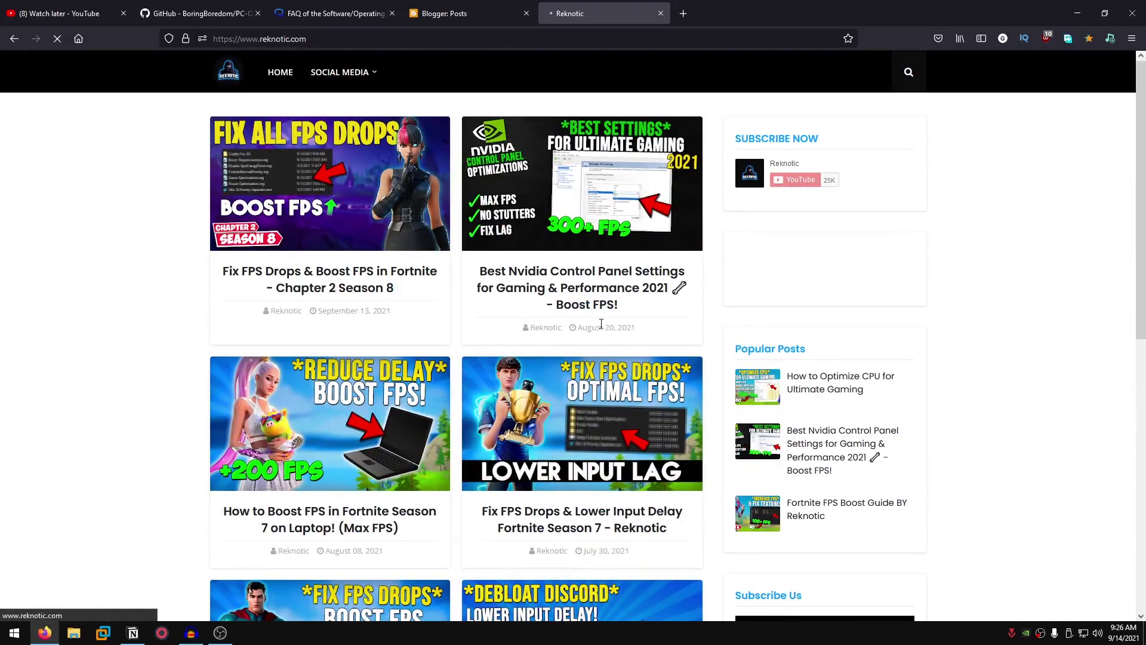
View the MediaFire download page for the Season 8 Optimization Pack from the post's download link, and close it
{"action": "scroll", "coordinate": [467, 416], "scroll_direction": "down", "scroll_amount": 10}
{"action": "left_click", "coordinate": [468, 416]}
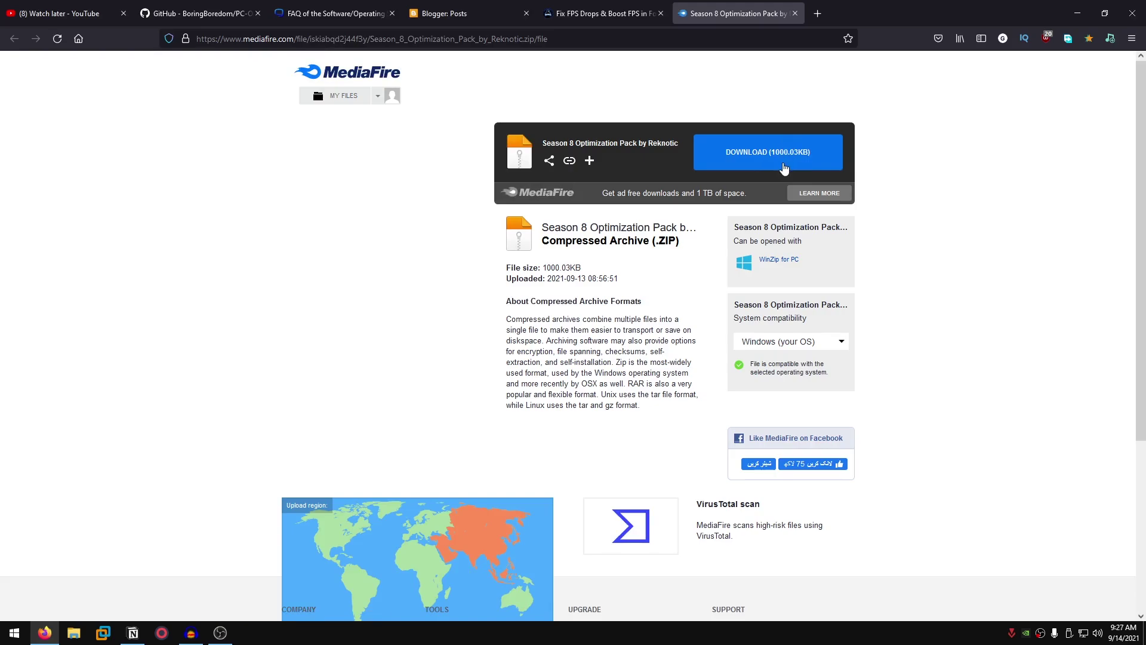
{"action": "left_click", "coordinate": [795, 13]}
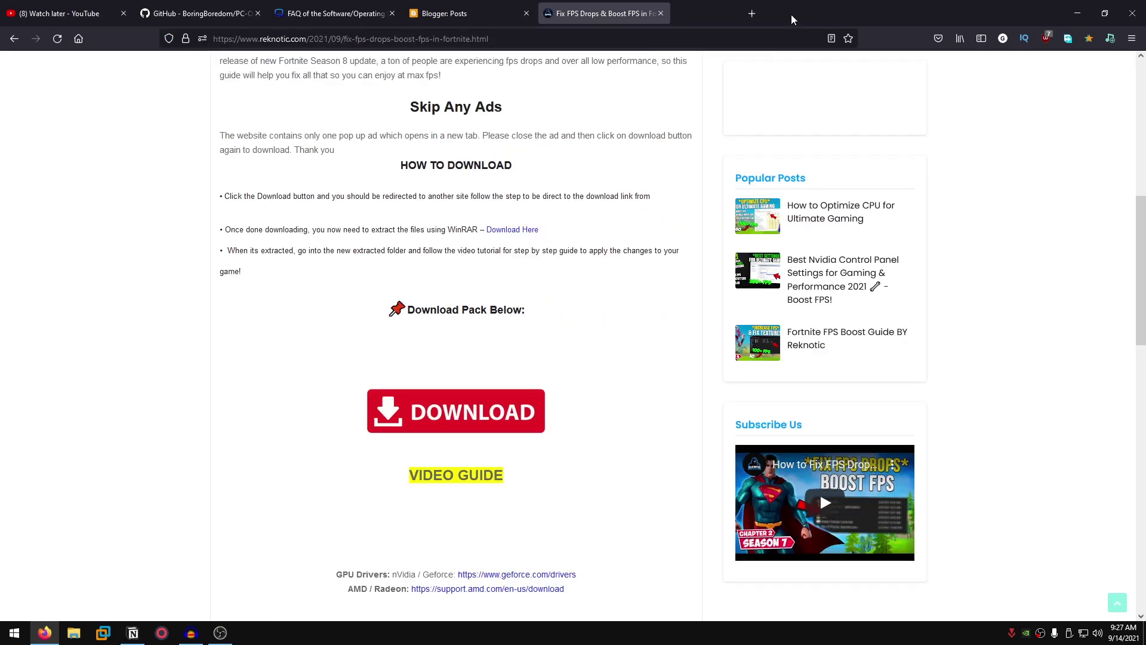
Read the post's note about the pop-up ad under the Skip Any Ads heading
{"action": "scroll", "coordinate": [678, 163], "scroll_direction": "up", "scroll_amount": 2}
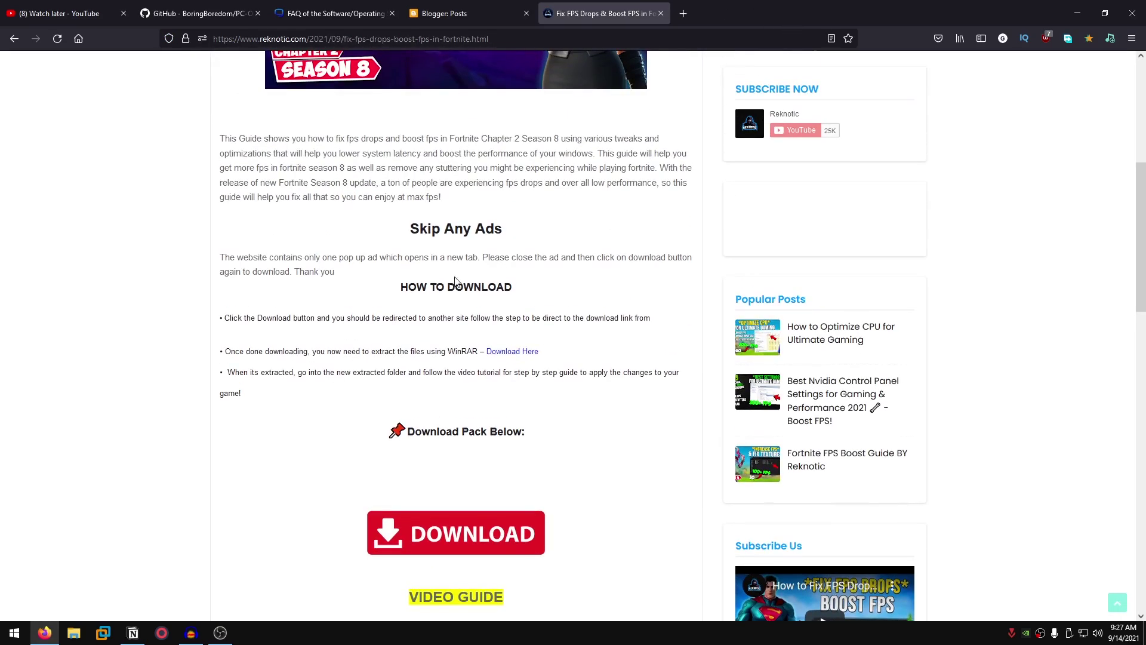
{"action": "triple_click", "coordinate": [225, 257]}
{"action": "left_click", "coordinate": [591, 214]}
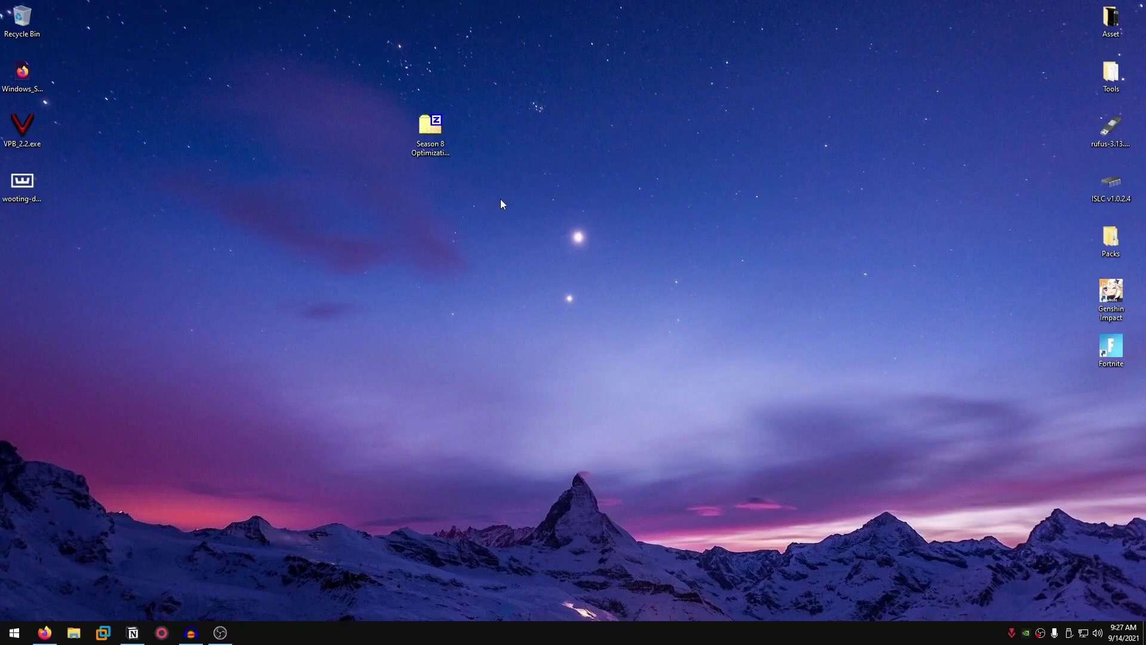
Extract the Season 8 Optimization Pack archive onto the desktop with 7-Zip and place the extracted folder beside the archive
{"action": "right_click", "coordinate": [437, 135]}
{"action": "mouse_move", "coordinate": [474, 200]}
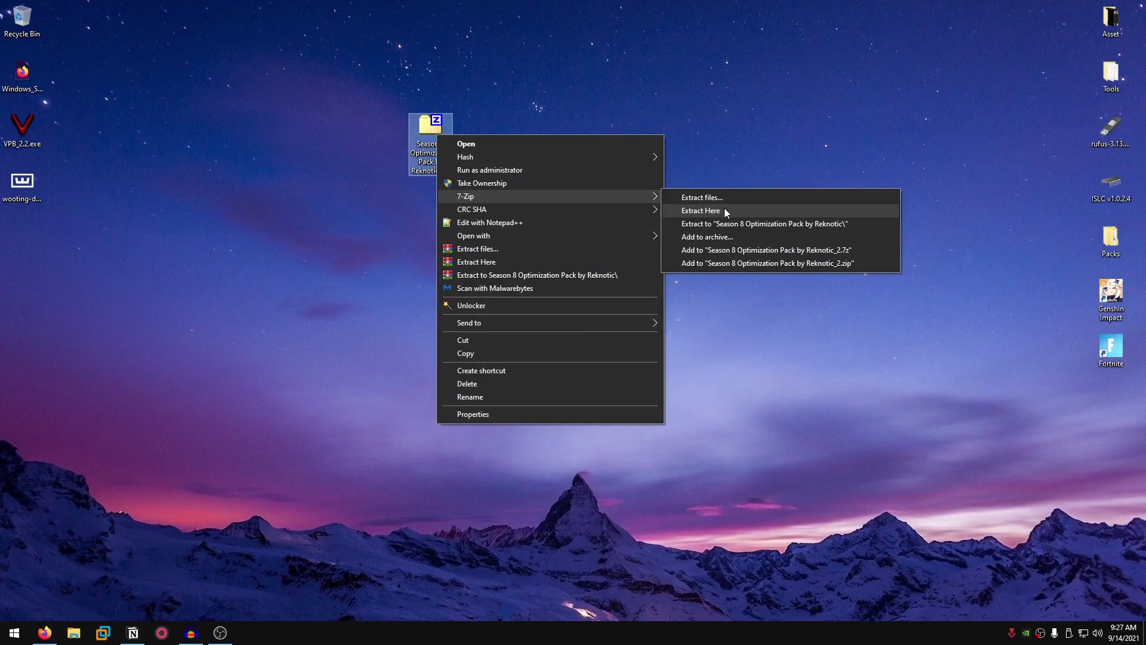
{"action": "left_click", "coordinate": [701, 211]}
{"action": "left_click", "coordinate": [7, 261]}
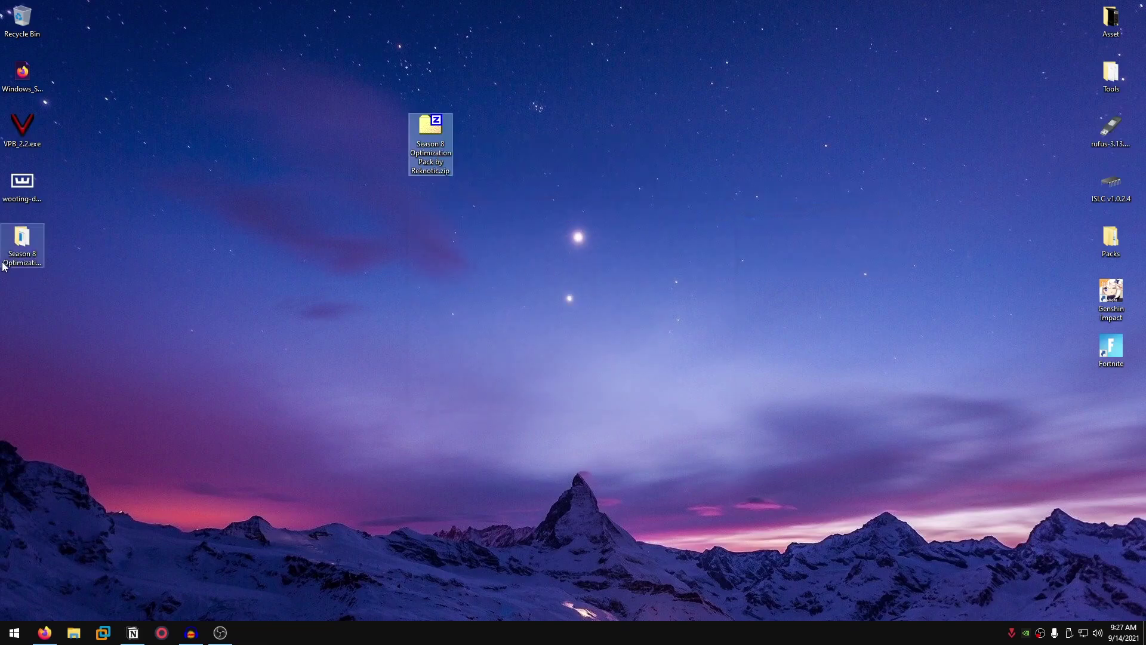
{"action": "left_click_drag", "start_coordinate": [20, 256], "coordinate": [292, 146]}
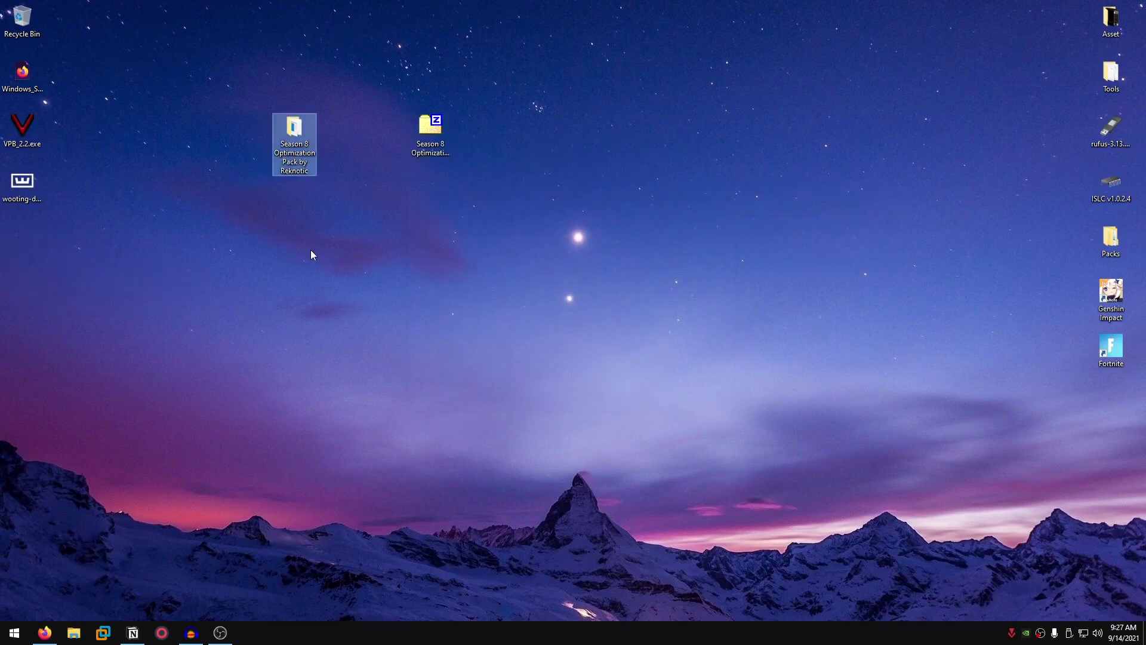
Open the Batch Tweaks folder in the extracted pack and run Cache Cleaner.bat as administrator
{"action": "double_click", "coordinate": [293, 141]}
{"action": "key", "text": "super+Up"}
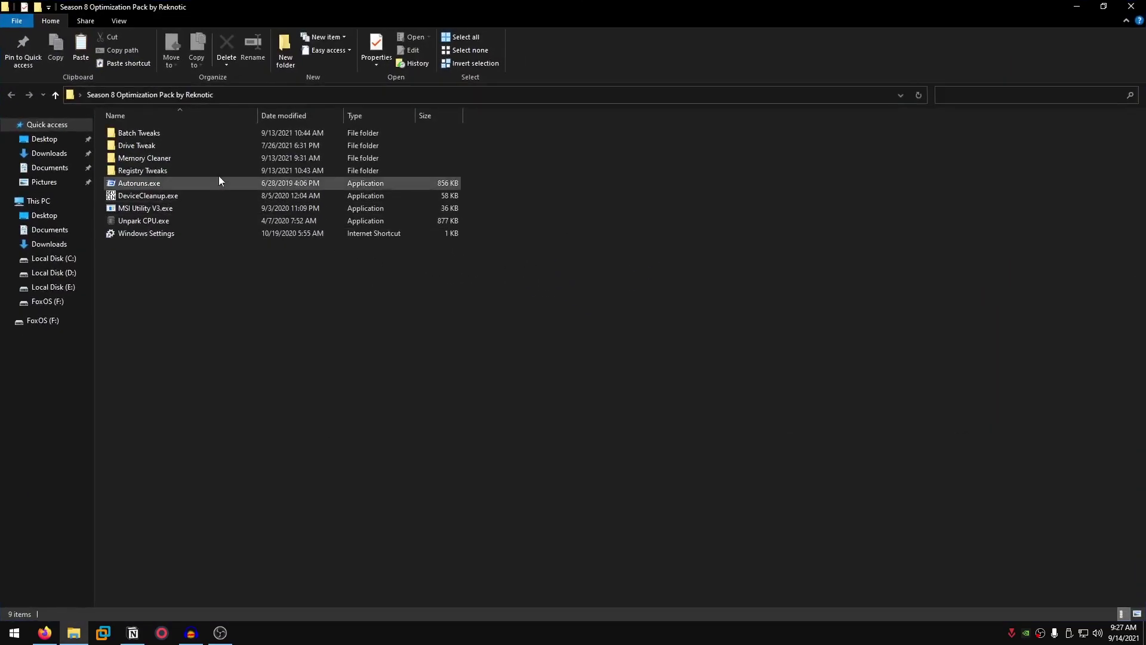
{"action": "double_click", "coordinate": [151, 133]}
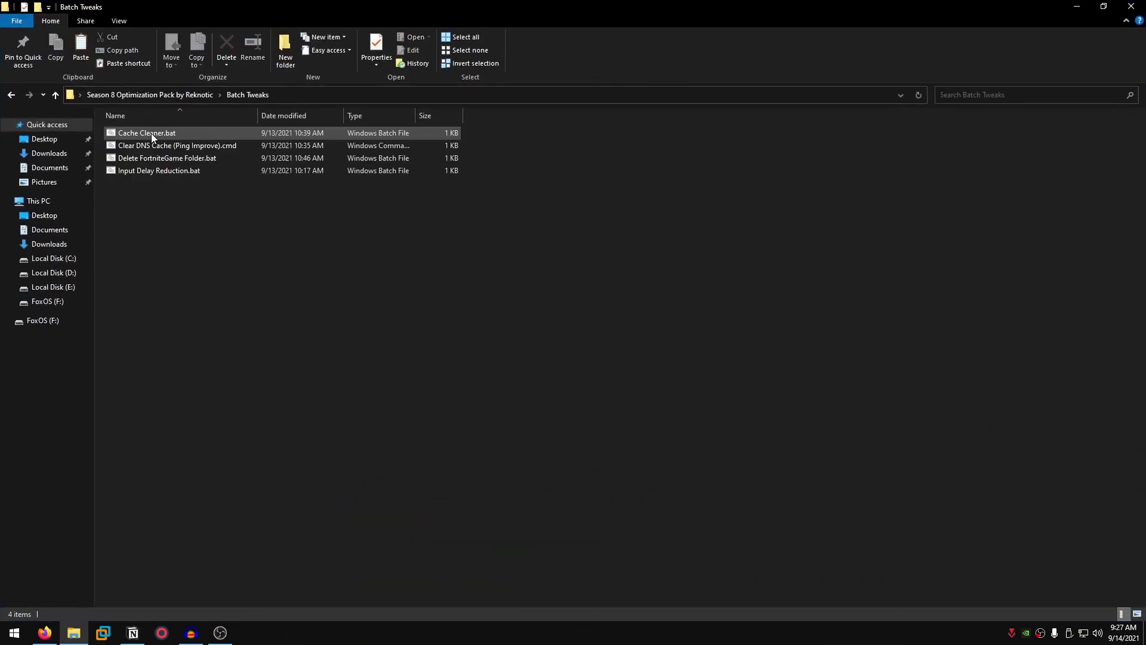
{"action": "right_click", "coordinate": [180, 133]}
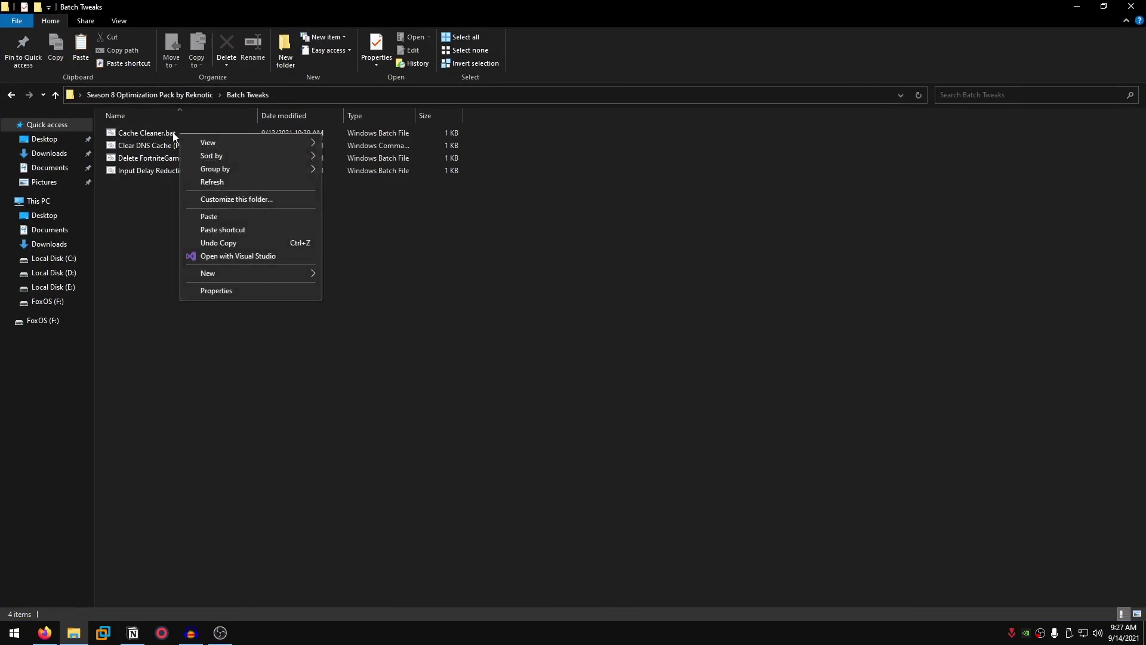
{"action": "right_click", "coordinate": [156, 129]}
{"action": "left_click", "coordinate": [219, 166]}
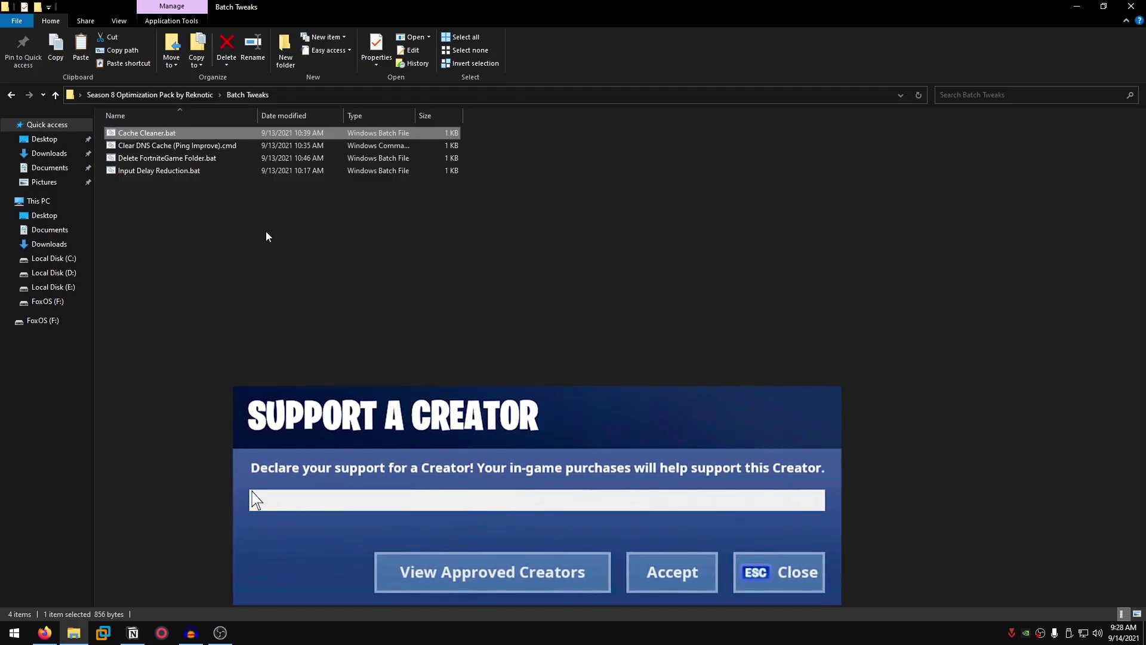
Run Clear DNS Cache (Ping Improve).cmd as administrator and dismiss its console window
{"action": "left_click", "coordinate": [213, 145]}
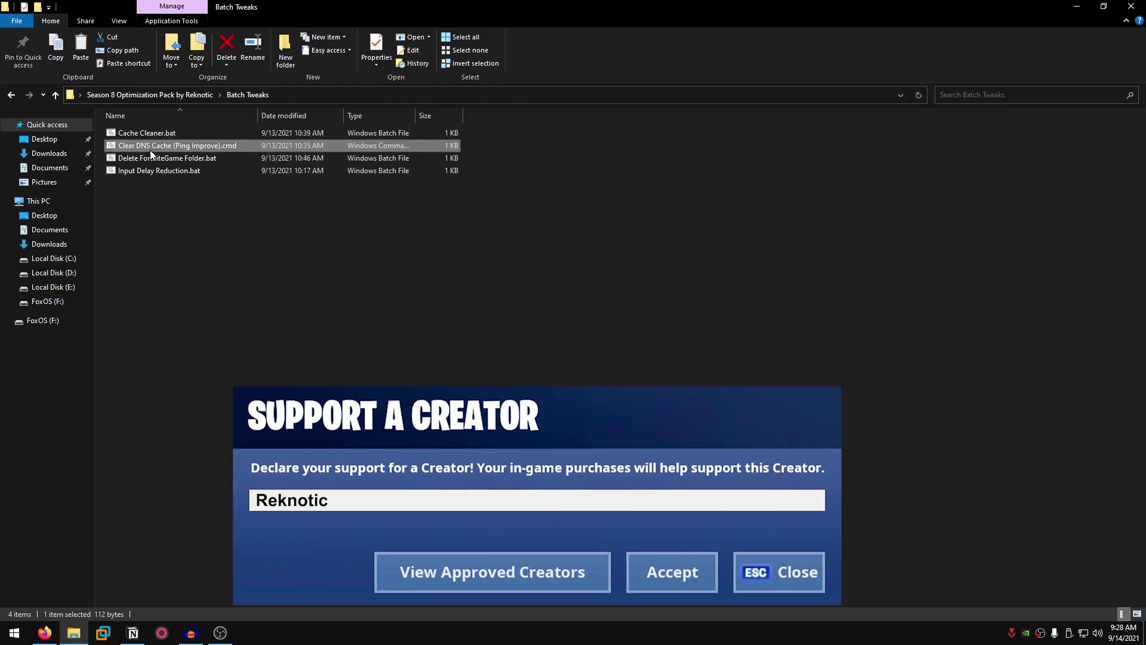
{"action": "right_click", "coordinate": [233, 146]}
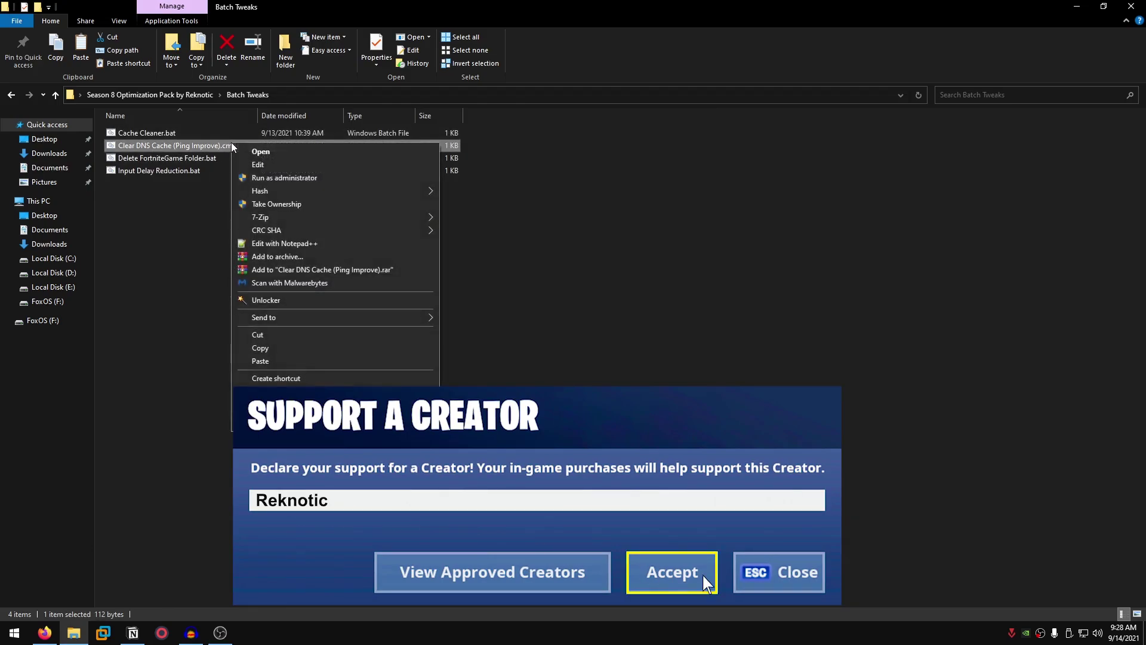
{"action": "left_click", "coordinate": [293, 179]}
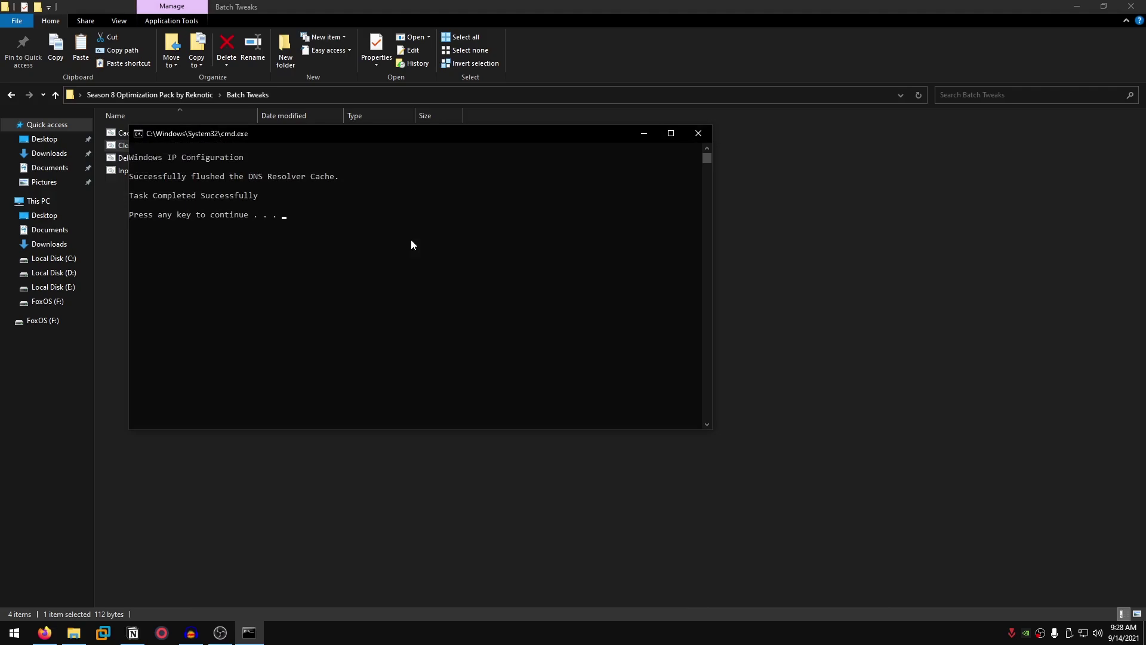
{"action": "key", "text": "space"}
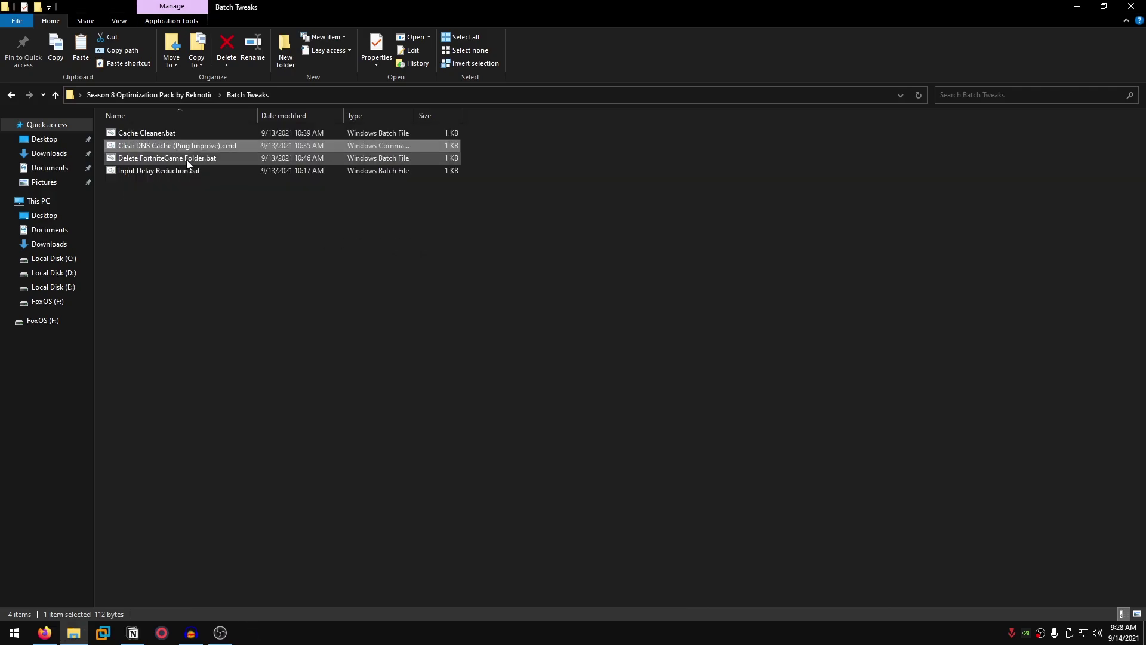
Run Delete FortniteGame Folder.bat as administrator and confirm deleting the FortniteGame folder
{"action": "right_click", "coordinate": [209, 161]}
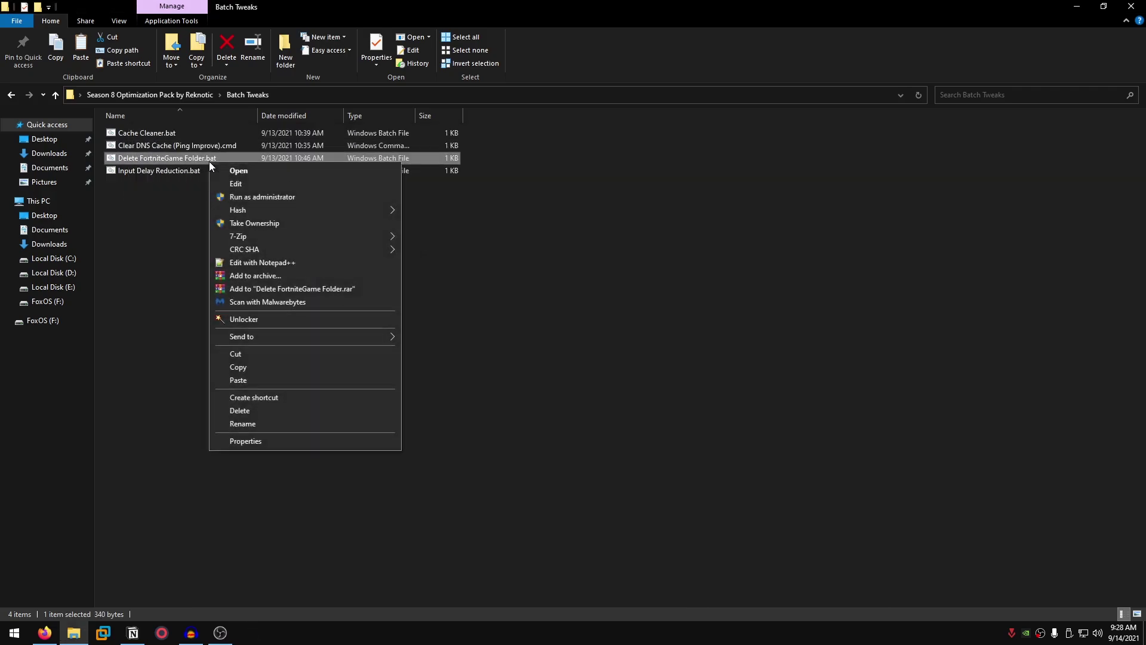
{"action": "left_click", "coordinate": [295, 200]}
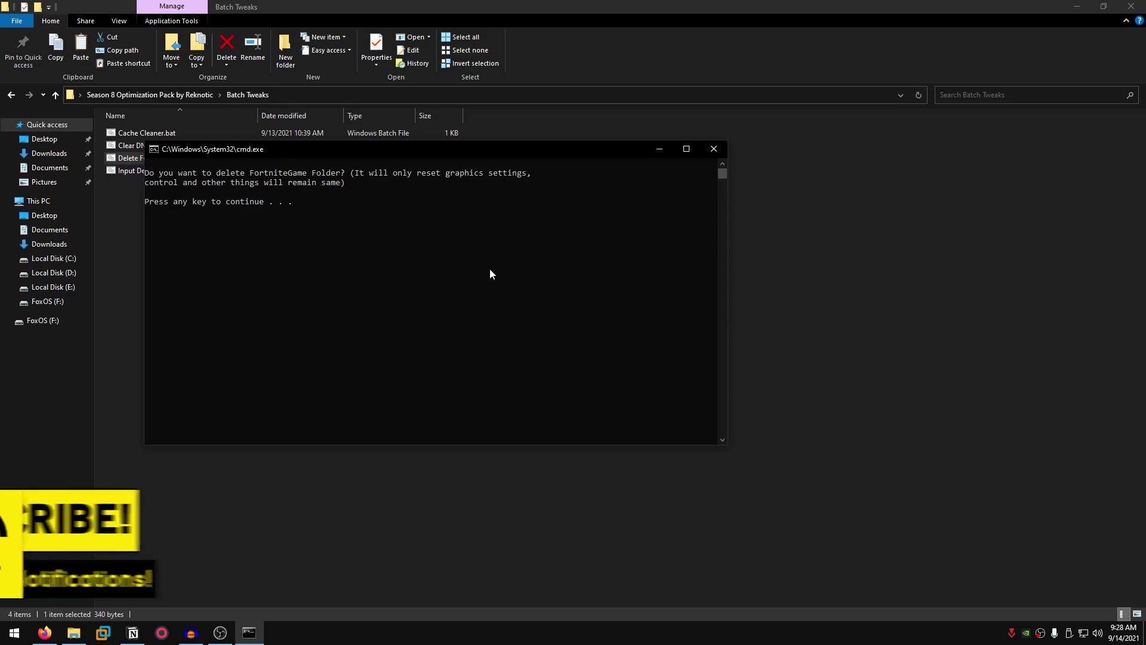
{"action": "key", "text": "Return"}
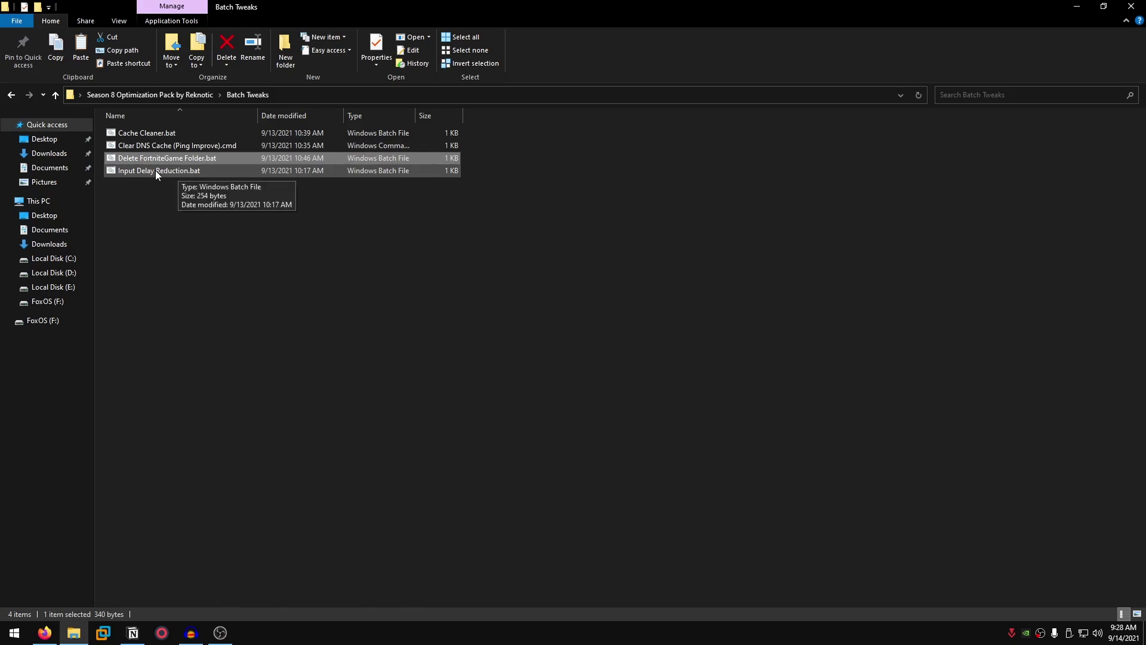
Run Input Delay Reduction.bat as administrator and dismiss its console window
{"action": "right_click", "coordinate": [197, 172]}
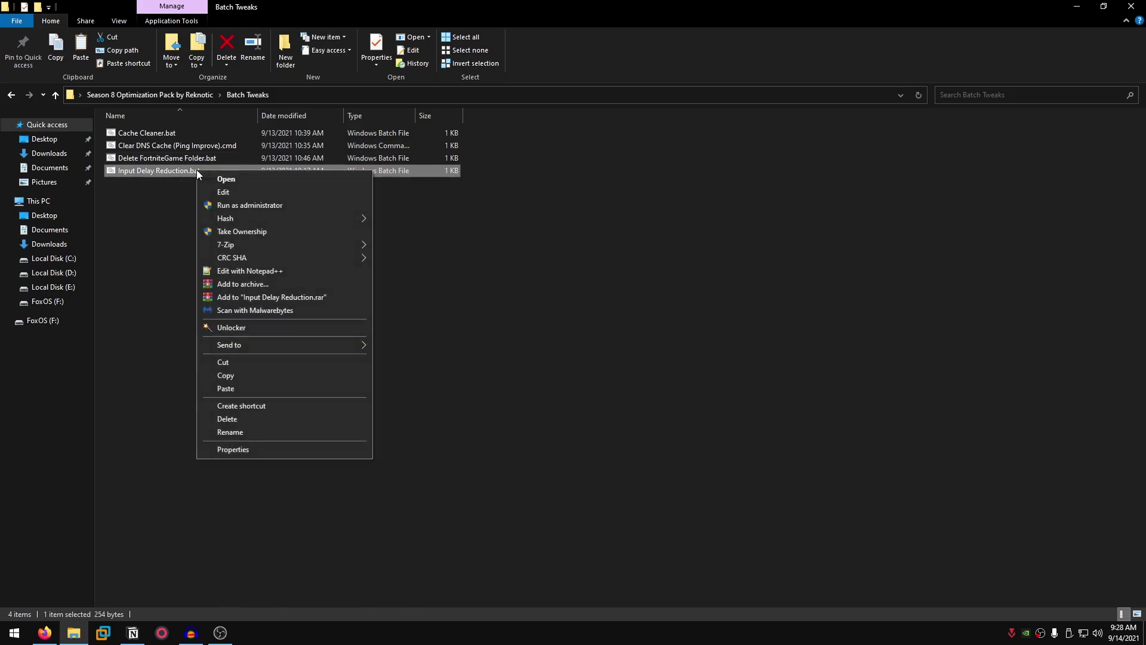
{"action": "left_click", "coordinate": [266, 205]}
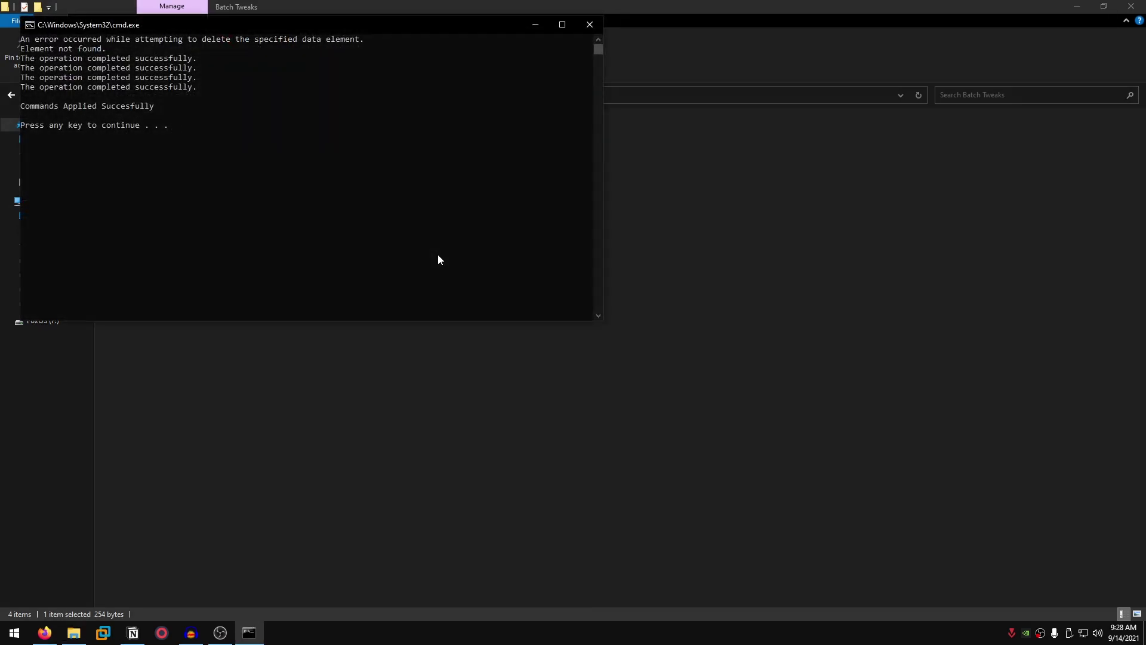
{"action": "key", "text": "Return"}
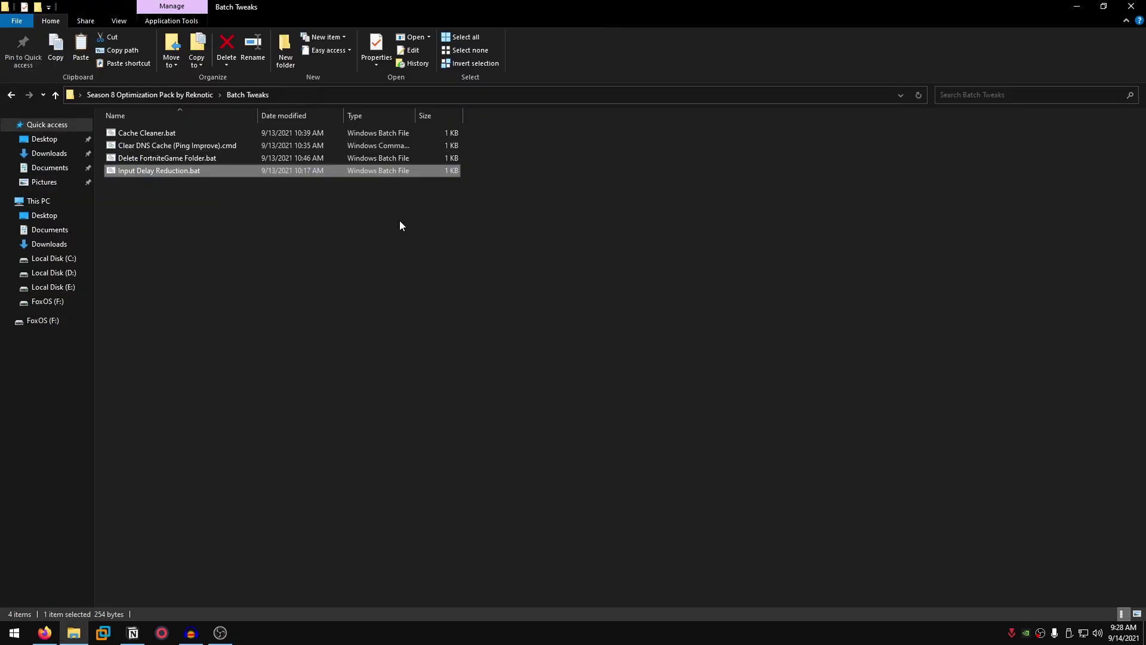
Run tweak_ssd.bat from the pack's Drive Tweak folder as administrator and return to the pack's main folder
{"action": "left_click", "coordinate": [11, 95]}
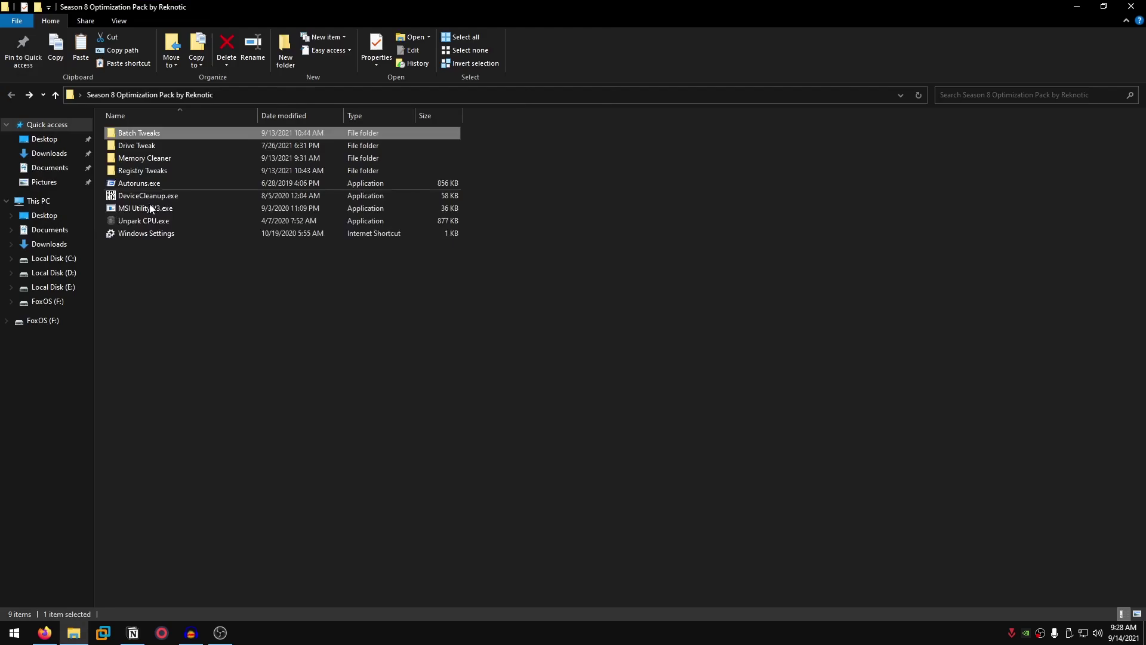
{"action": "double_click", "coordinate": [153, 147]}
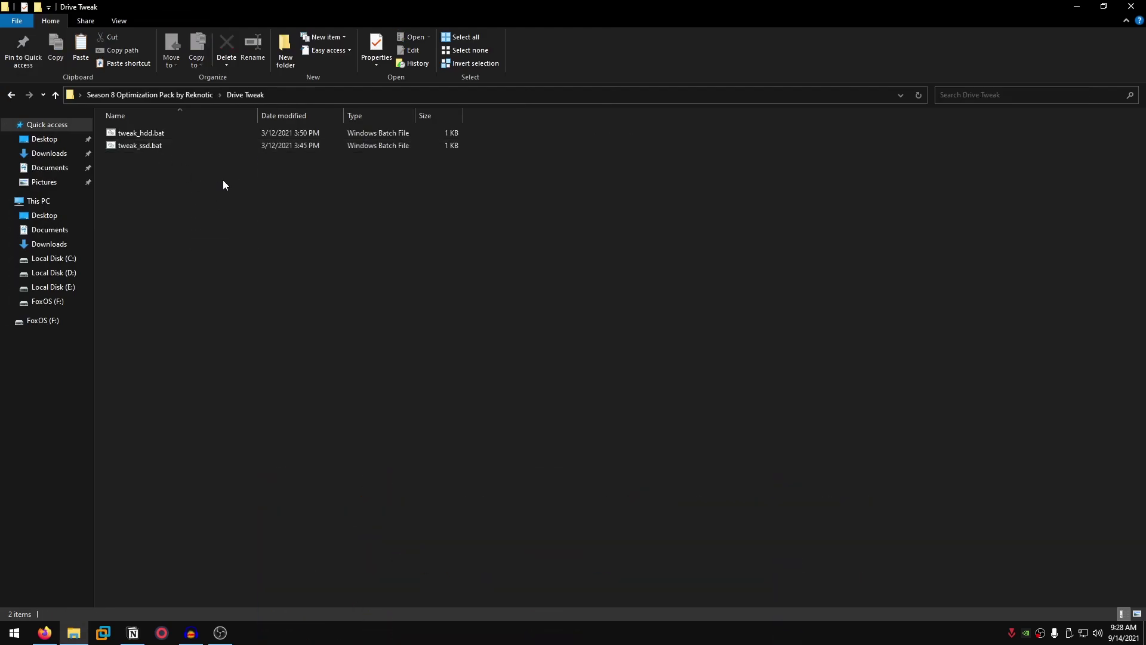
{"action": "left_click", "coordinate": [162, 144]}
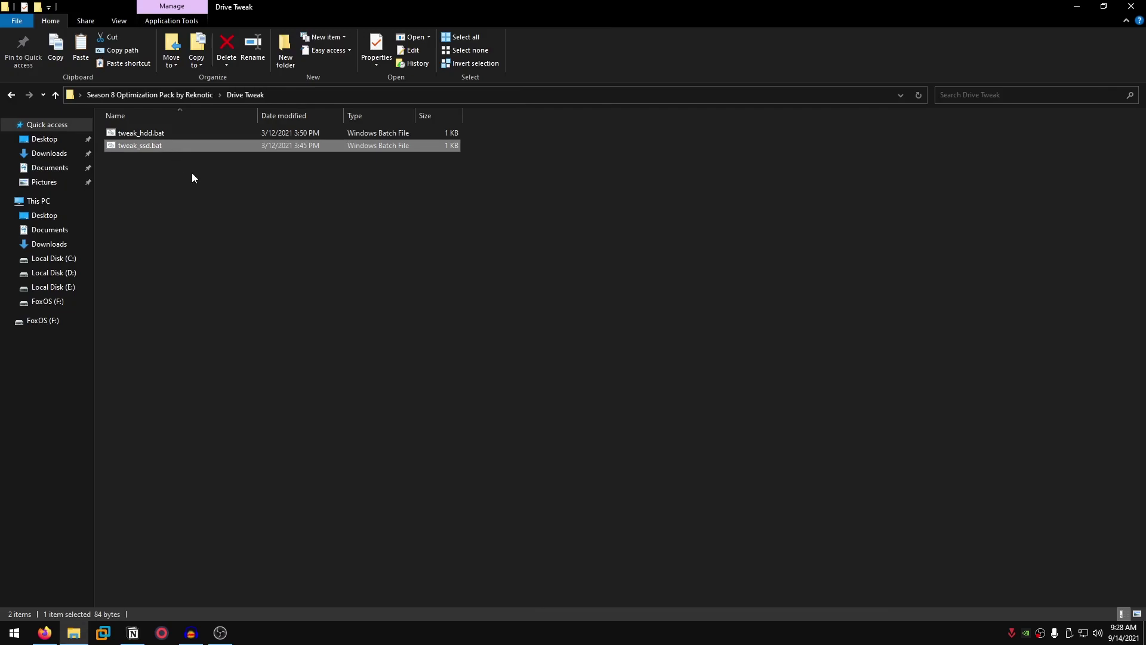
{"action": "right_click", "coordinate": [165, 147]}
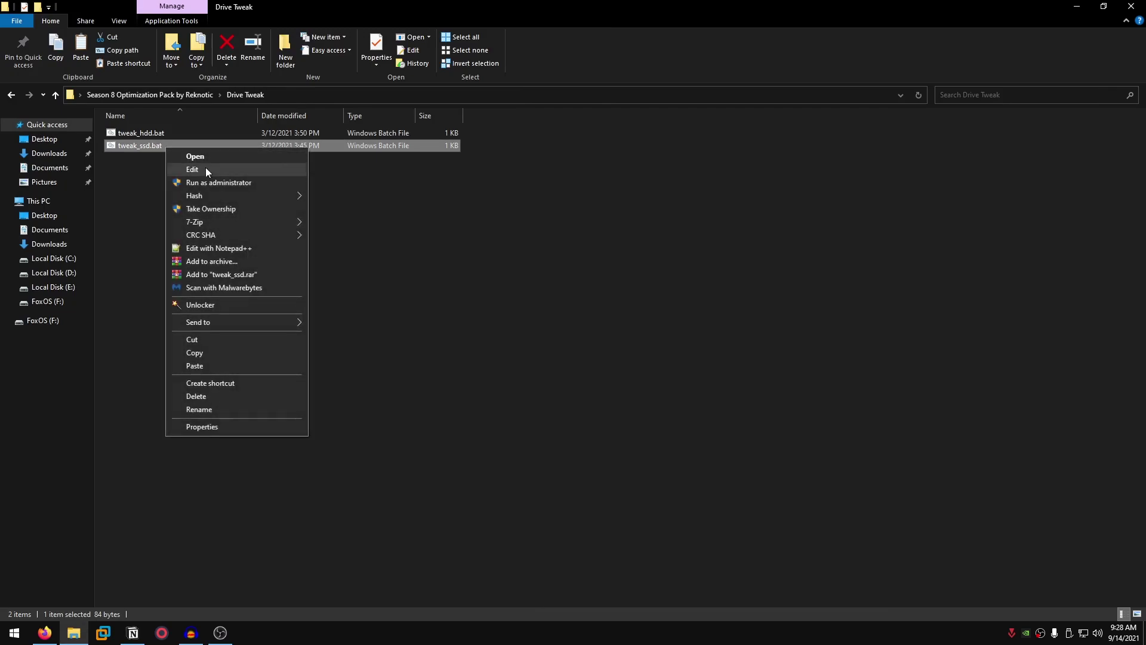
{"action": "left_click", "coordinate": [232, 187]}
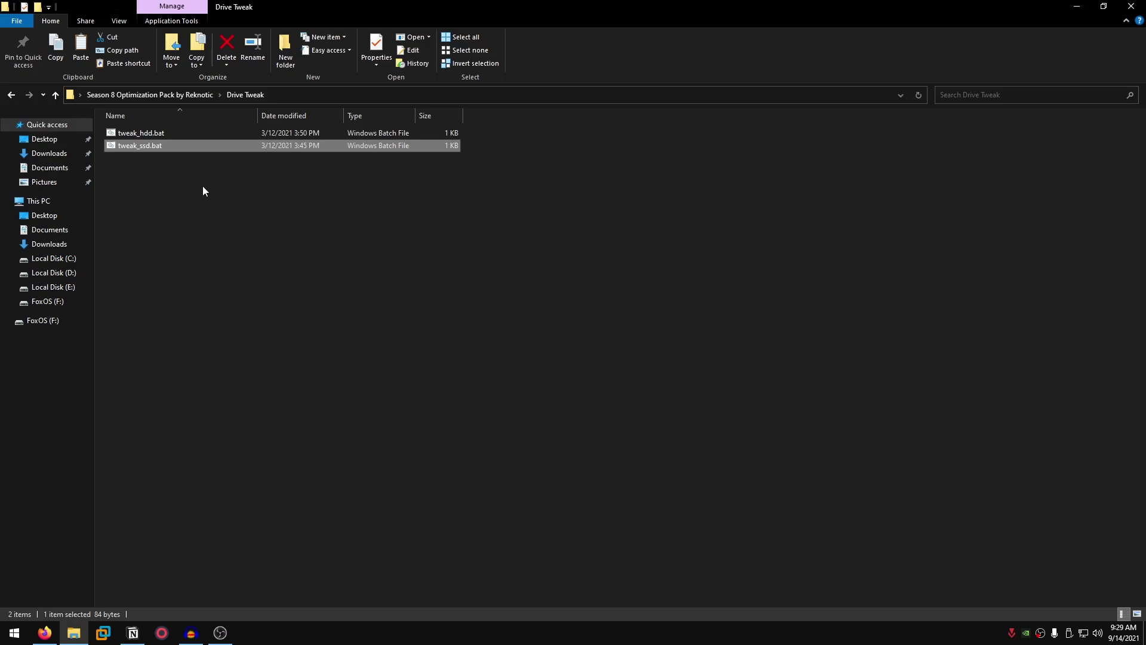
{"action": "left_click", "coordinate": [154, 135]}
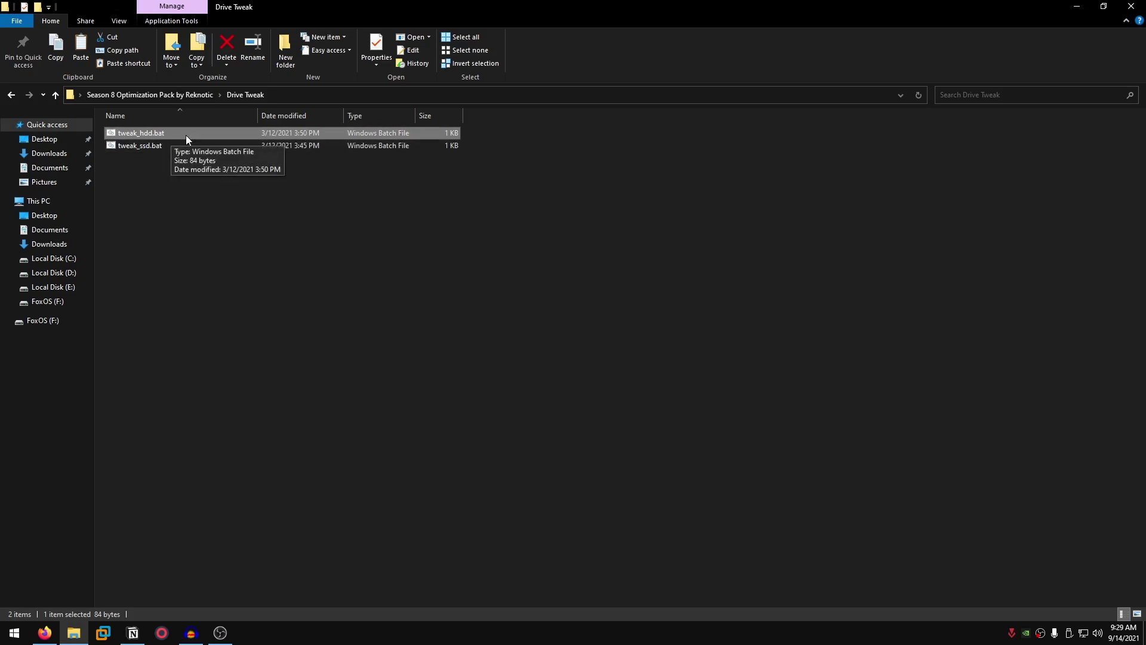
{"action": "left_click", "coordinate": [217, 137], "text": "ctrl"}
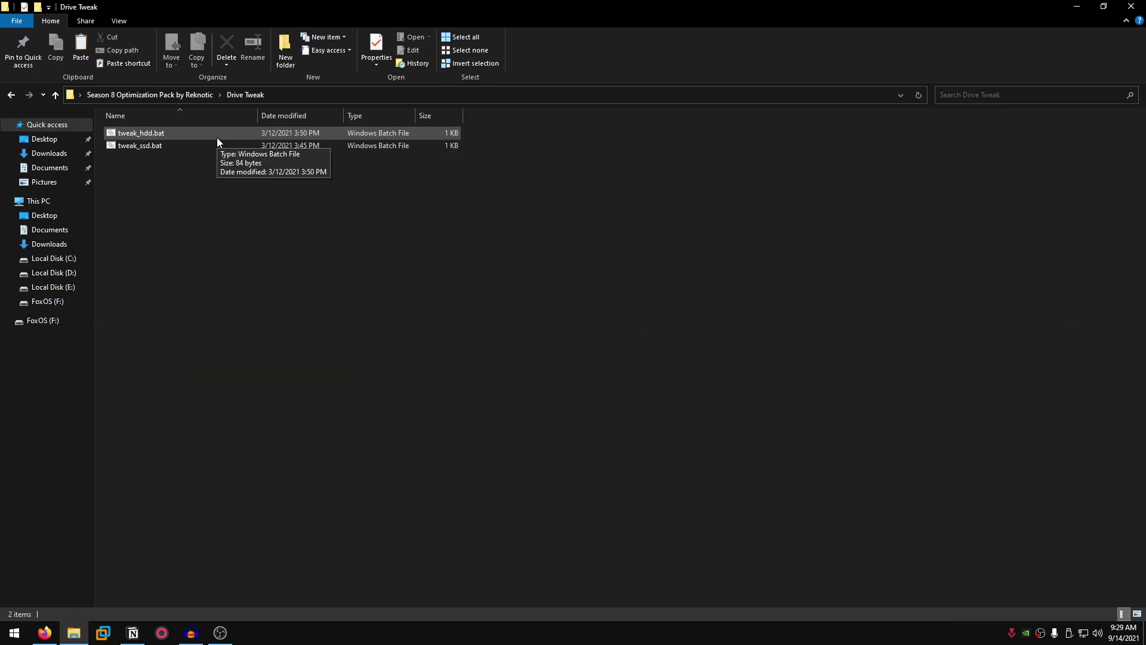
{"action": "left_click", "coordinate": [11, 94]}
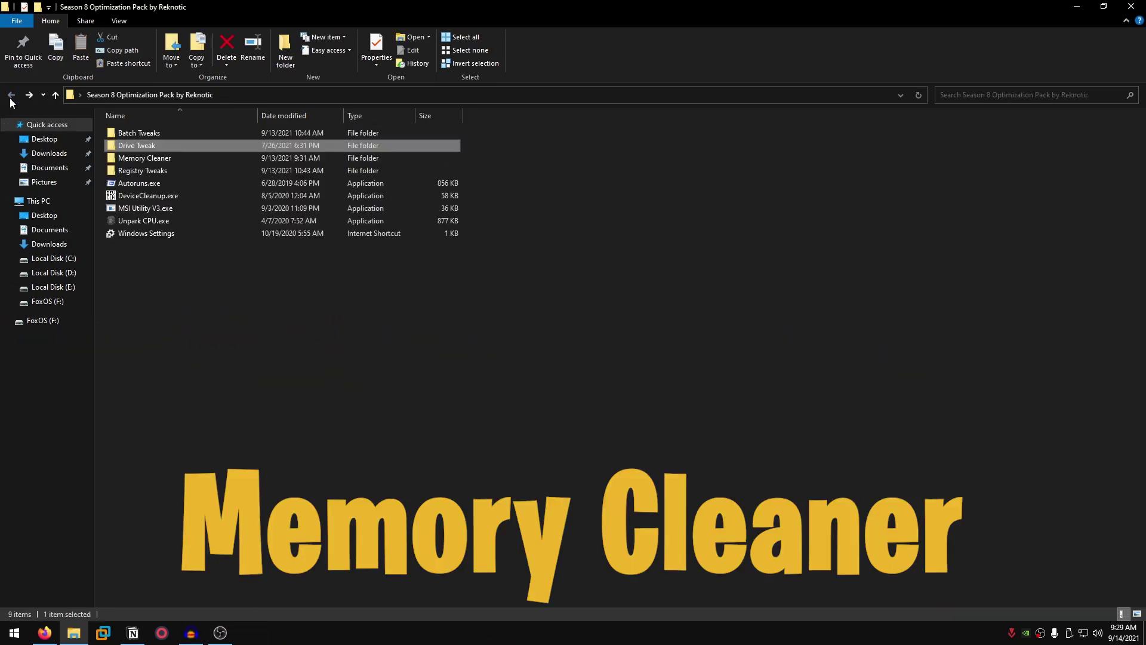
Run Memory Cleaner.exe from the Memory Cleaner folder as administrator, start its timer resolution and minimize it
{"action": "left_click", "coordinate": [145, 159]}
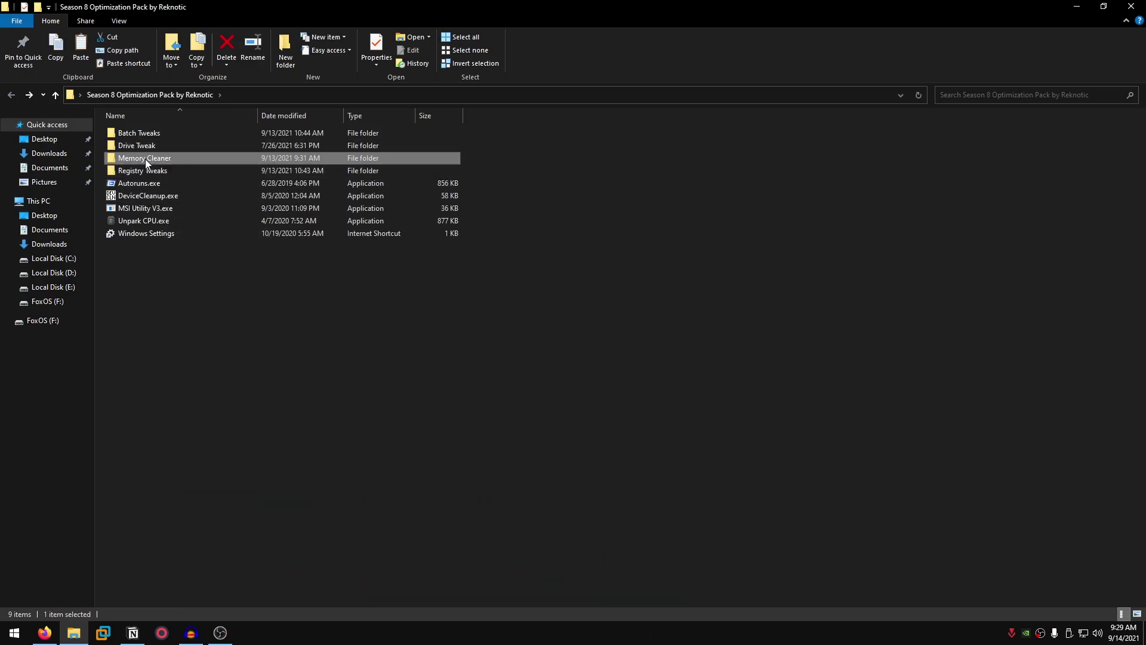
{"action": "double_click", "coordinate": [171, 160]}
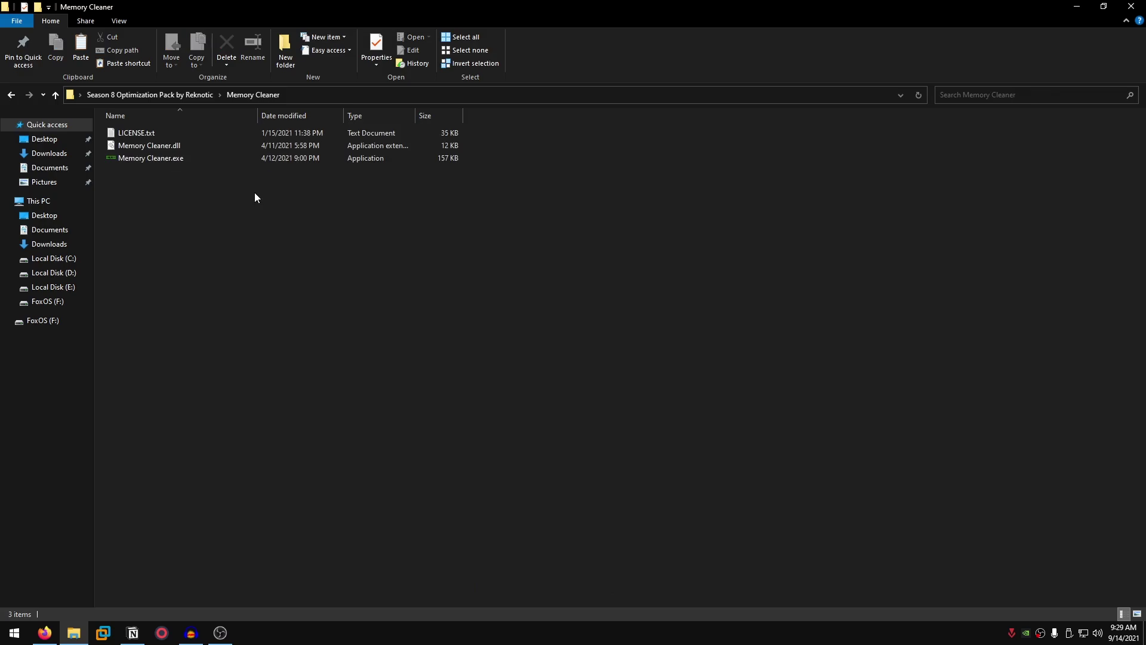
{"action": "right_click", "coordinate": [156, 159]}
{"action": "left_click", "coordinate": [197, 180]}
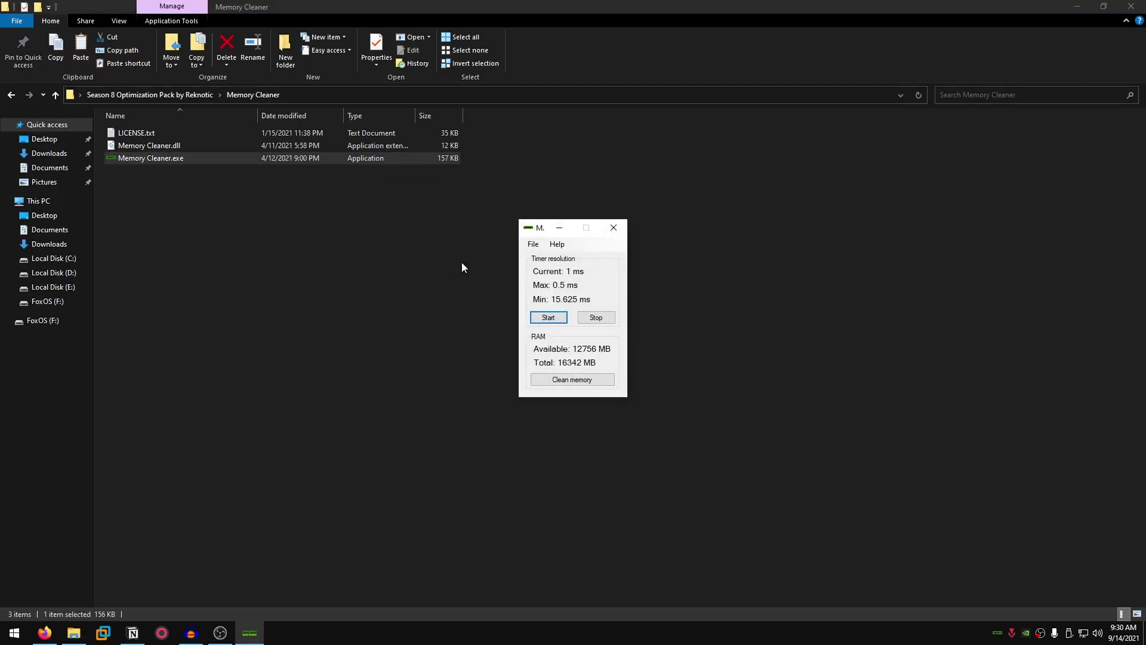
{"action": "left_click_drag", "start_coordinate": [540, 229], "coordinate": [499, 168]}
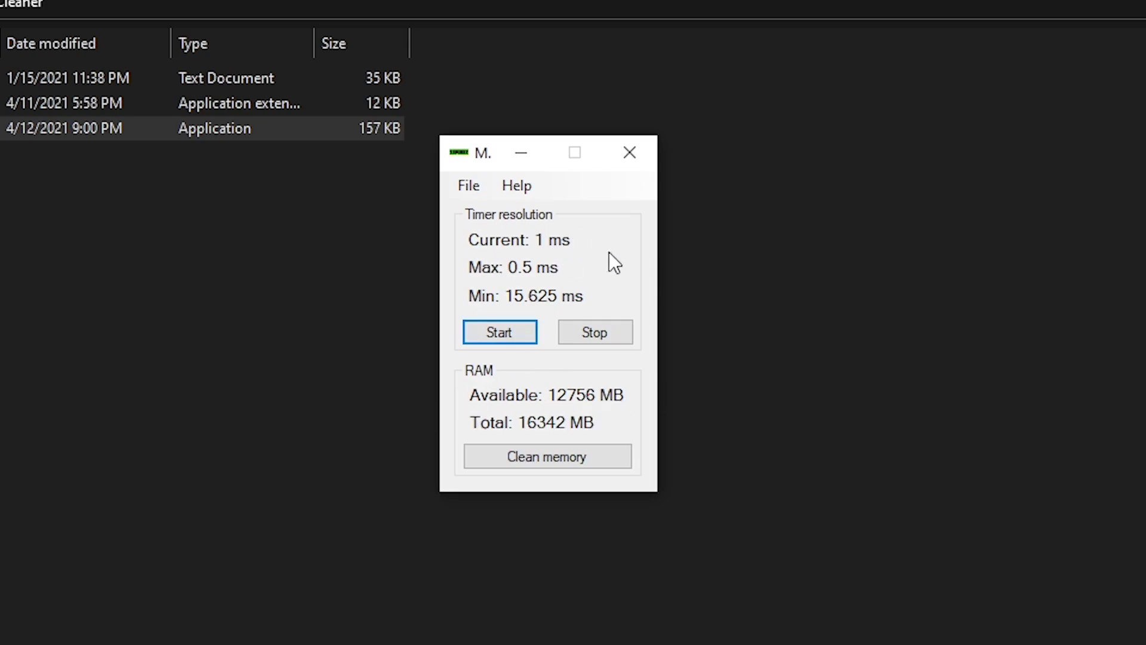
{"action": "left_click", "coordinate": [493, 336]}
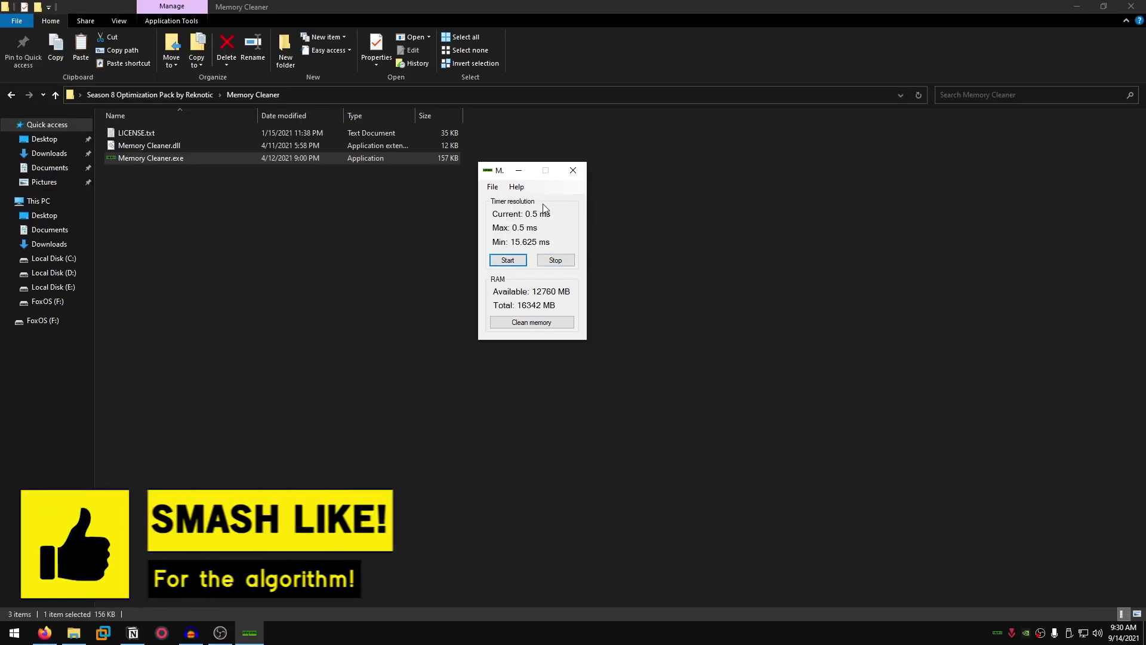
{"action": "left_click", "coordinate": [518, 170]}
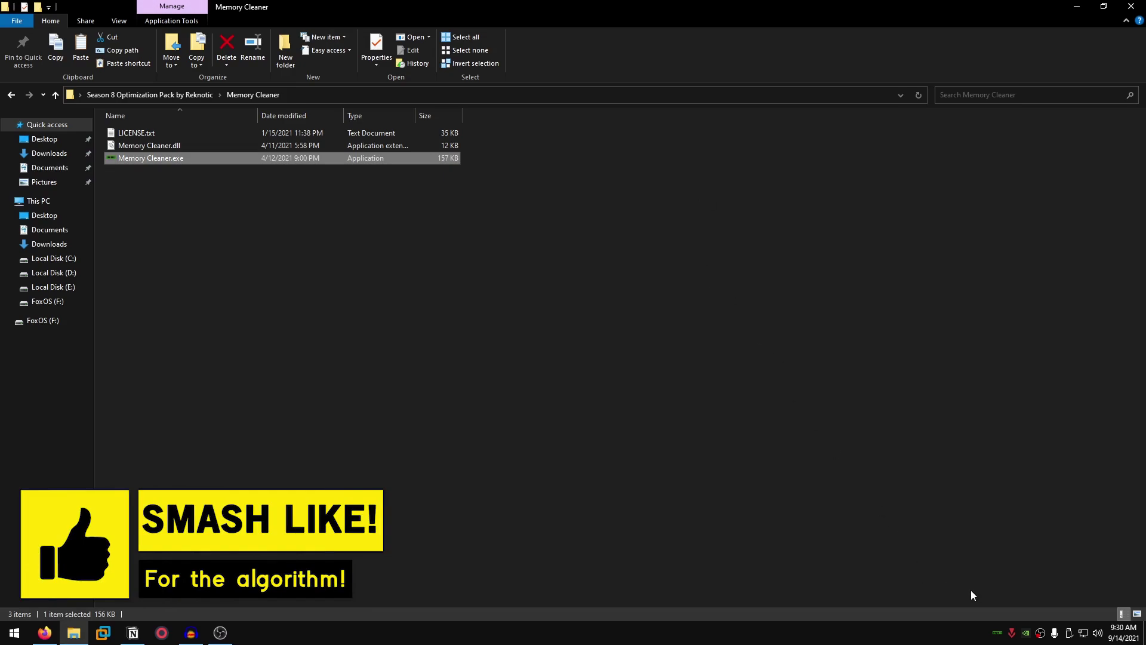
Restore Memory Cleaner to stop its timer resolution, then close it and return to the pack's main folder
{"action": "left_click", "coordinate": [997, 632]}
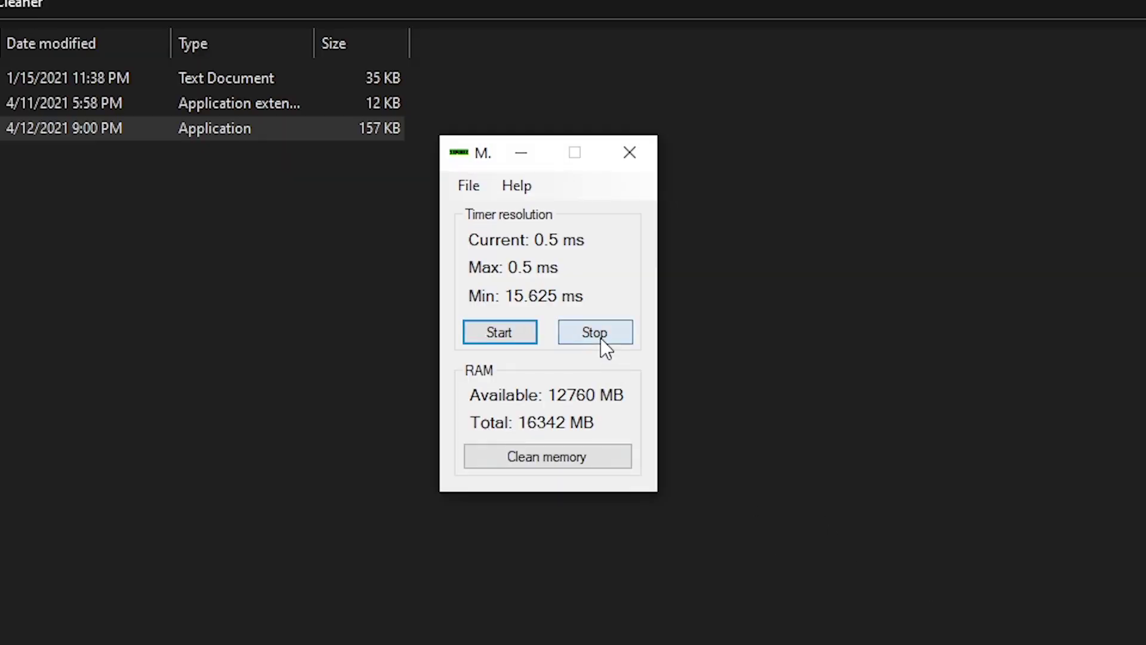
{"action": "left_click", "coordinate": [601, 338]}
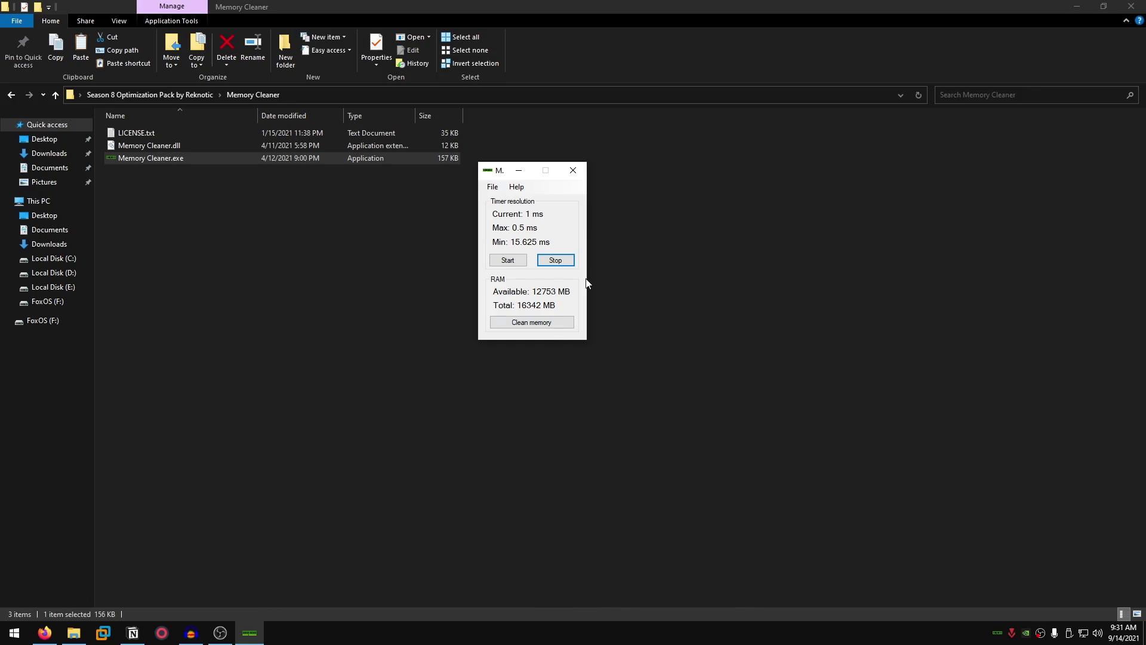
{"action": "left_click", "coordinate": [570, 169]}
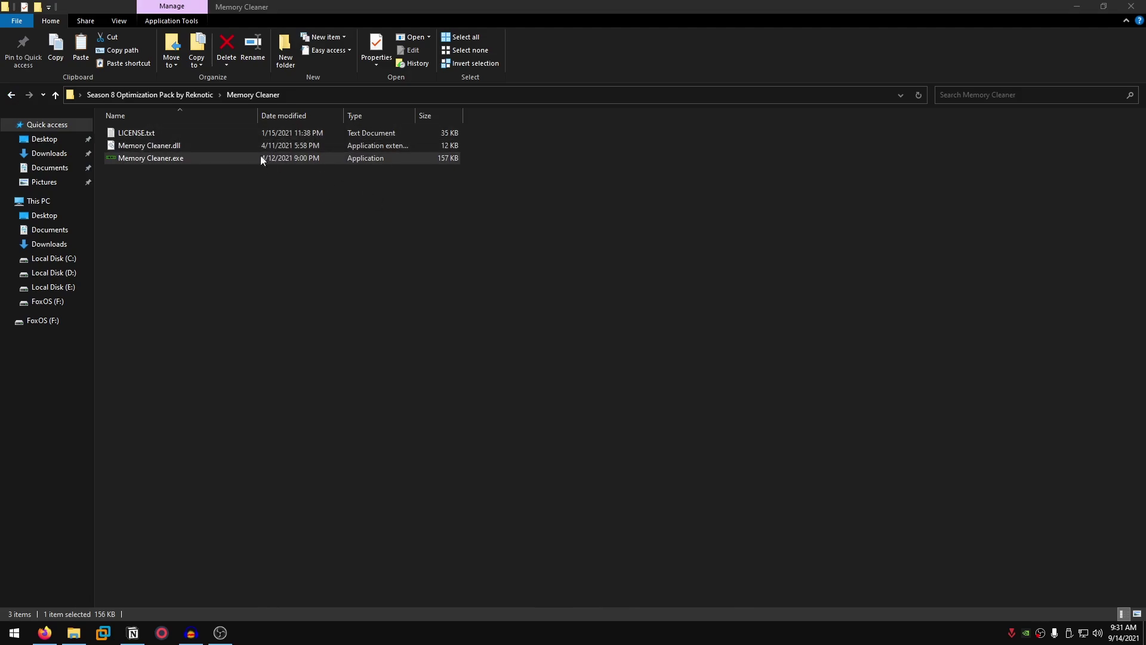
{"action": "left_click", "coordinate": [11, 94]}
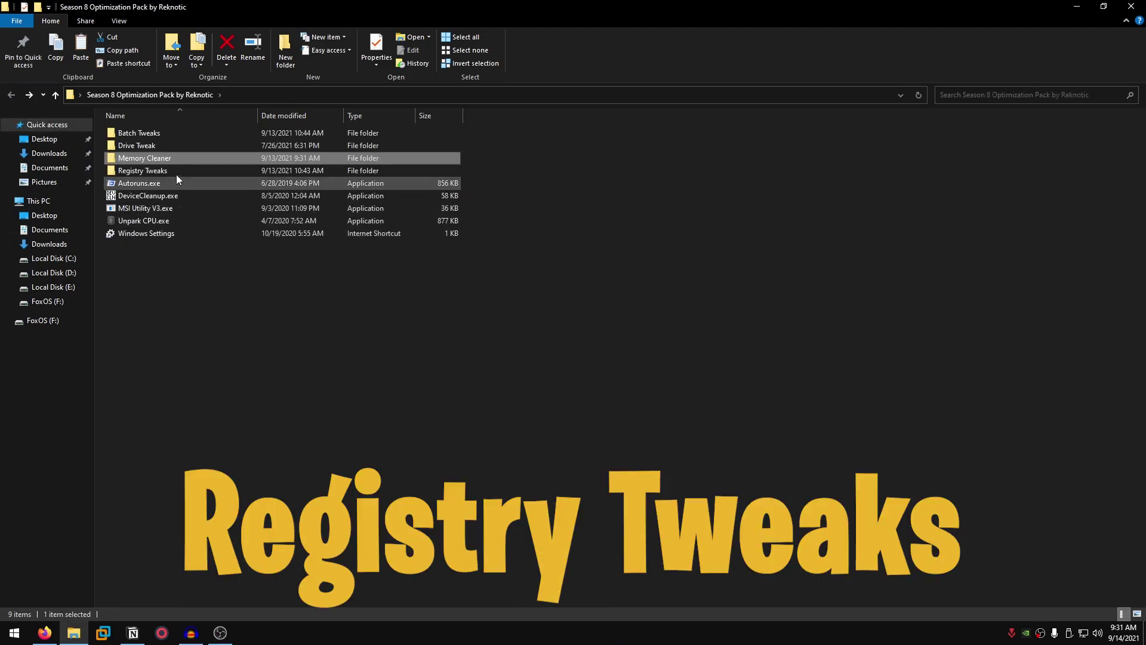
Open the Credits Fox OS folder inside Registry Tweaks, looking briefly into its Default subfolder
{"action": "double_click", "coordinate": [165, 170]}
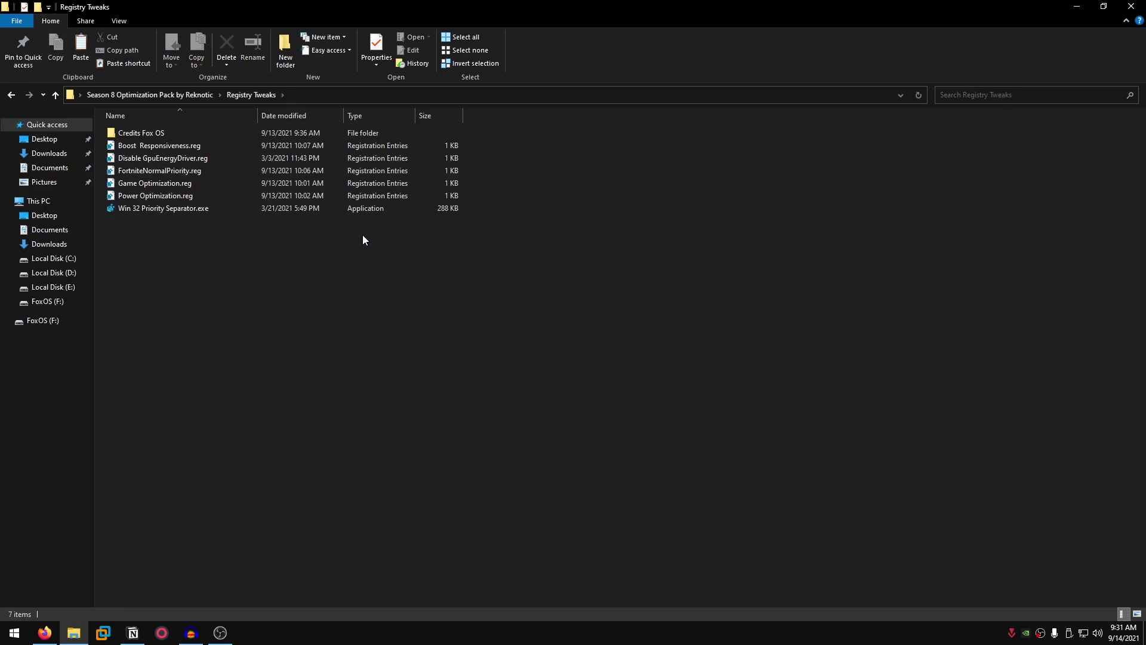
{"action": "left_click", "coordinate": [141, 133]}
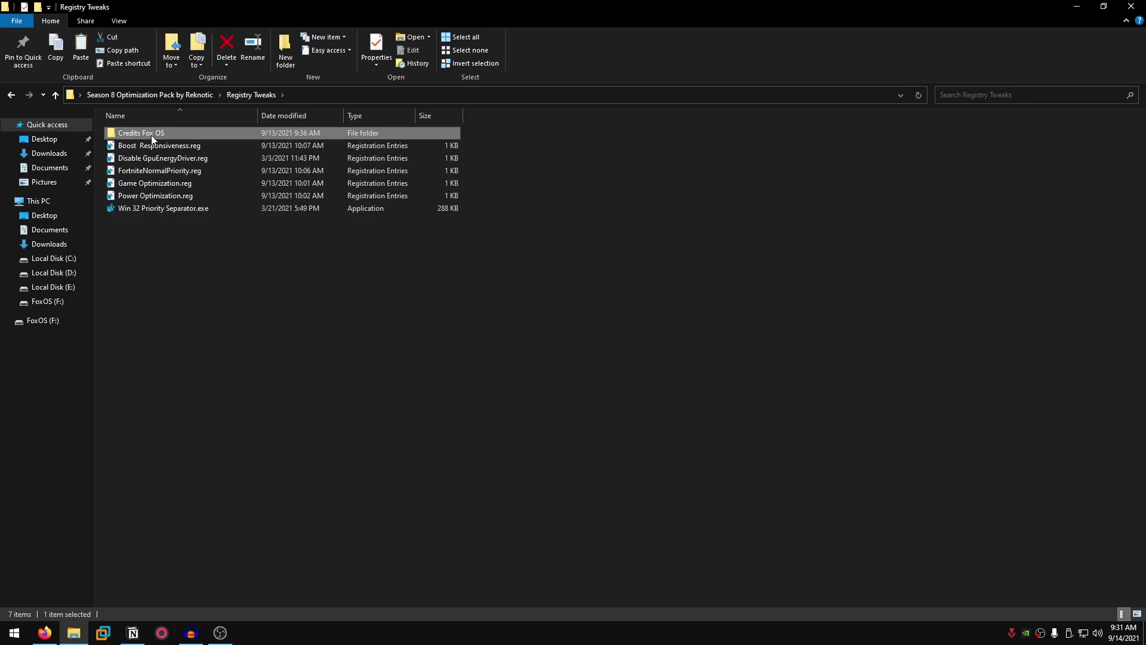
{"action": "double_click", "coordinate": [167, 134]}
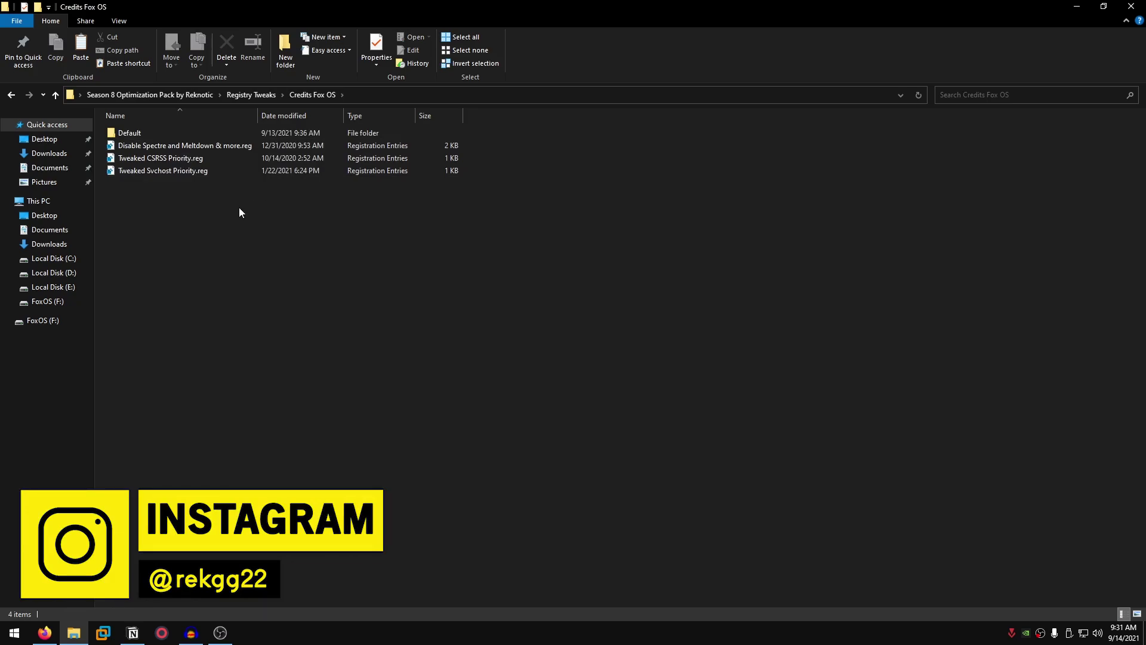
{"action": "double_click", "coordinate": [154, 132]}
{"action": "left_click", "coordinate": [18, 95]}
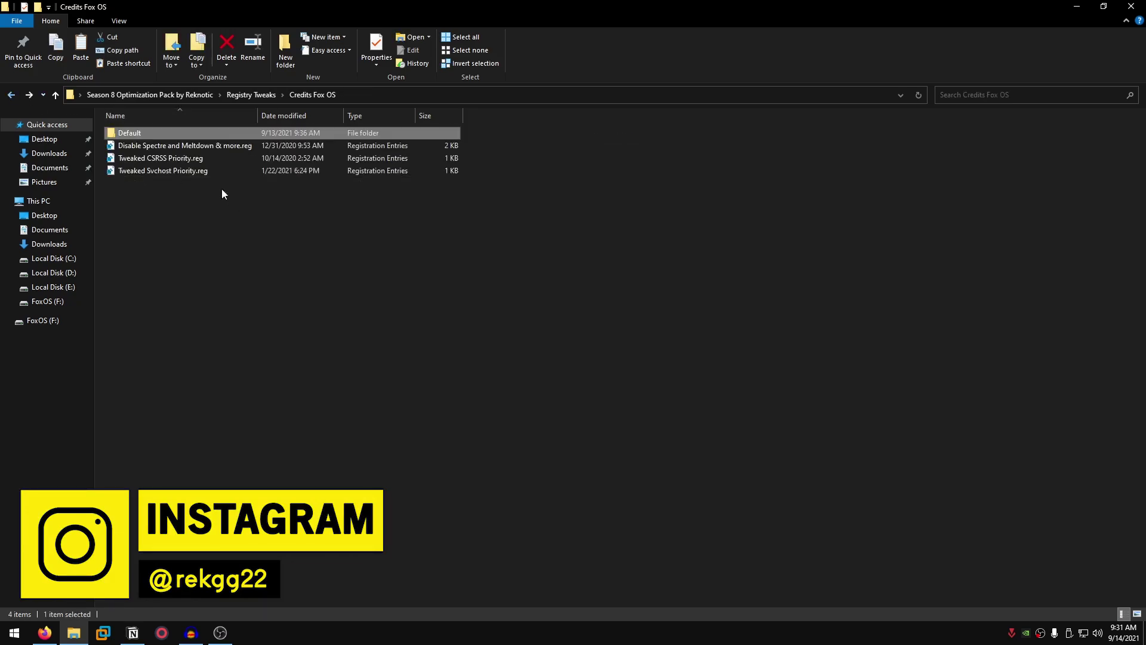
{"action": "left_click", "coordinate": [257, 192]}
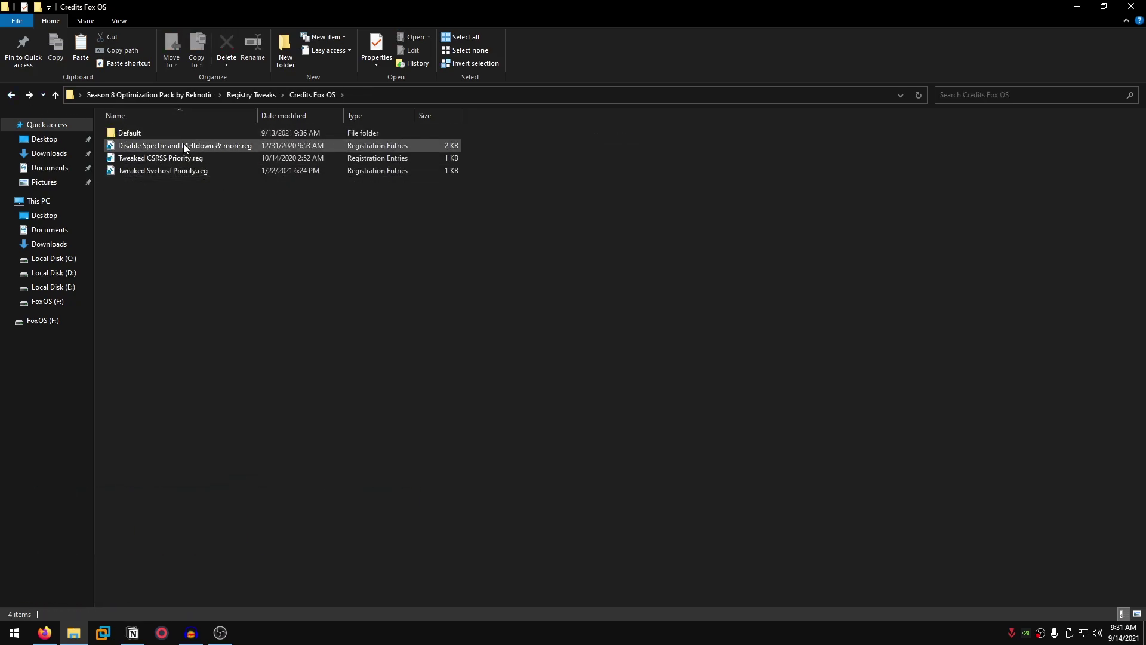
Merge Disable Spectre and Meltdown & more.reg into the registry and dismiss the confirmation
{"action": "double_click", "coordinate": [216, 146]}
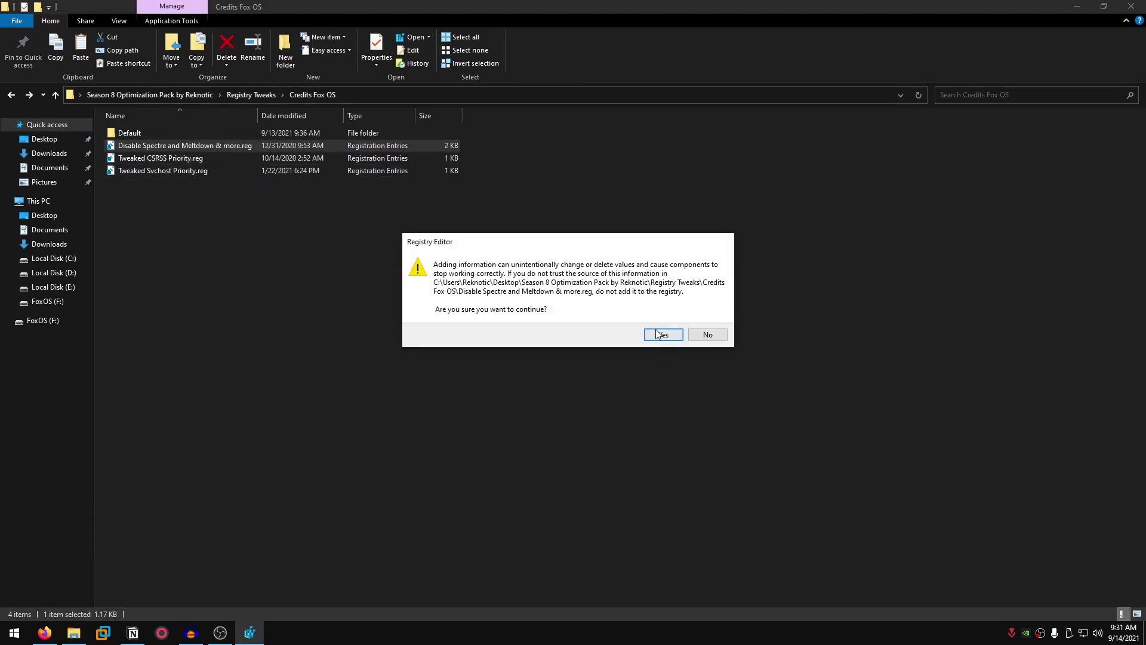
{"action": "left_click", "coordinate": [657, 334]}
{"action": "left_click", "coordinate": [697, 318]}
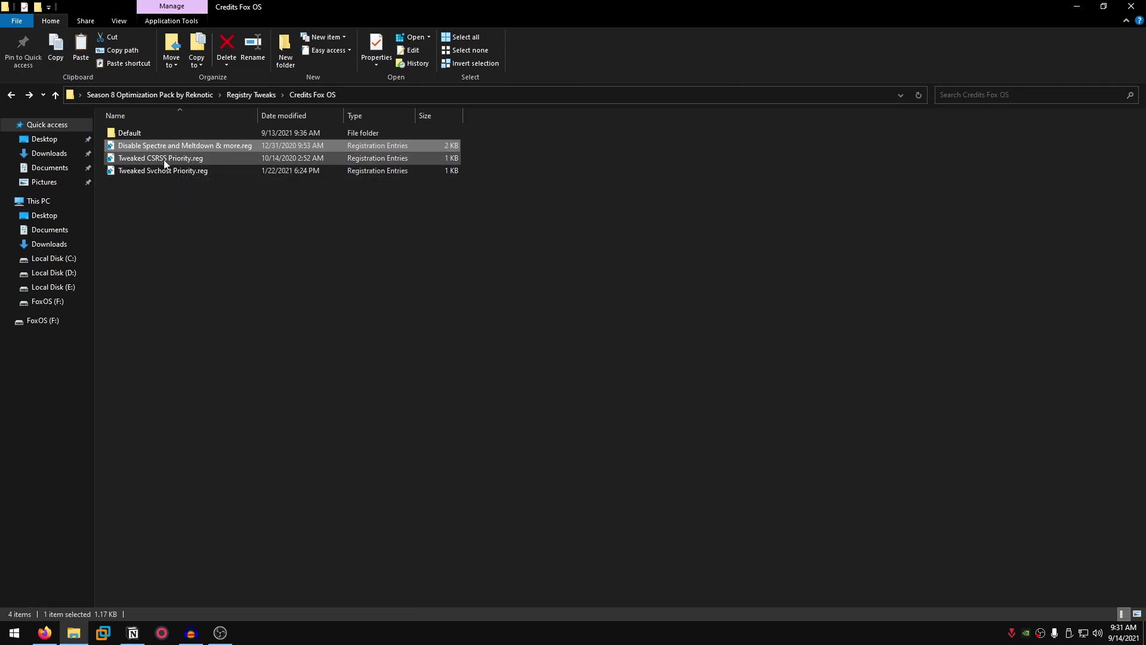
Merge Tweaked CSRSS Priority.reg and Tweaked Svchost Priority.reg from the Credits Fox OS folder into the registry
{"action": "double_click", "coordinate": [187, 159]}
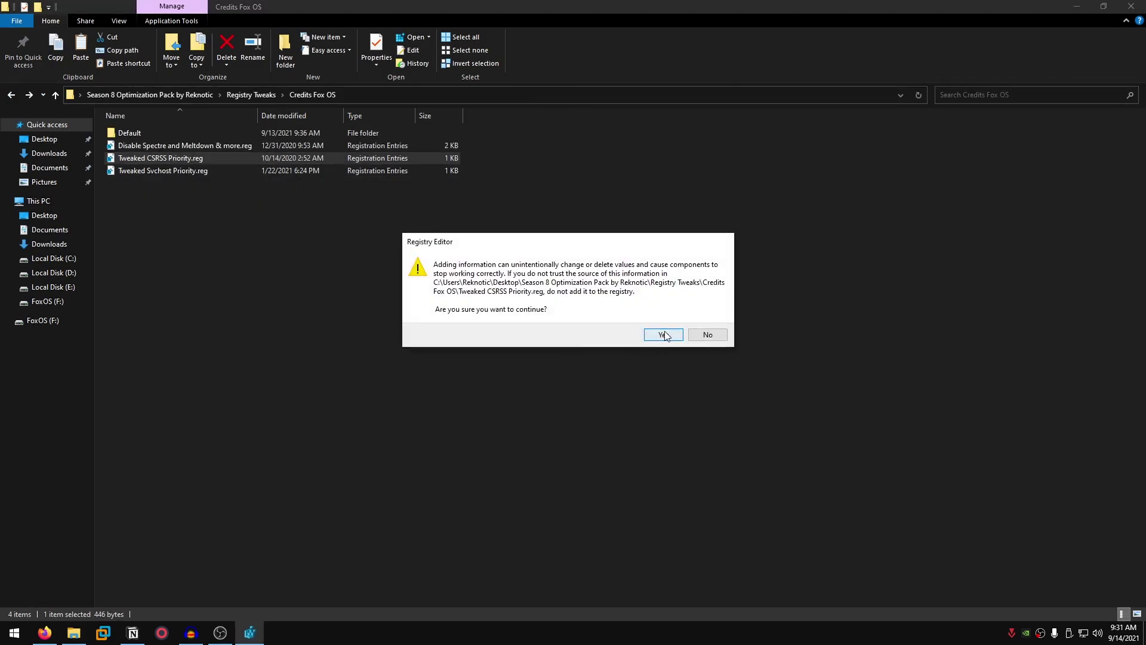
{"action": "left_click", "coordinate": [659, 334]}
{"action": "left_click", "coordinate": [709, 320]}
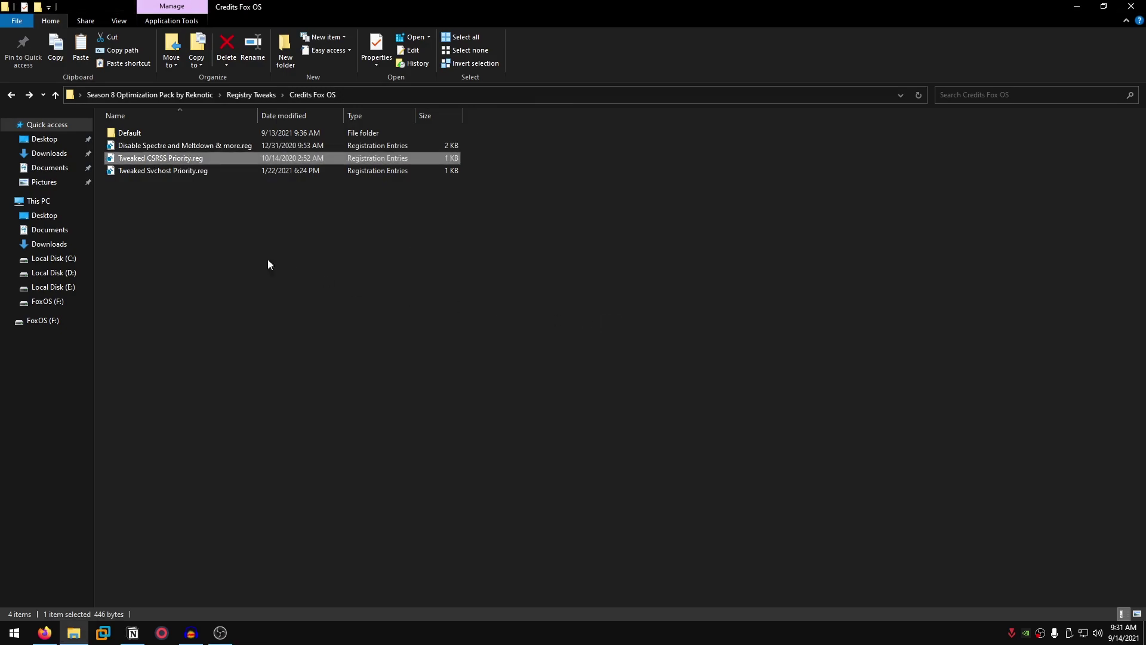
{"action": "double_click", "coordinate": [185, 172]}
{"action": "left_click", "coordinate": [659, 334]}
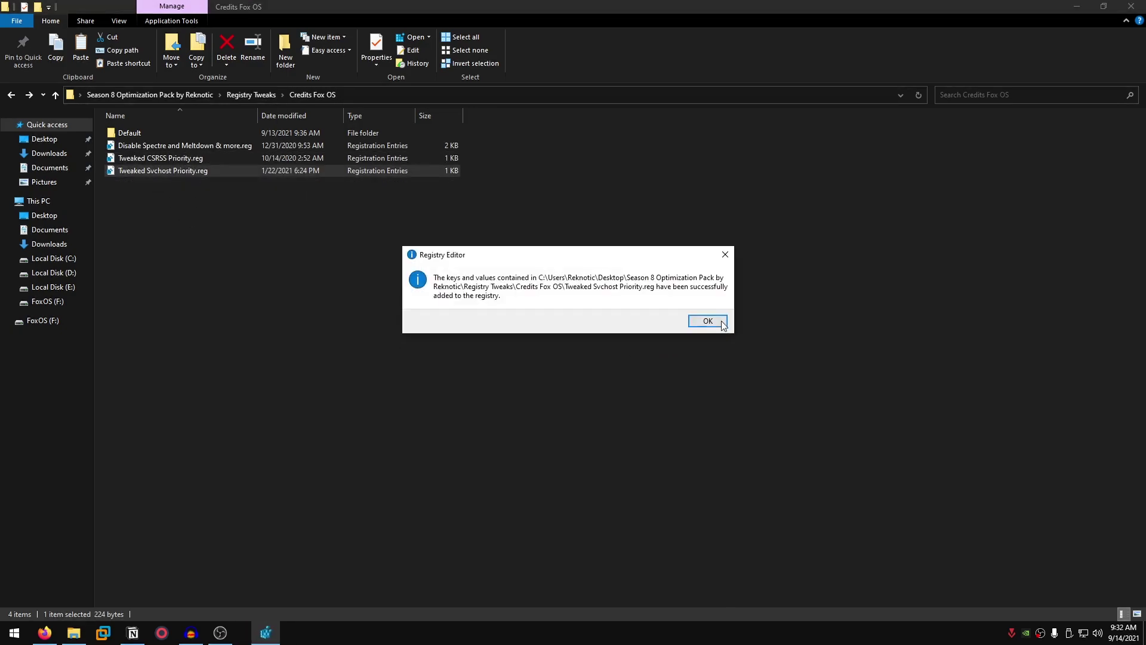
{"action": "left_click", "coordinate": [717, 321]}
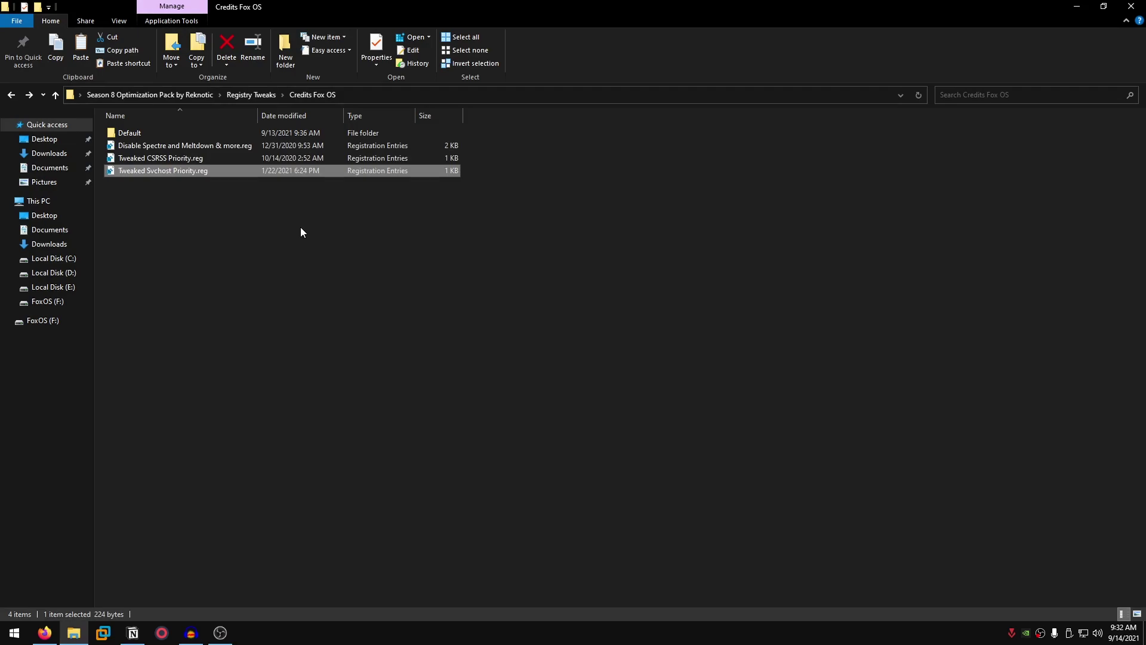
Go back to the Registry Tweaks folder and merge Boost Responsiveness.reg and Disable GpuEnergyDriver.reg into the registry
{"action": "key", "text": "alt+Up"}
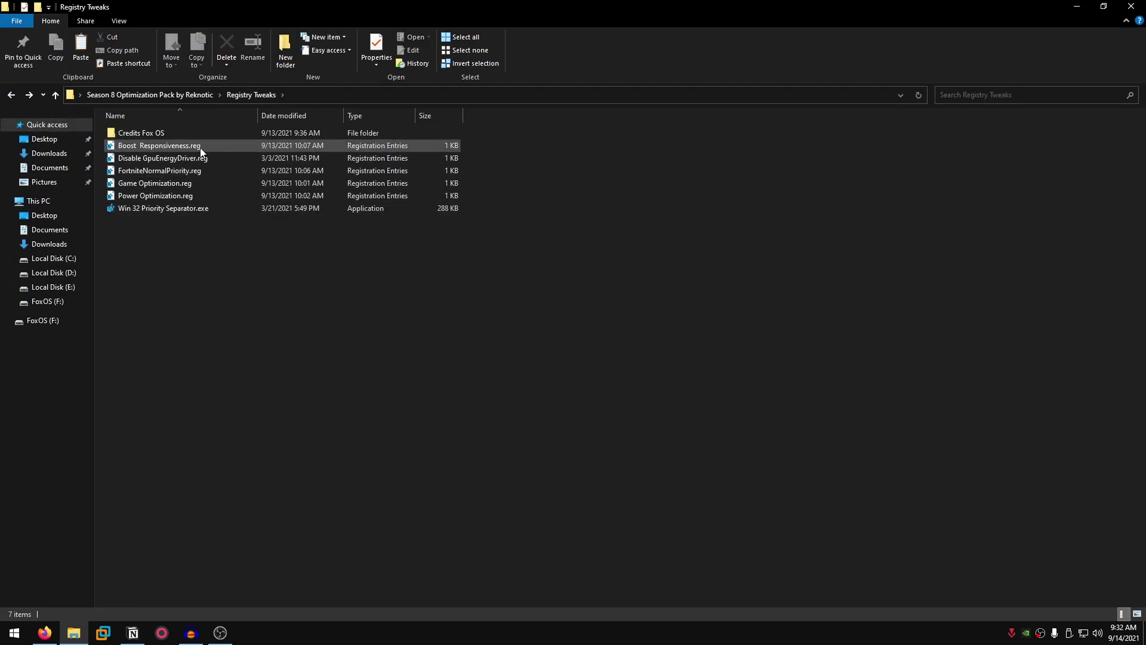
{"action": "double_click", "coordinate": [201, 148]}
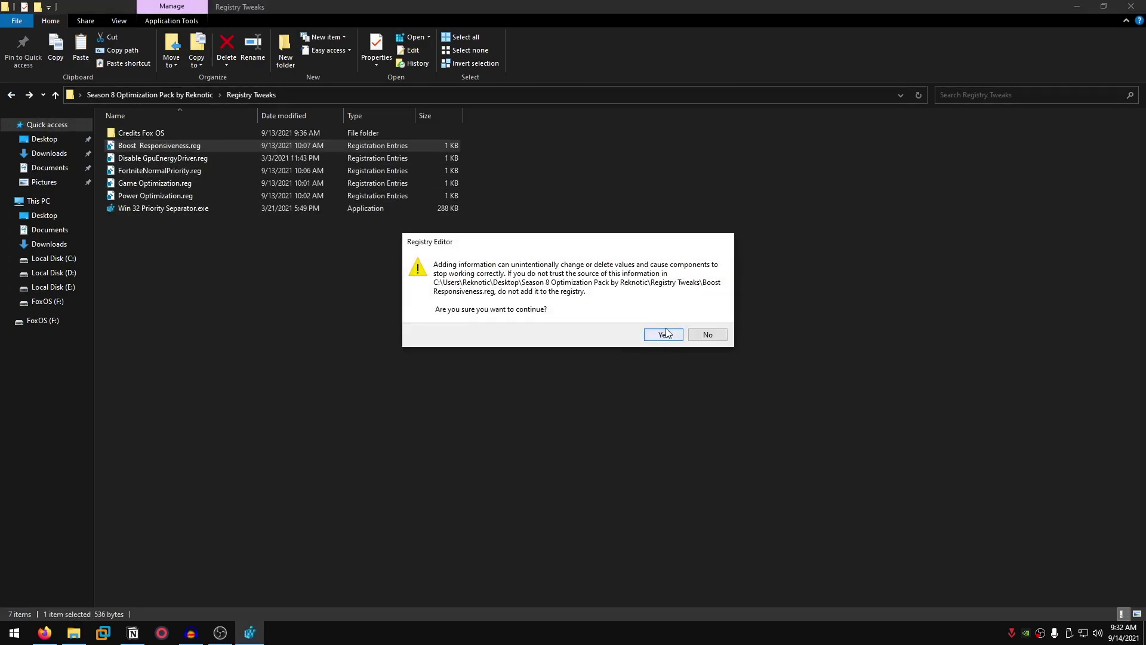
{"action": "left_click", "coordinate": [666, 333]}
{"action": "left_click", "coordinate": [702, 320]}
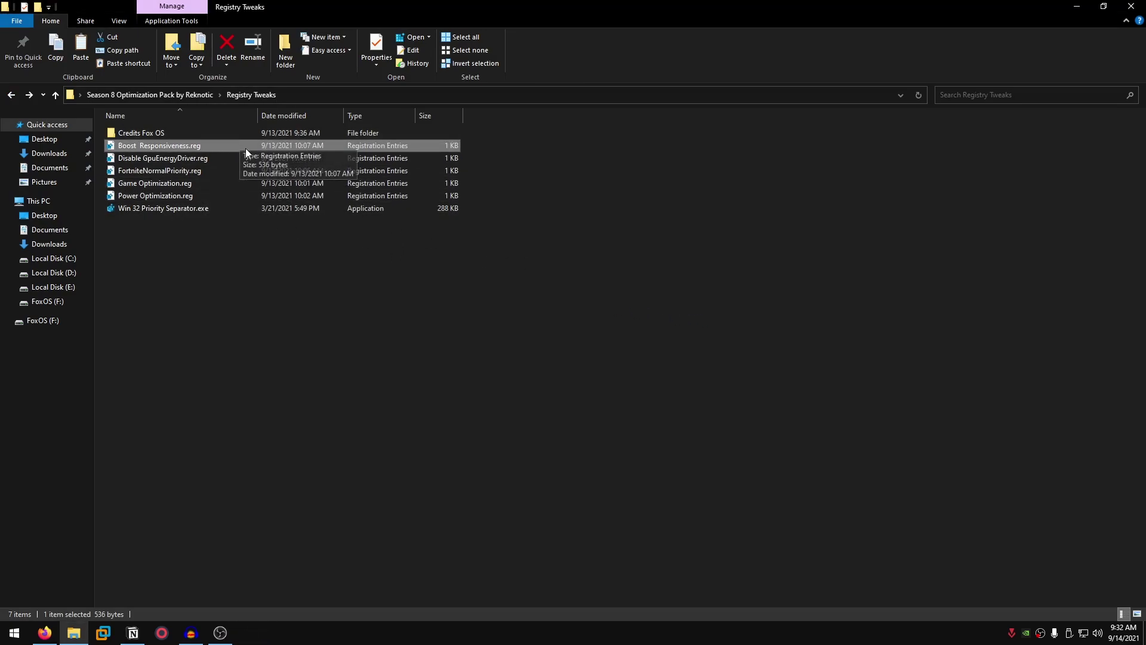
{"action": "left_click", "coordinate": [144, 161]}
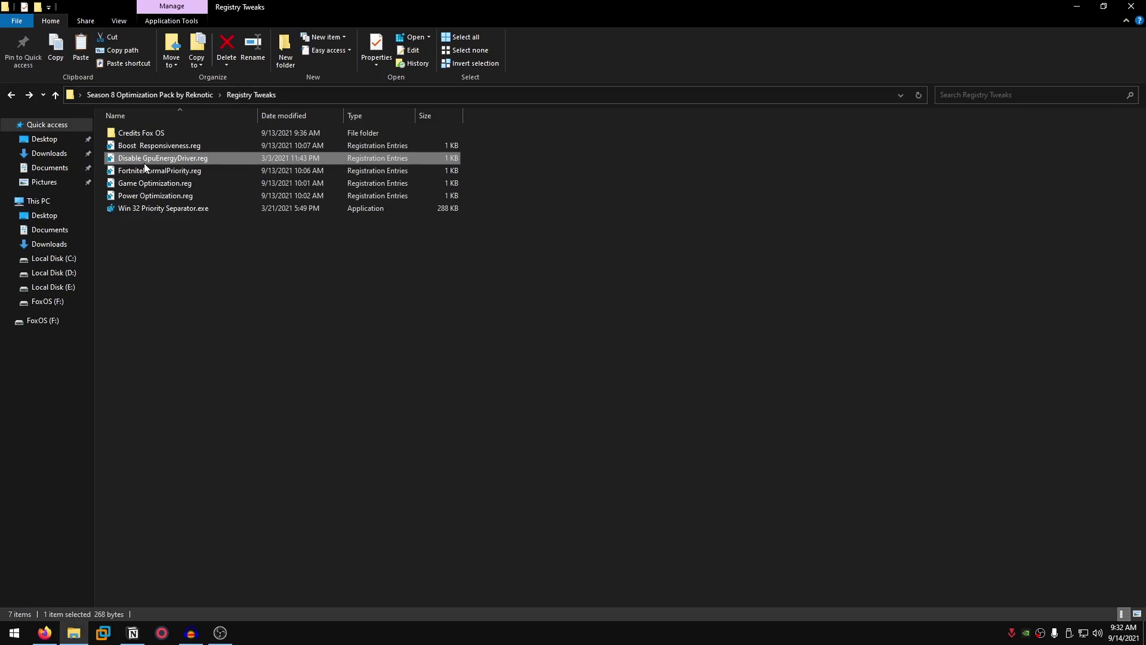
{"action": "double_click", "coordinate": [199, 159]}
{"action": "left_click", "coordinate": [664, 334]}
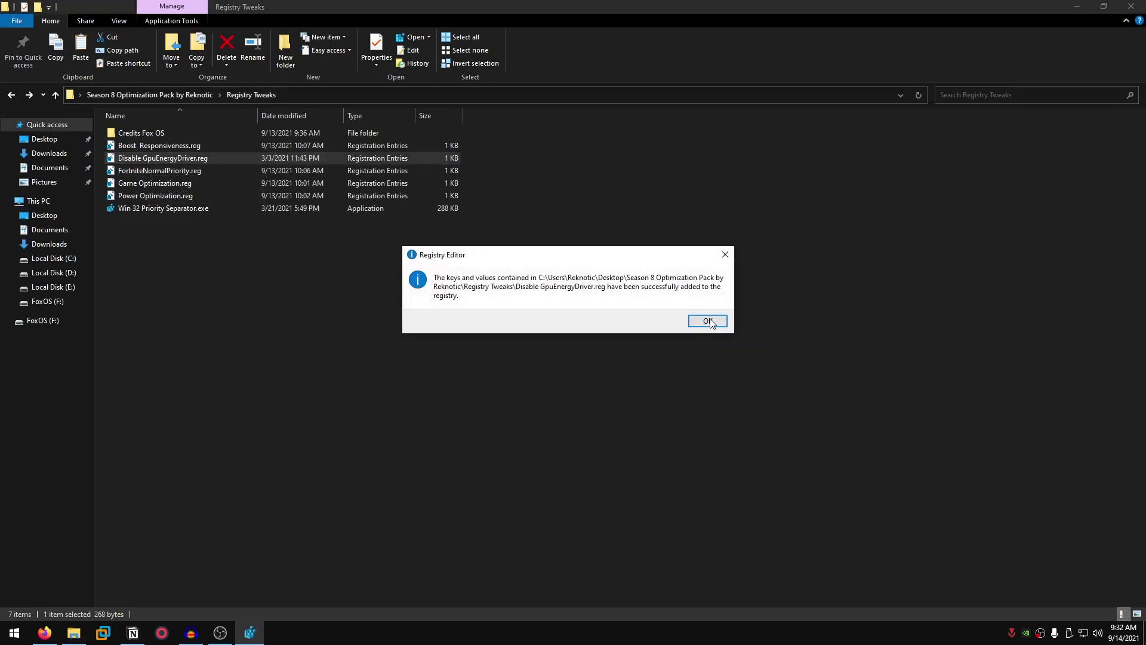
{"action": "left_click", "coordinate": [705, 317]}
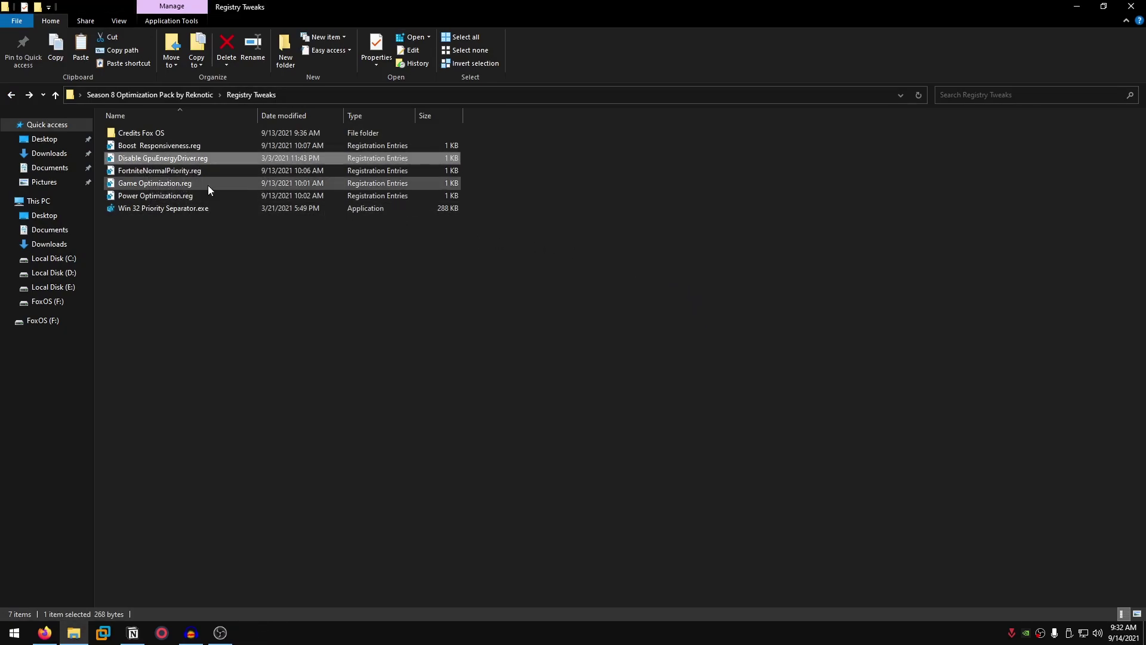
Merge FortniteNormalPriority.reg into the registry to apply normal priority for Fortnite
{"action": "left_click", "coordinate": [171, 172]}
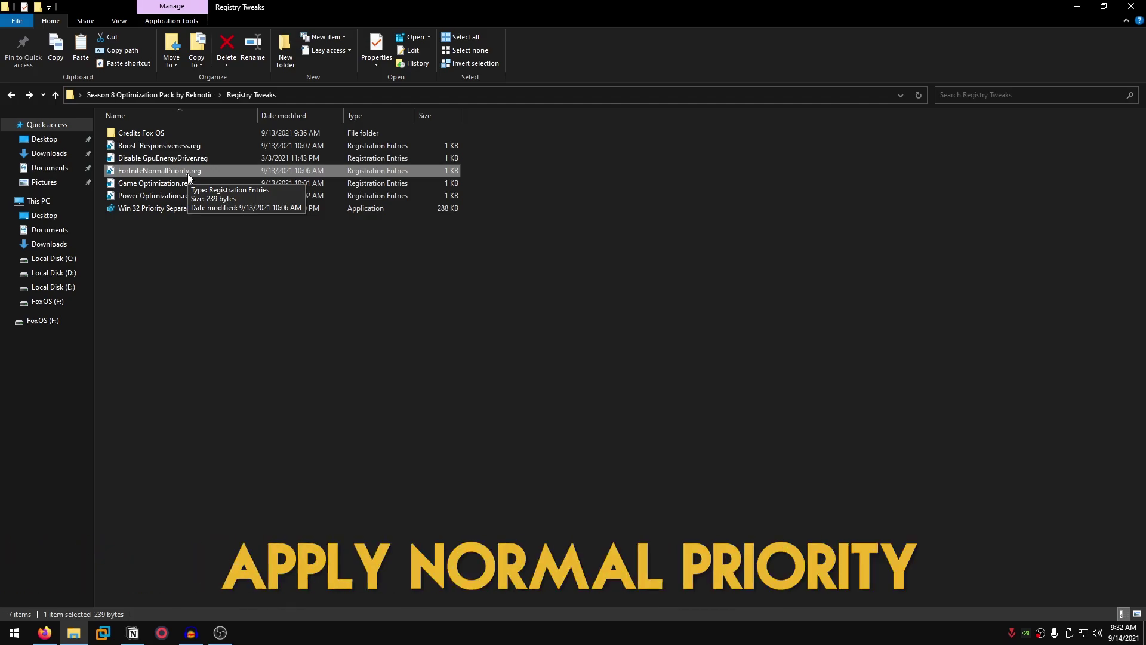
{"action": "double_click", "coordinate": [187, 173]}
{"action": "left_click", "coordinate": [664, 335]}
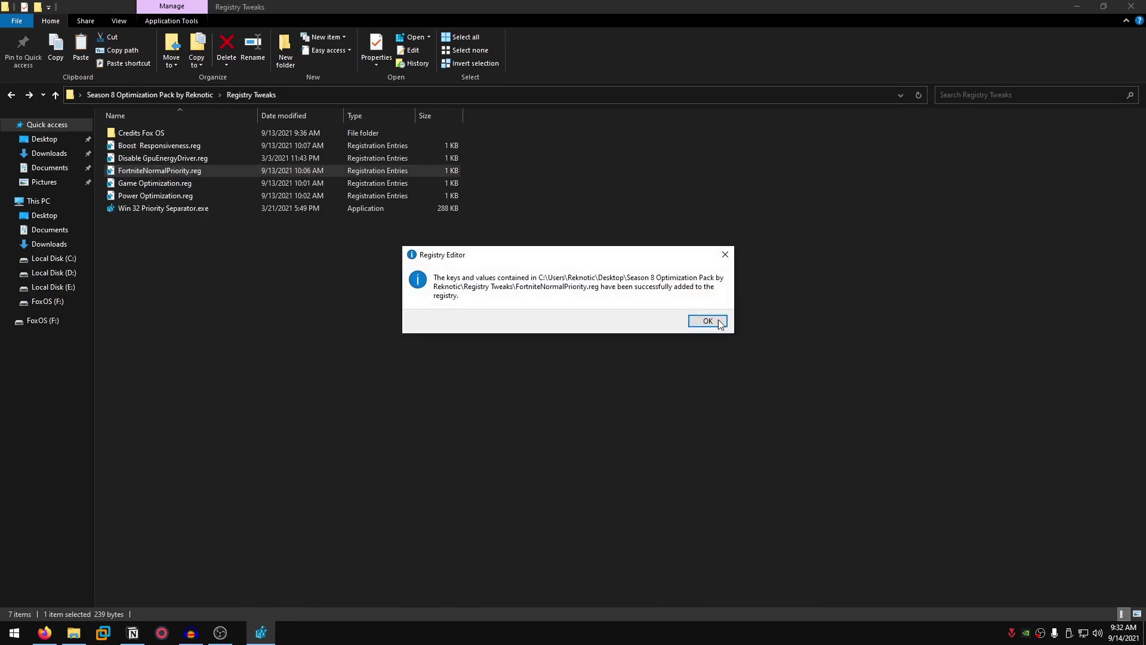
{"action": "left_click", "coordinate": [718, 320]}
Merge Game Optimization.reg and Power Optimization.reg from the Registry Tweaks folder into the registry
{"action": "double_click", "coordinate": [144, 184]}
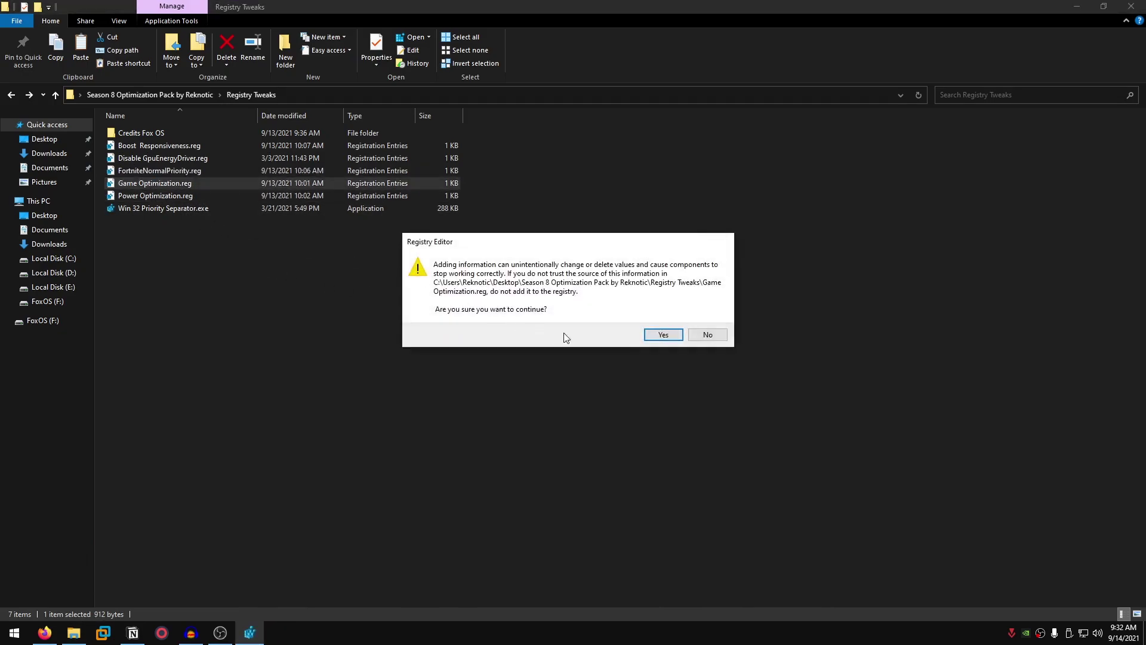
{"action": "left_click", "coordinate": [661, 334]}
{"action": "left_click", "coordinate": [720, 322]}
{"action": "double_click", "coordinate": [174, 196]}
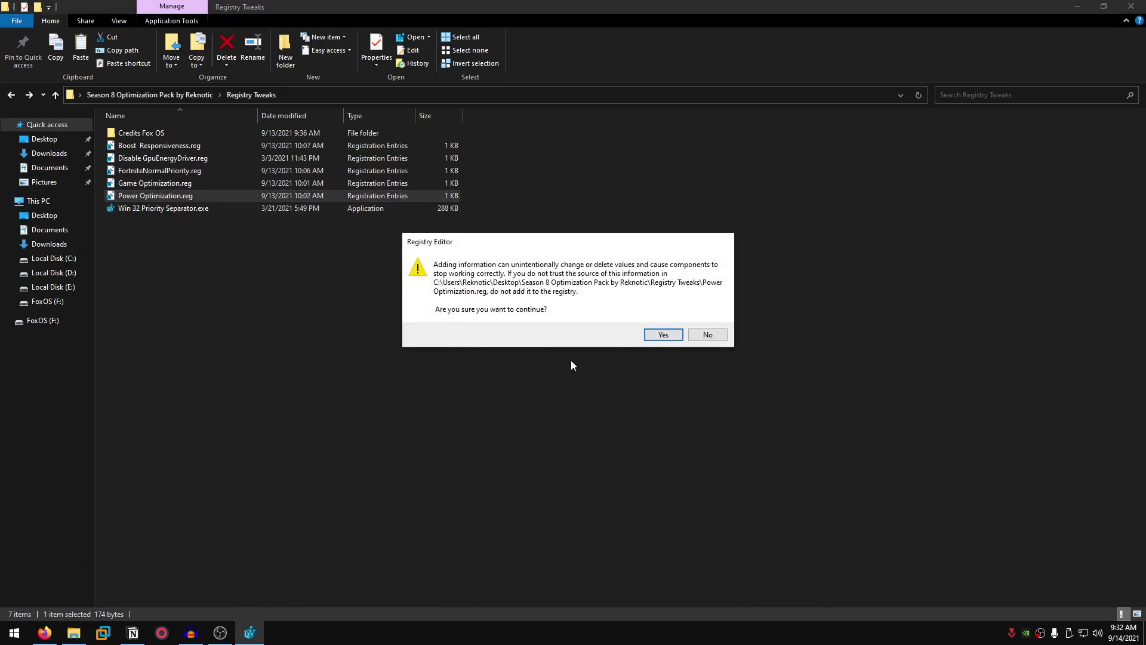
{"action": "left_click", "coordinate": [670, 337]}
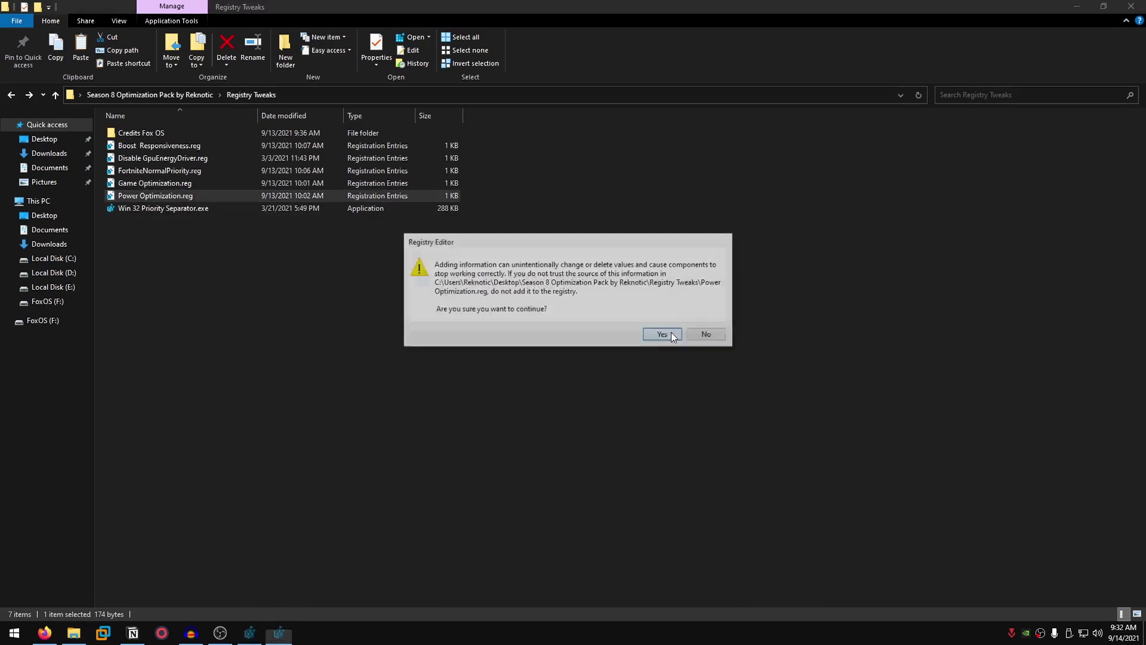
{"action": "left_click", "coordinate": [708, 321]}
Run Win 32 Priority Separator.exe as administrator and change the priority separation value to 26 (Hex)
{"action": "left_click", "coordinate": [209, 208]}
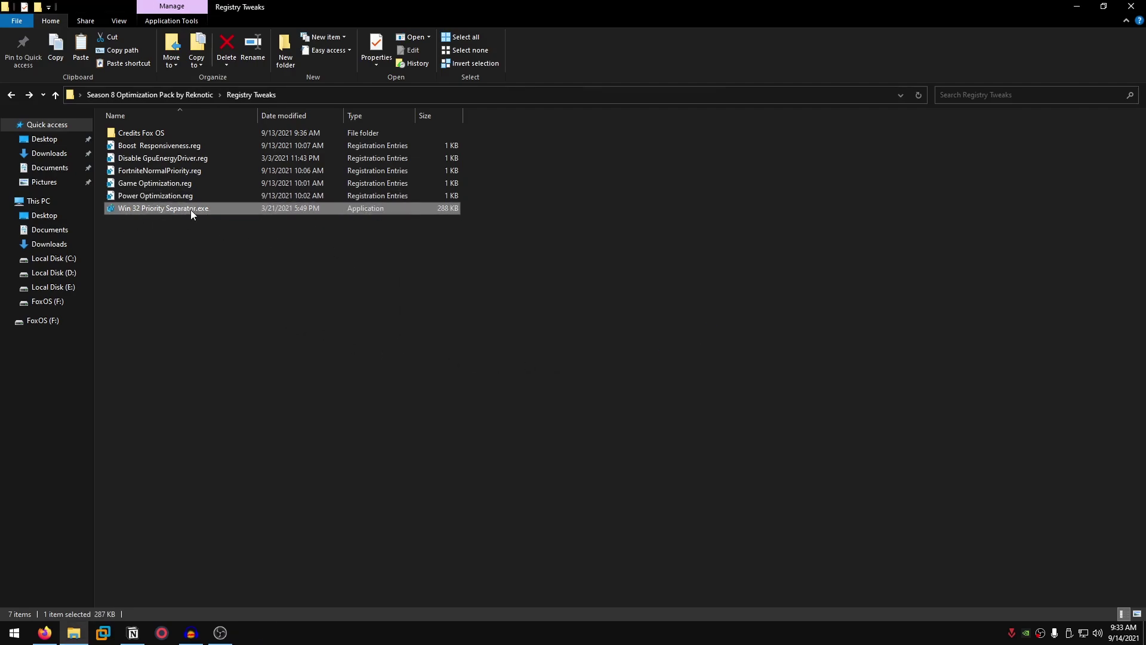
{"action": "right_click", "coordinate": [191, 210]}
{"action": "right_click", "coordinate": [213, 207]}
{"action": "left_click", "coordinate": [259, 229]}
{"action": "left_click", "coordinate": [658, 376]}
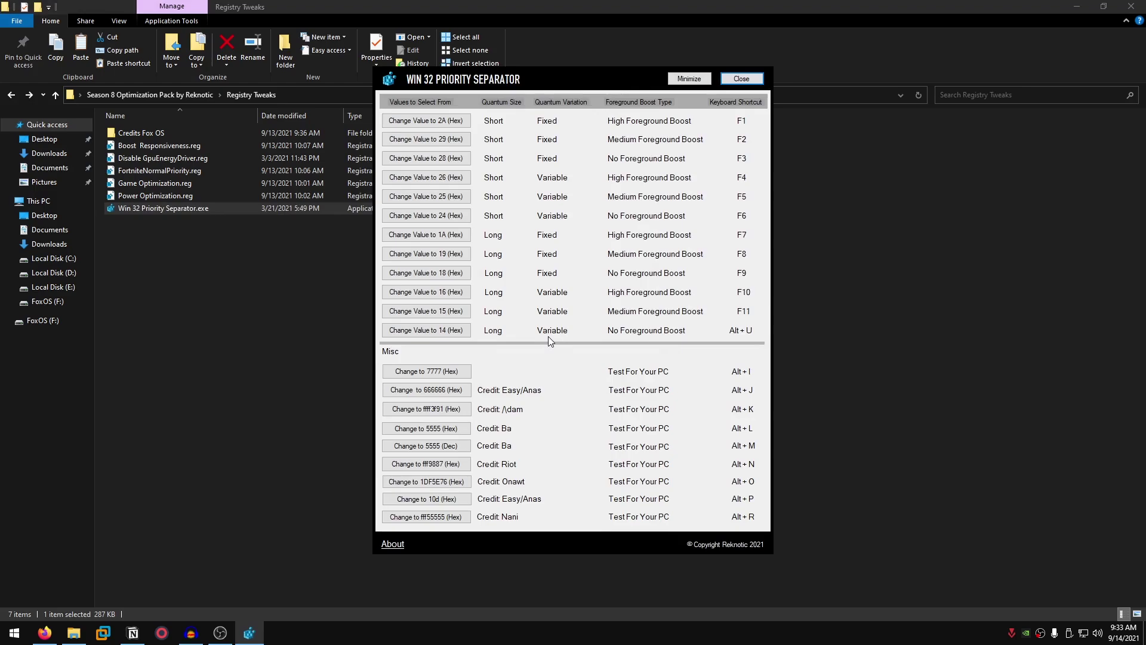
{"action": "left_click", "coordinate": [456, 179]}
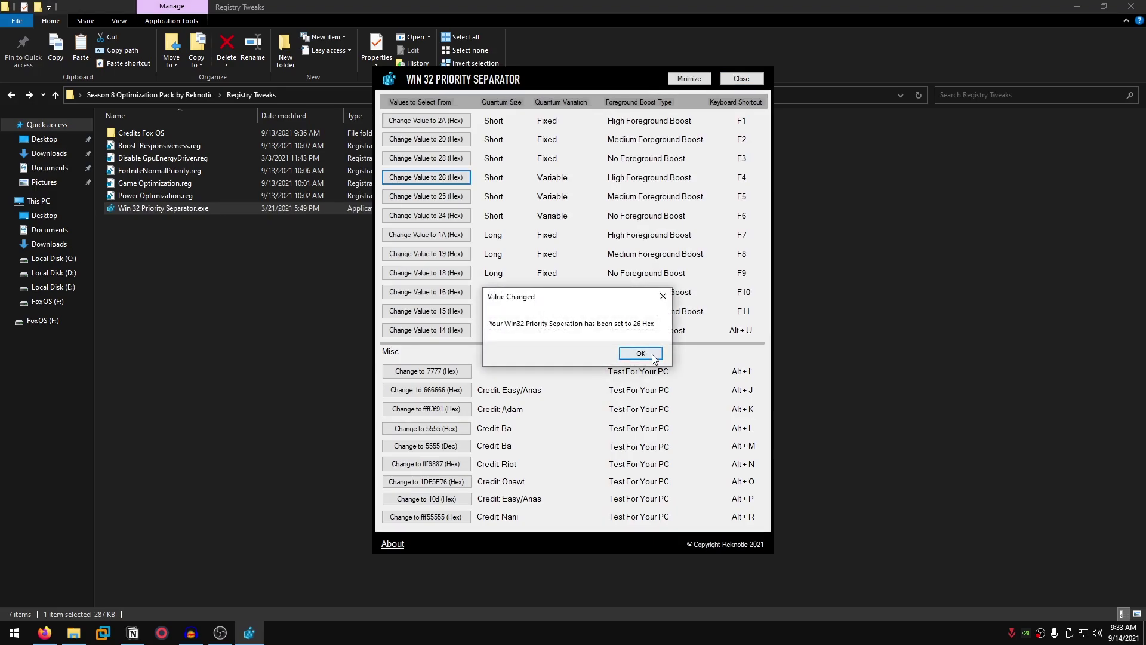
Dismiss the value-changed confirmation, close Win 32 Priority Separator and minimize the Registry Tweaks folder
{"action": "left_click", "coordinate": [649, 355]}
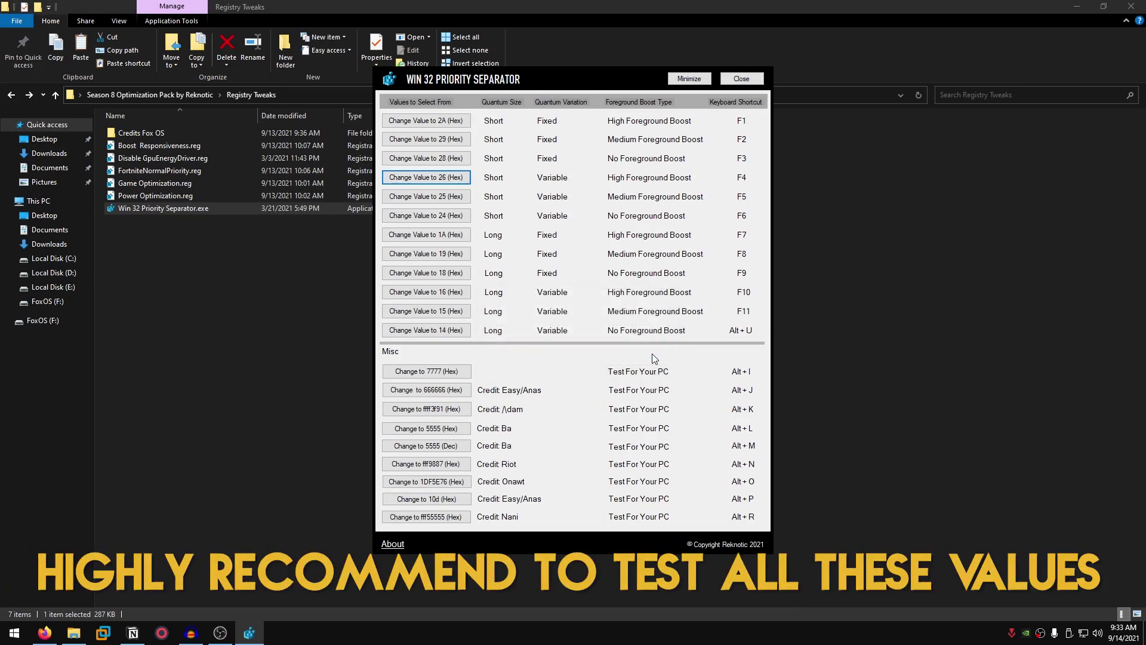
{"action": "left_click", "coordinate": [742, 78]}
{"action": "left_click", "coordinate": [406, 263]}
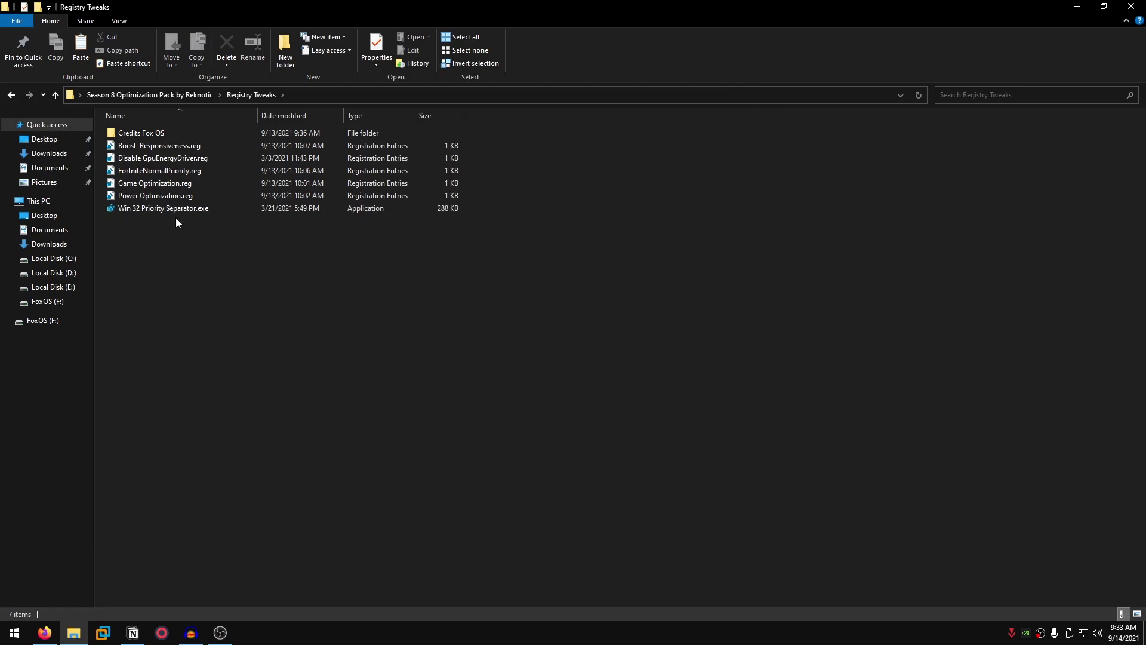
{"action": "left_click", "coordinate": [158, 185]}
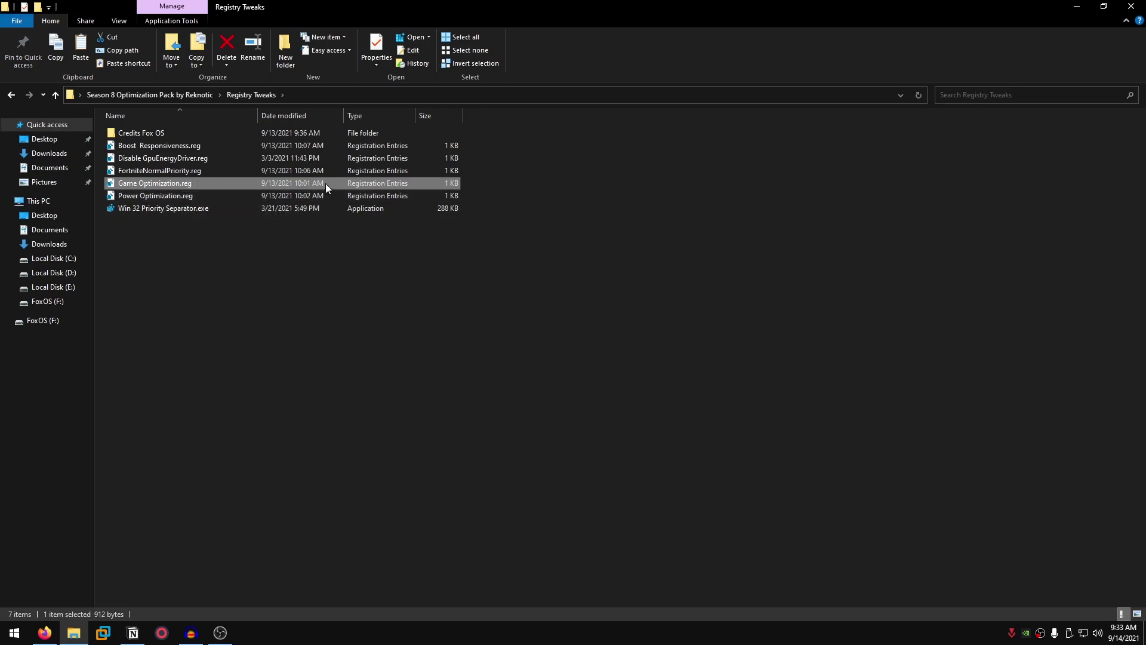
{"action": "left_click", "coordinate": [1077, 6]}
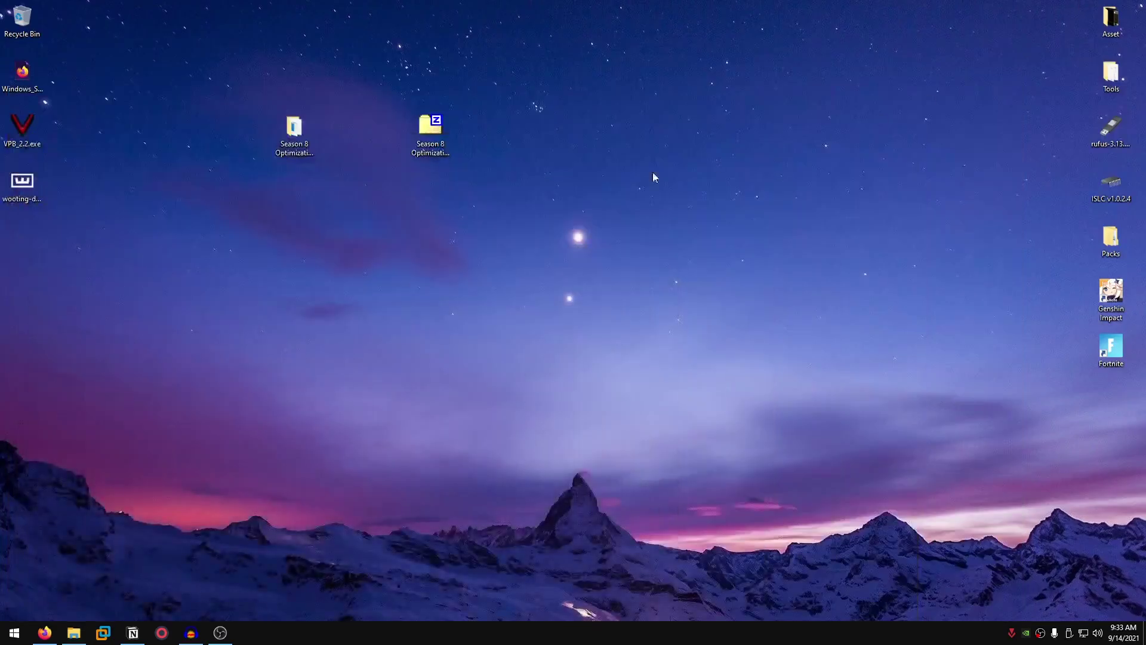
Browse to the Fortnite executables folder at C:\Program Files\Epic Games\Fortnite\FortniteGame\Binaries\Win64
{"action": "double_click", "coordinate": [8, 11]}
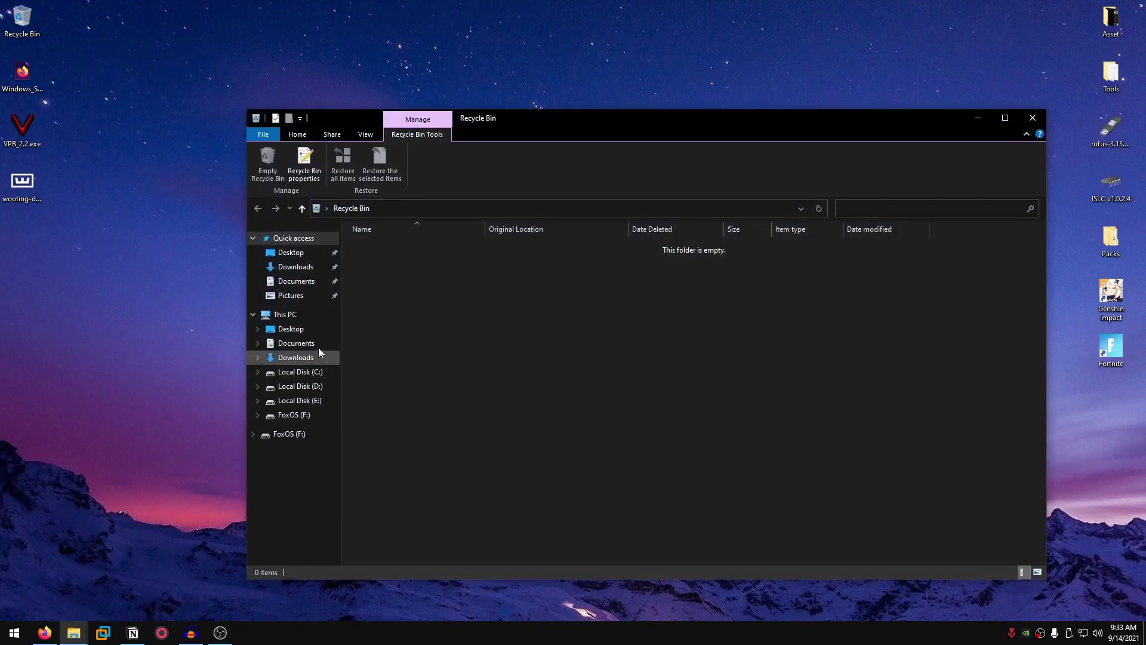
{"action": "left_click", "coordinate": [299, 315]}
{"action": "double_click", "coordinate": [442, 310]}
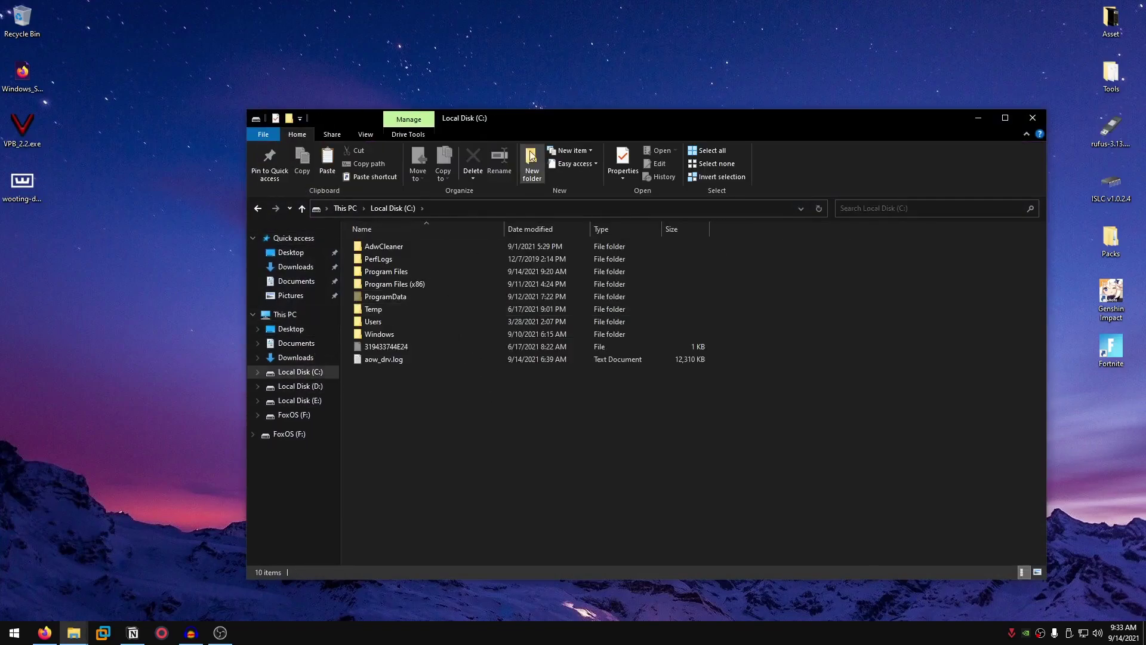
{"action": "left_click_drag", "start_coordinate": [597, 118], "coordinate": [530, 79]}
{"action": "double_click", "coordinate": [326, 232]}
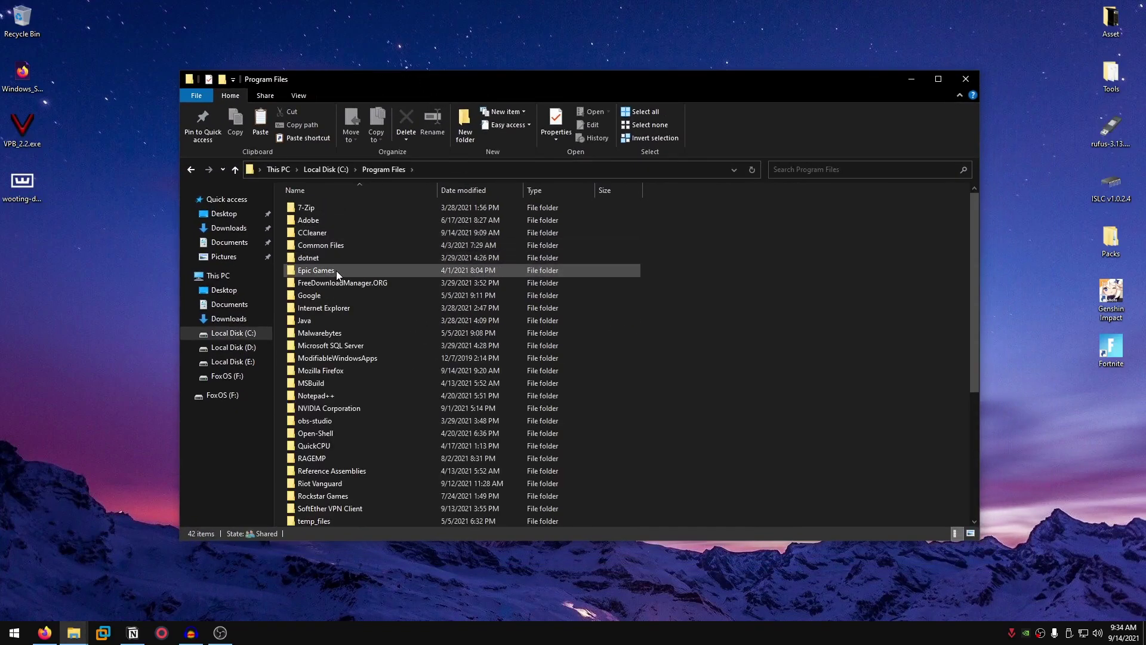
{"action": "double_click", "coordinate": [336, 271]}
{"action": "double_click", "coordinate": [320, 209]}
{"action": "double_click", "coordinate": [320, 217]}
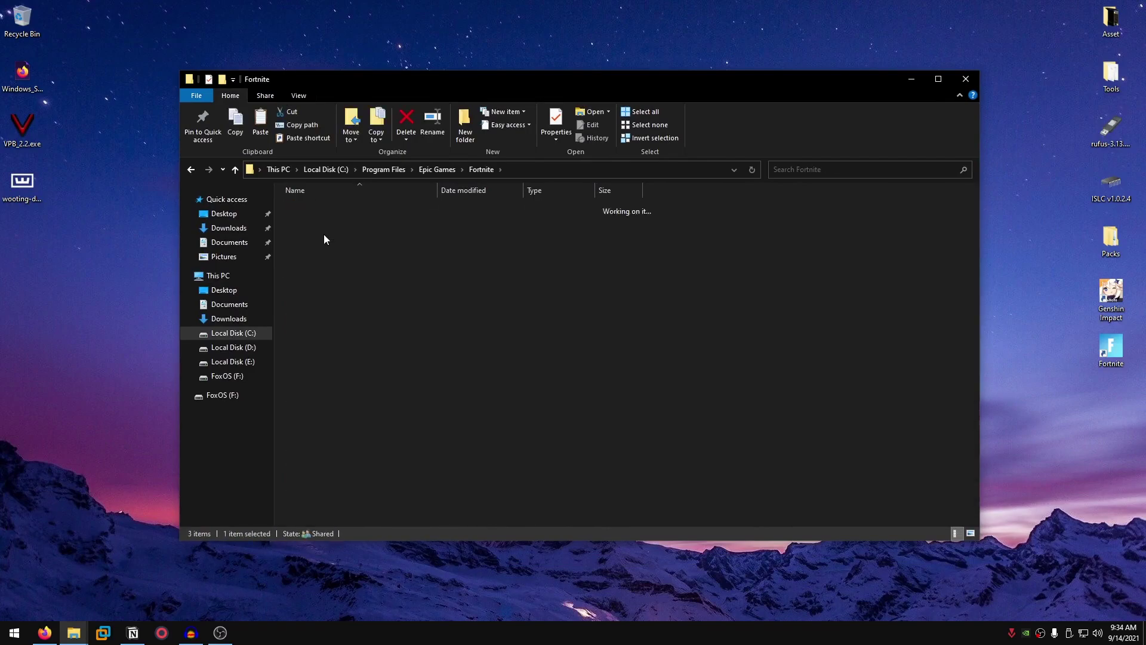
{"action": "double_click", "coordinate": [322, 208]}
{"action": "double_click", "coordinate": [321, 218]}
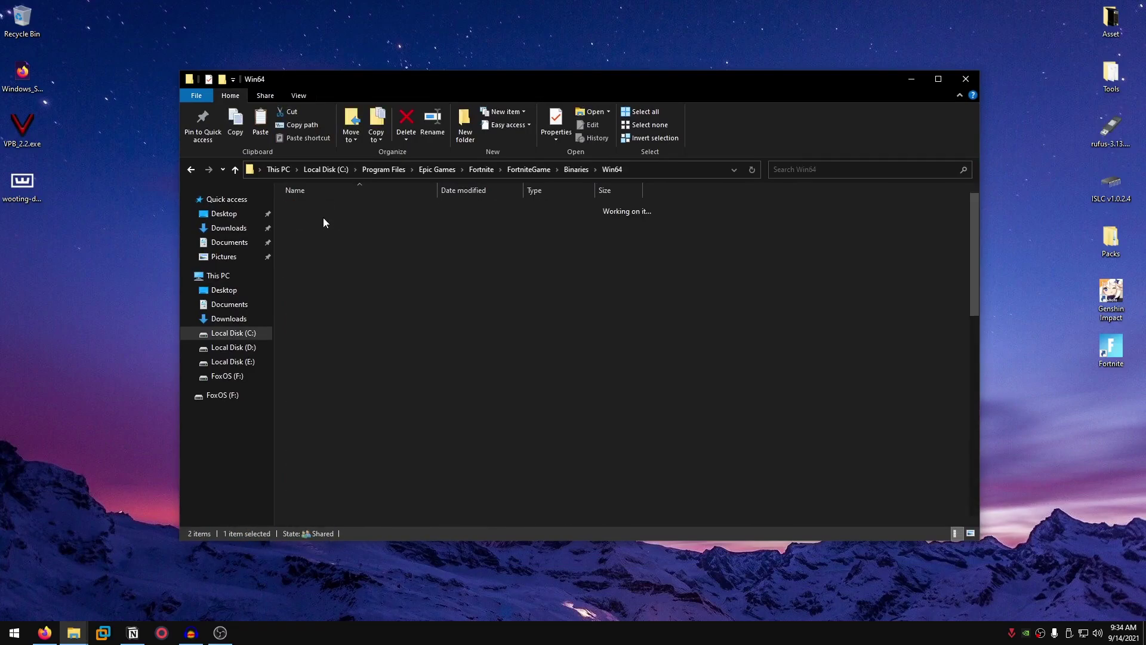
{"action": "scroll", "coordinate": [385, 320], "scroll_direction": "down", "scroll_amount": 10}
{"action": "scroll", "coordinate": [386, 319], "scroll_direction": "down", "scroll_amount": 1}
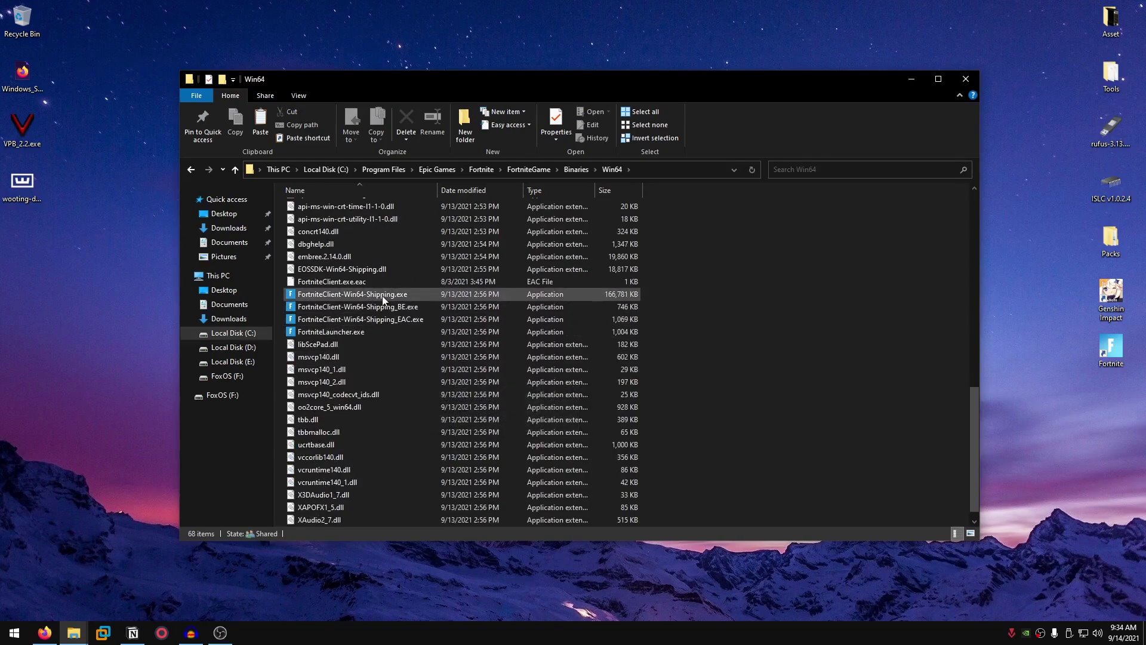
In the compatibility properties of FortniteClient-Win64-Shipping.exe, disable fullscreen optimizations and enable running as an administrator
{"action": "left_click", "coordinate": [367, 296]}
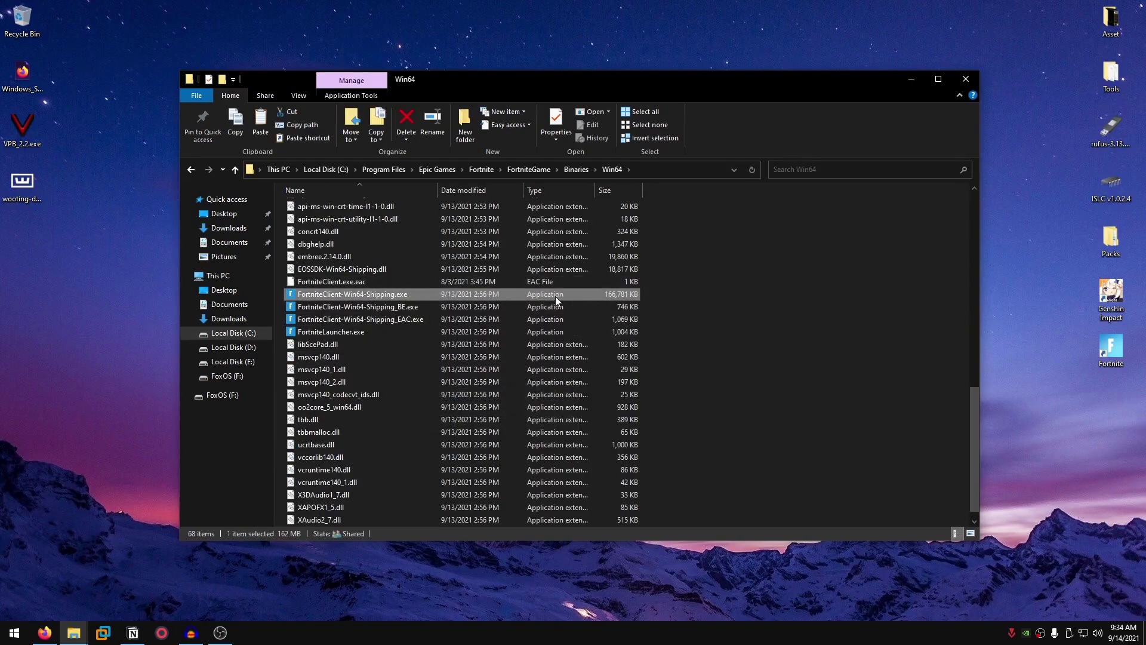
{"action": "right_click", "coordinate": [391, 296]}
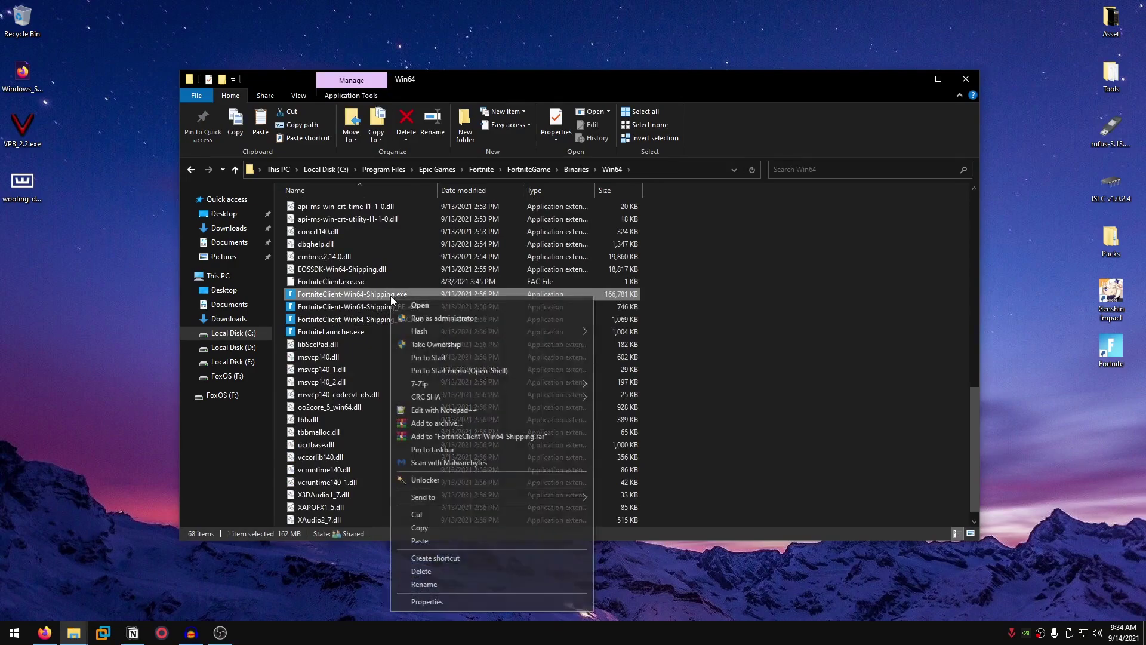
{"action": "left_click", "coordinate": [418, 604]}
{"action": "left_click", "coordinate": [460, 326]}
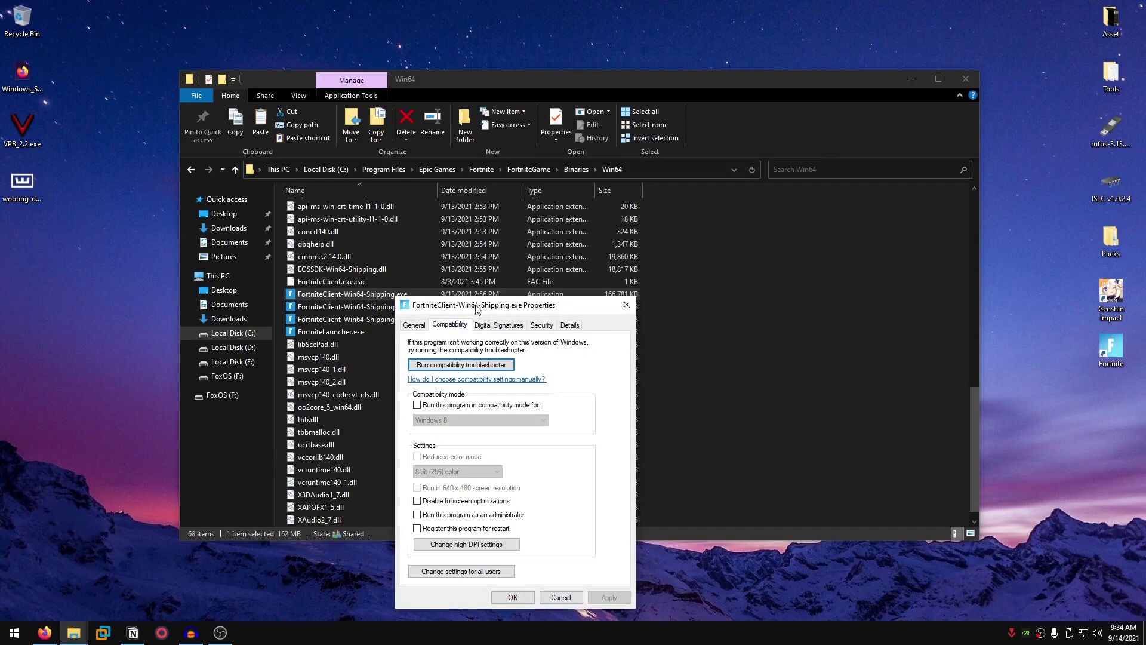
{"action": "left_click_drag", "start_coordinate": [478, 305], "coordinate": [452, 171]}
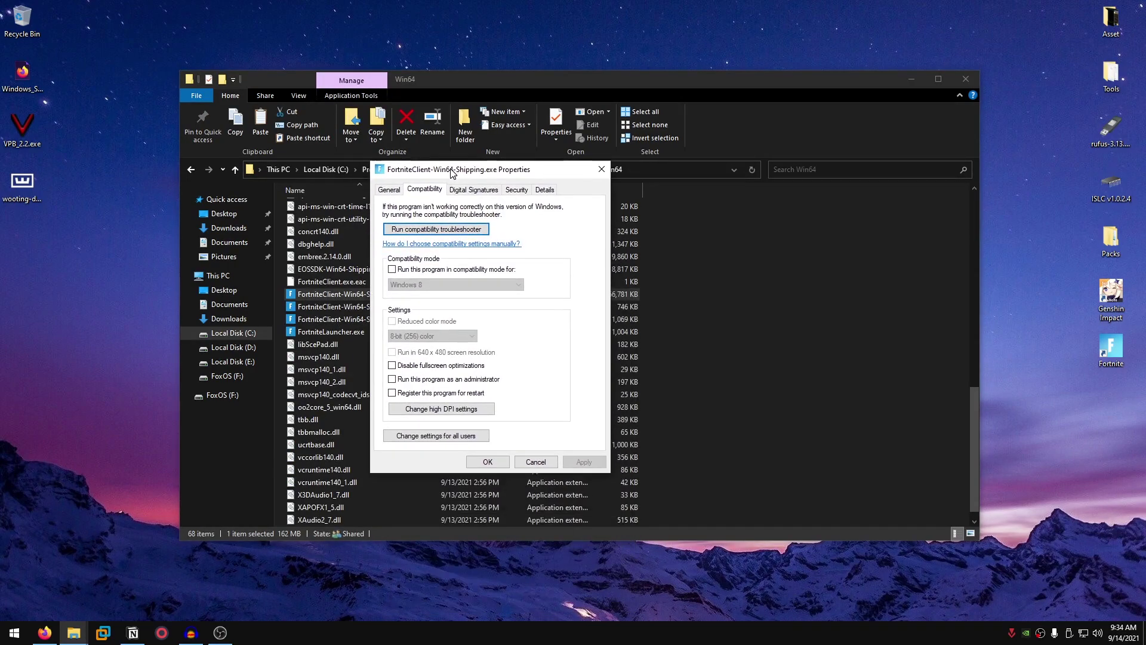
{"action": "left_click", "coordinate": [427, 381]}
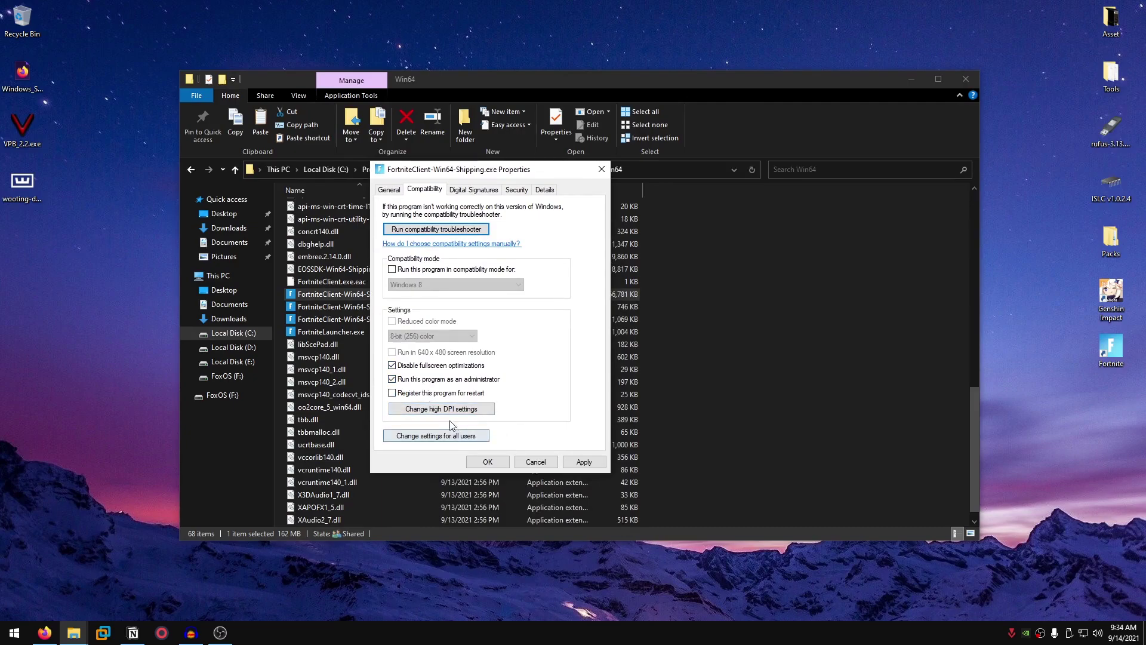
Override the executable's high DPI scaling behavior with scaling performed by Application, and apply the compatibility settings
{"action": "left_click", "coordinate": [481, 409]}
{"action": "left_click", "coordinate": [452, 405]}
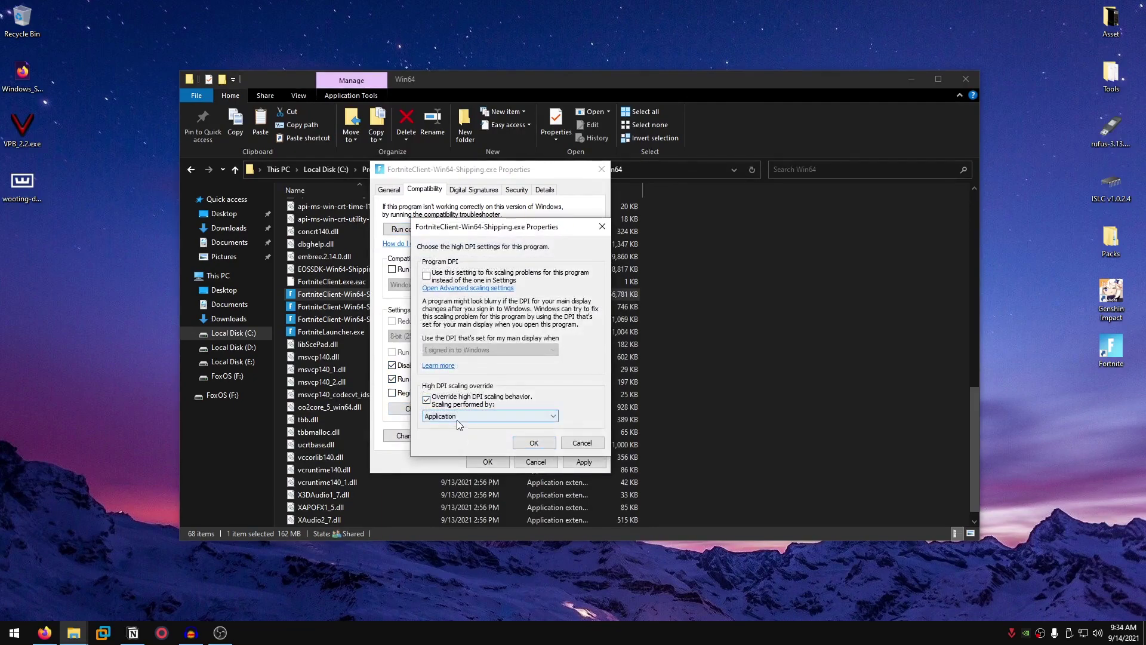
{"action": "left_click", "coordinate": [477, 417]}
{"action": "left_click", "coordinate": [461, 428]}
{"action": "left_click", "coordinate": [533, 442]}
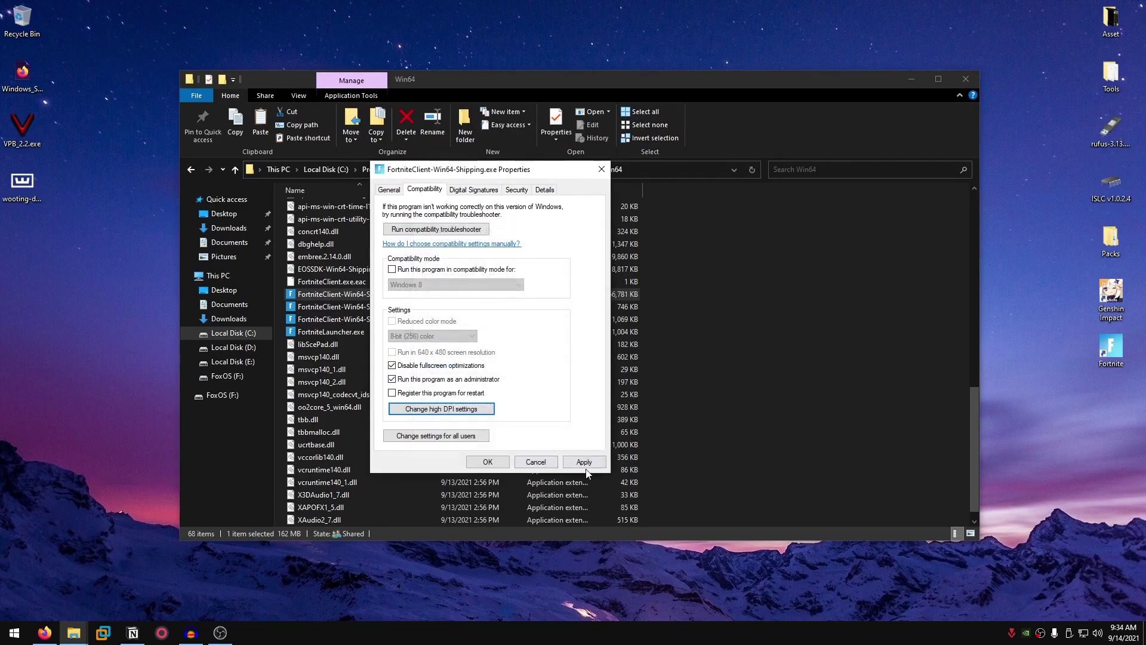
{"action": "left_click", "coordinate": [584, 461]}
{"action": "left_click", "coordinate": [487, 461]}
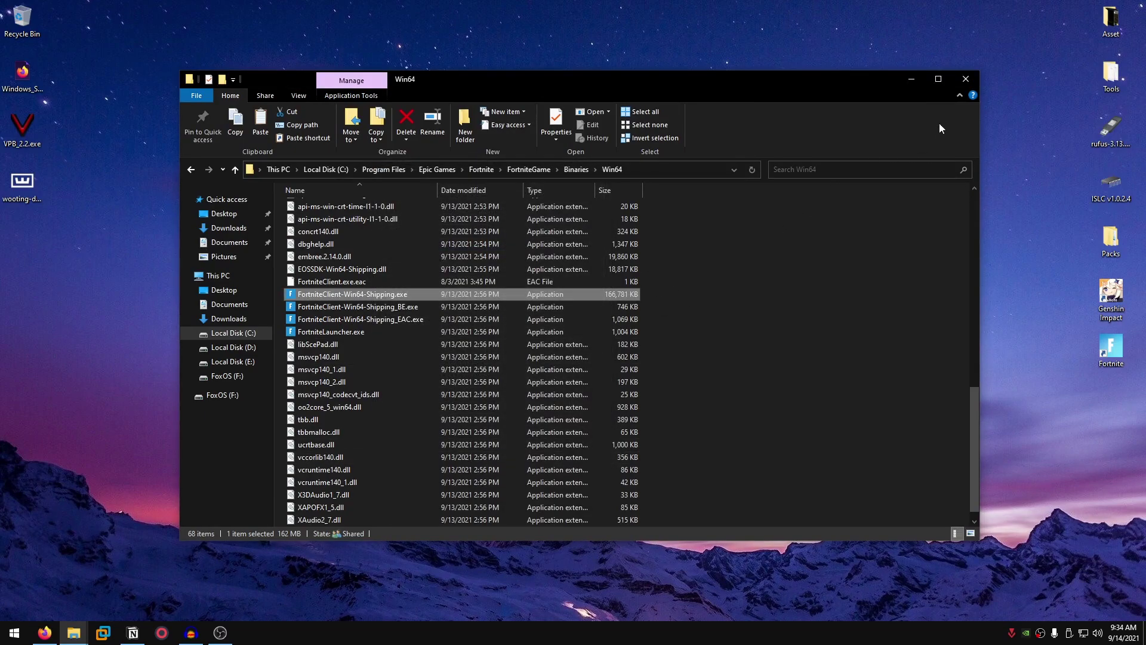
Close the Win64 folder, return to the Season 8 Optimization Pack folder and run Autoruns.exe as administrator
{"action": "left_click", "coordinate": [966, 78]}
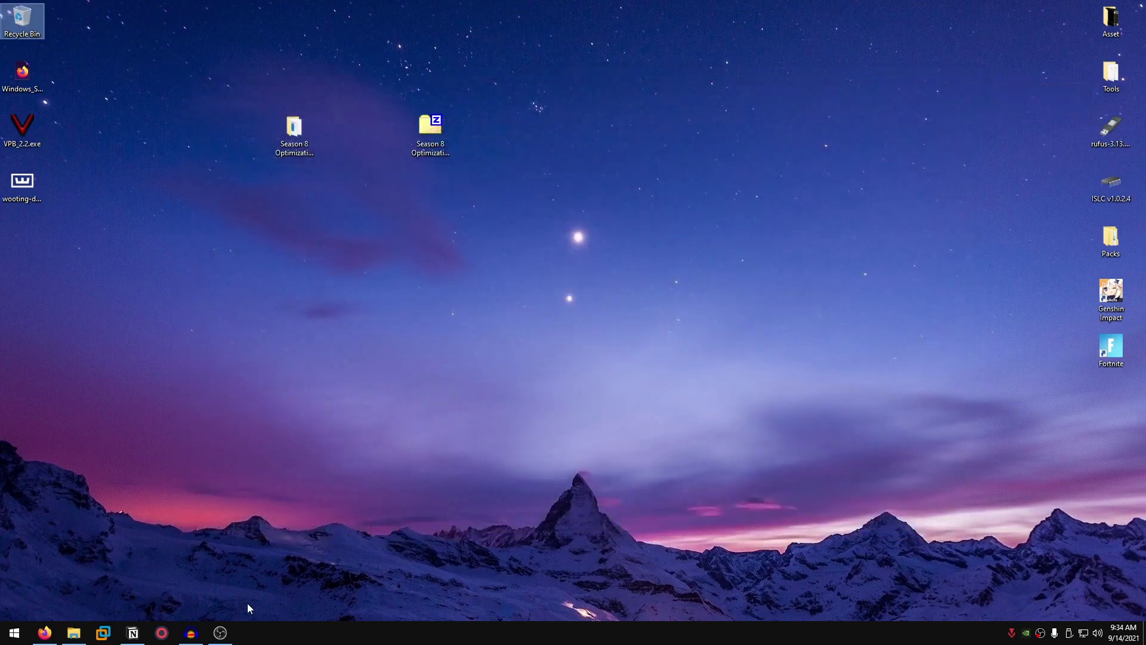
{"action": "key", "text": "alt+Tab"}
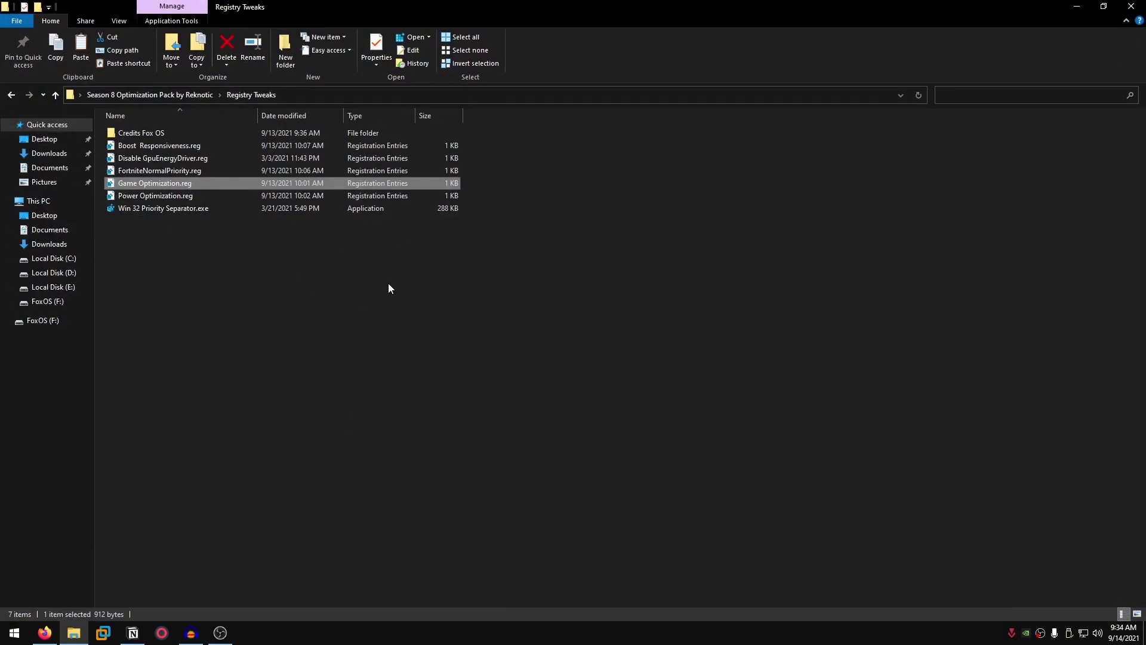
{"action": "left_click", "coordinate": [11, 95]}
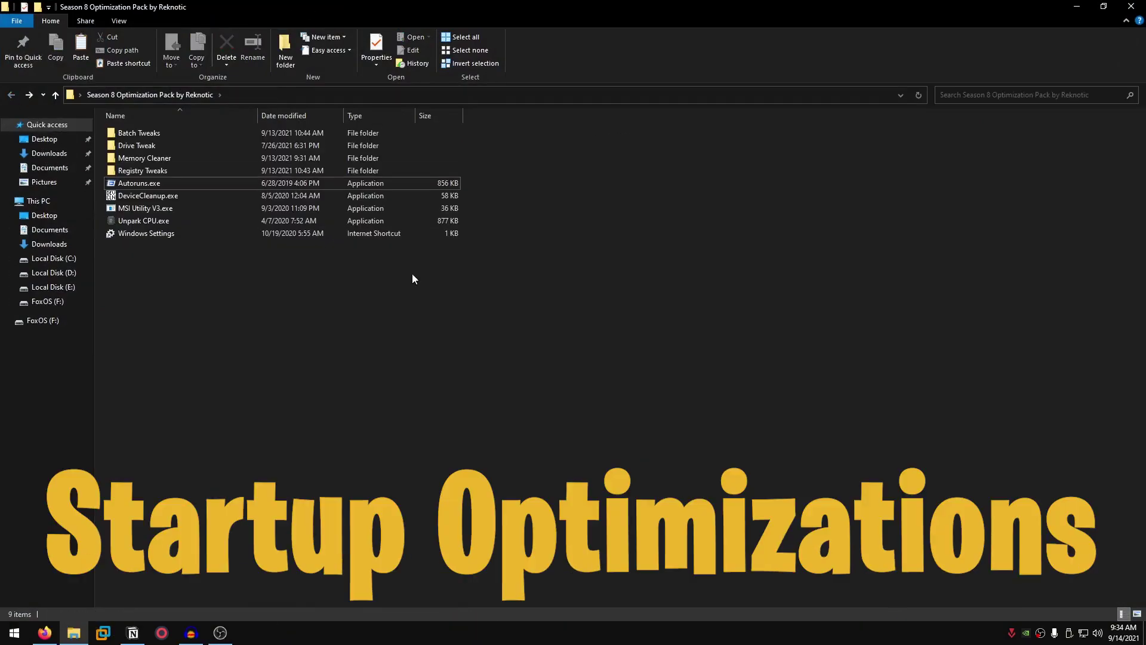
{"action": "left_click", "coordinate": [159, 185]}
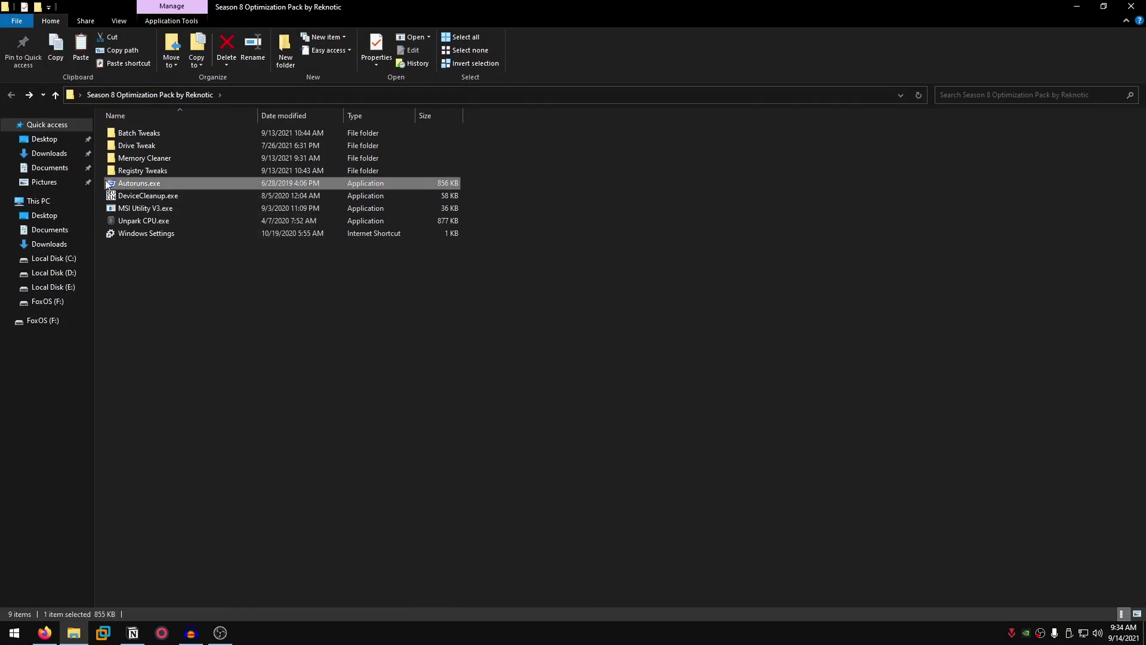
{"action": "right_click", "coordinate": [180, 183]}
{"action": "left_click", "coordinate": [247, 207]}
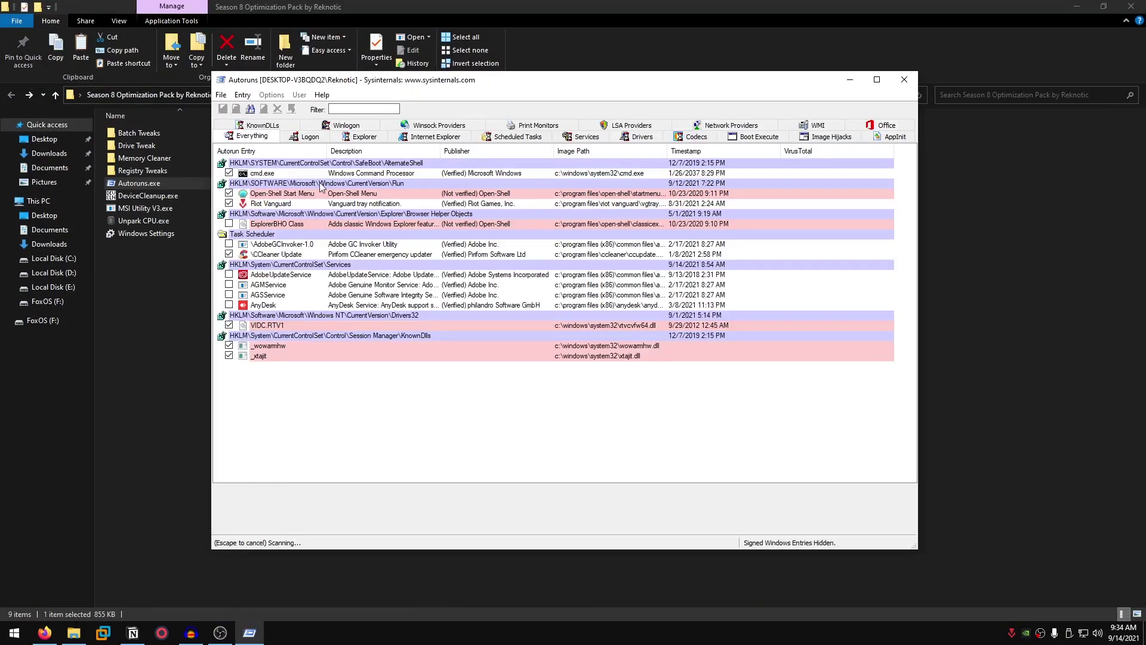
Disable the logon entries for Steam, Free Download Manager, EpicGamesLauncher, CCleaner Smart Cleaning and SoftEther VPN Client UI in Autoruns
{"action": "key", "text": "ctrl+Tab"}
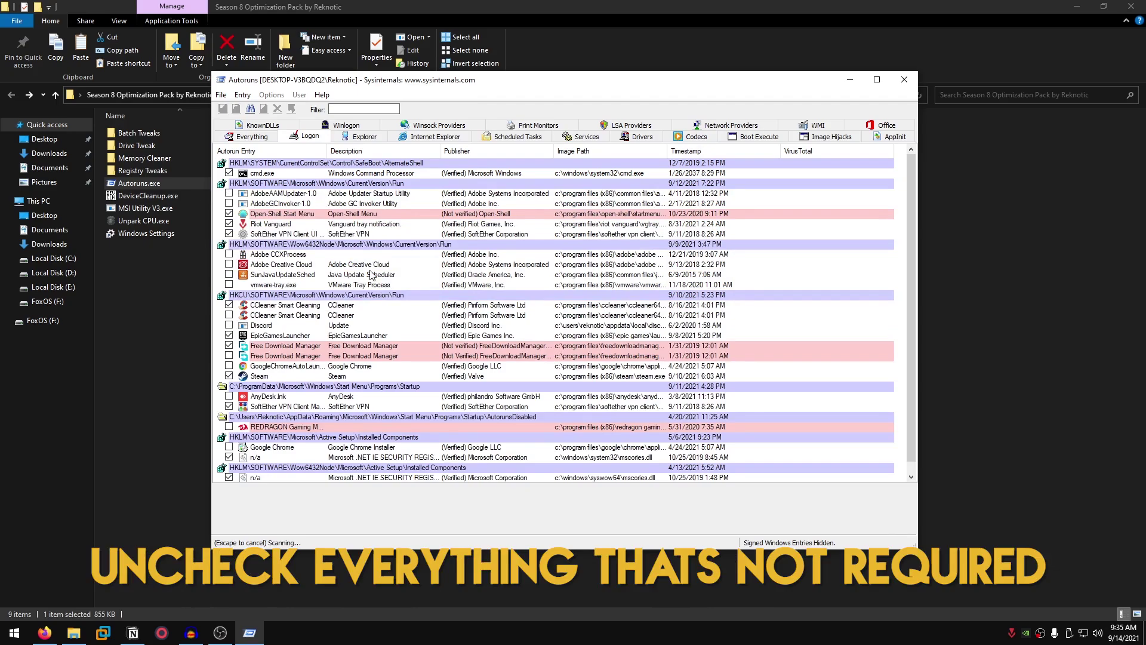
{"action": "left_click", "coordinate": [229, 377]}
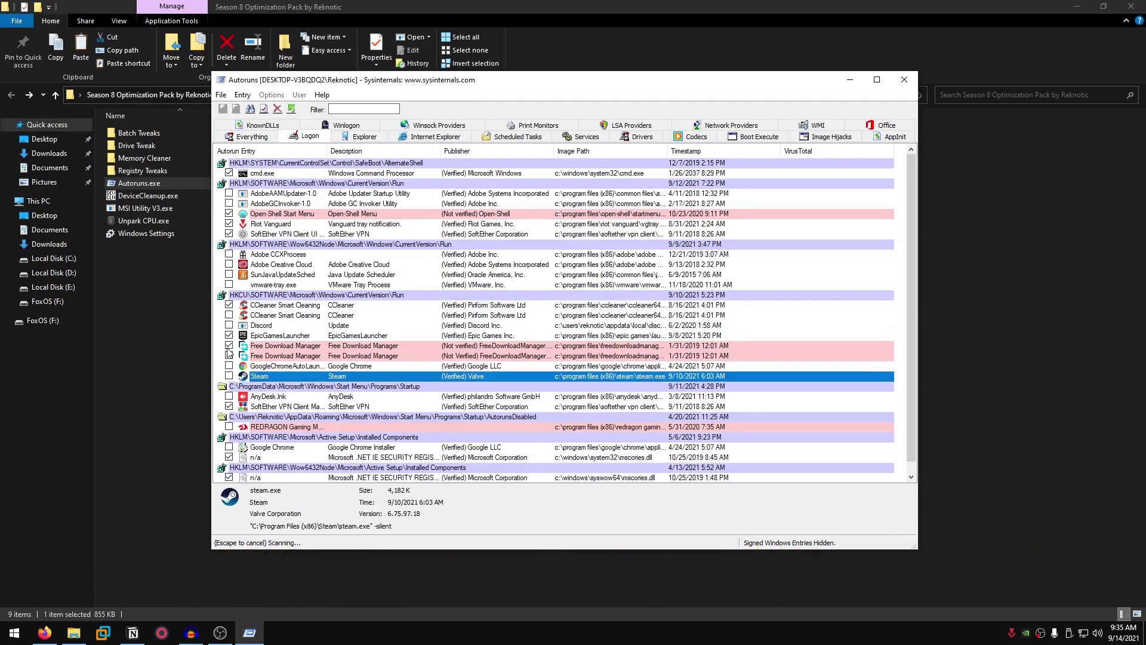
{"action": "left_click", "coordinate": [229, 346]}
{"action": "left_click", "coordinate": [229, 336]}
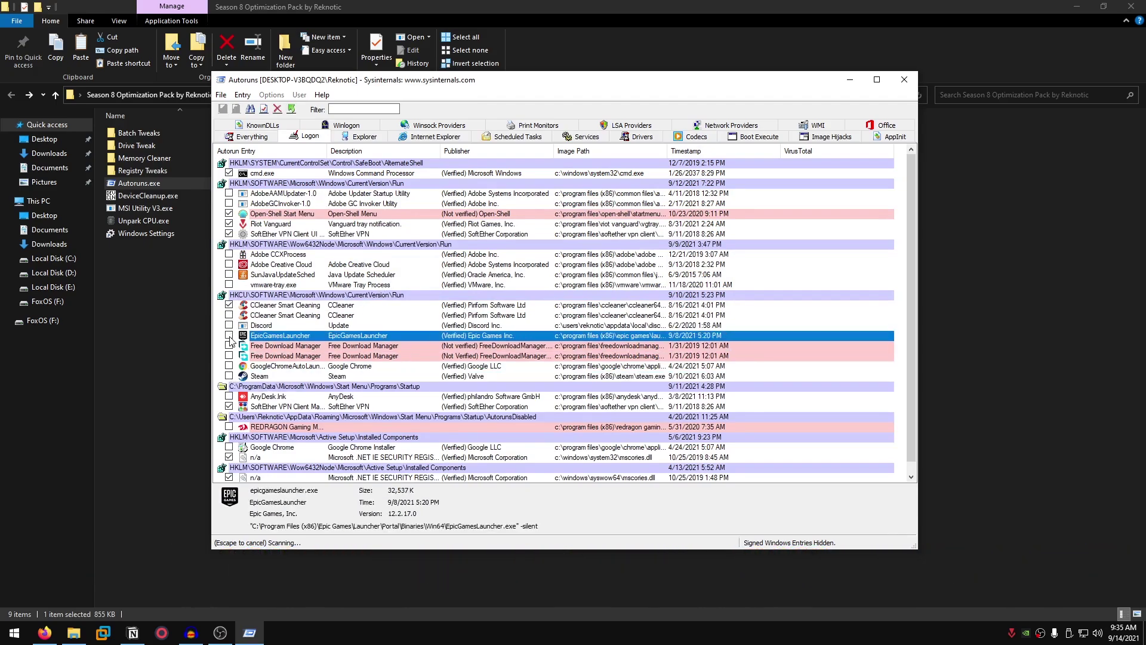
{"action": "left_click", "coordinate": [229, 305]}
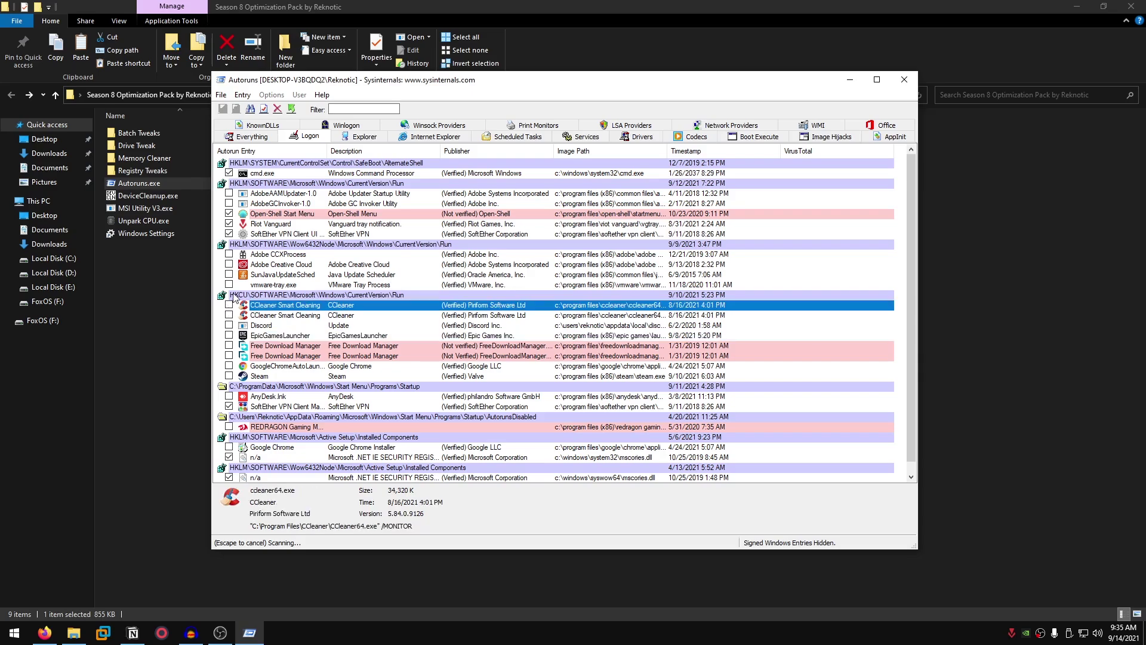
{"action": "left_click", "coordinate": [228, 234]}
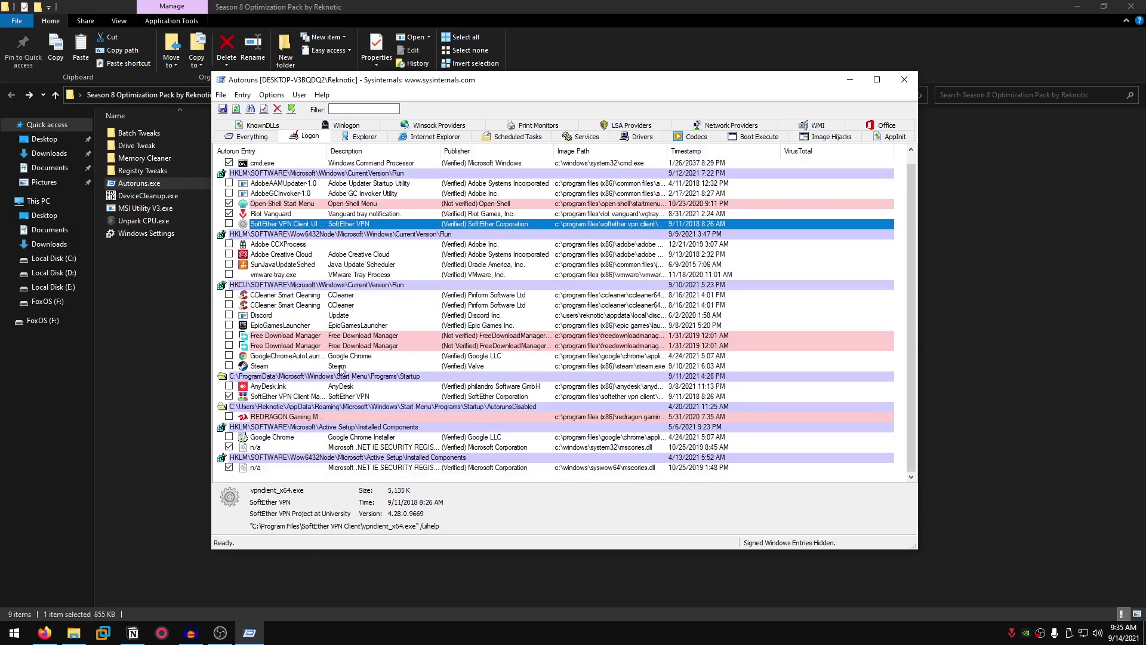
Check the remaining logon entries and disable the SoftEther VPN Client Manager entry in the Startup folder group
{"action": "scroll", "coordinate": [343, 370], "scroll_direction": "up", "scroll_amount": 1}
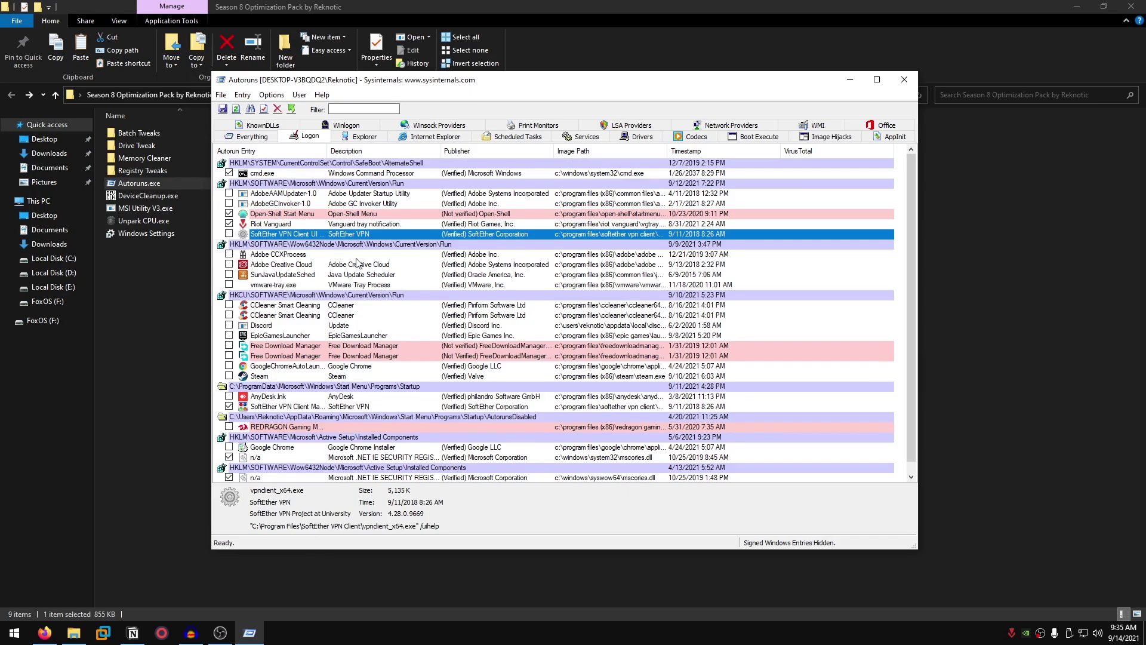
{"action": "left_click", "coordinate": [282, 215]}
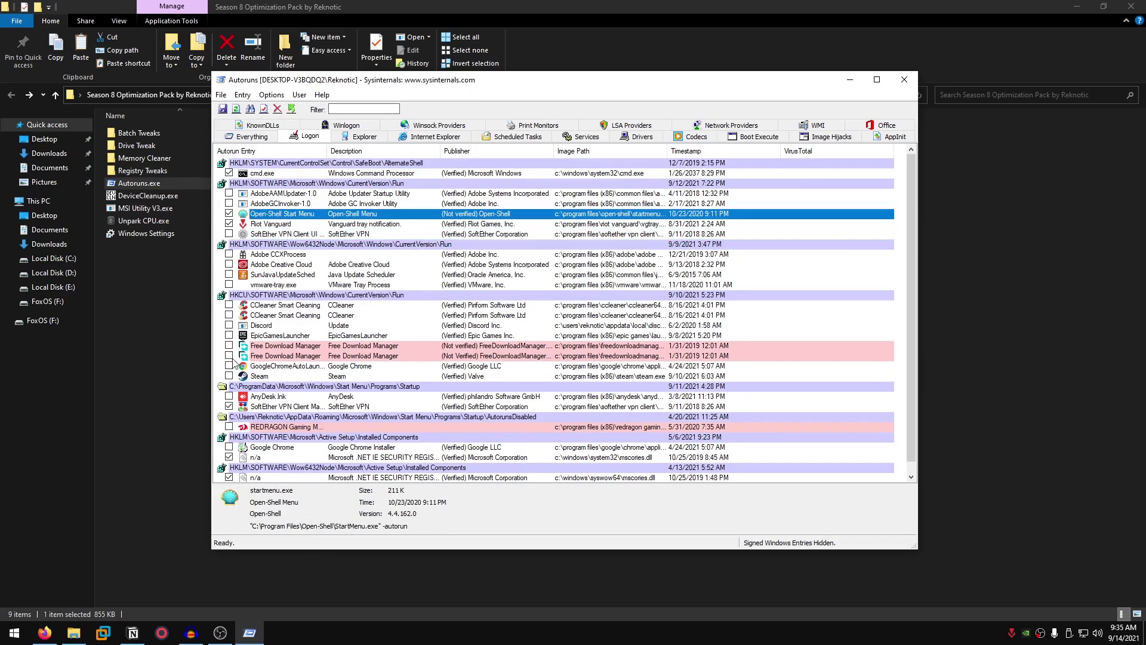
{"action": "scroll", "coordinate": [430, 364], "scroll_direction": "down", "scroll_amount": 1}
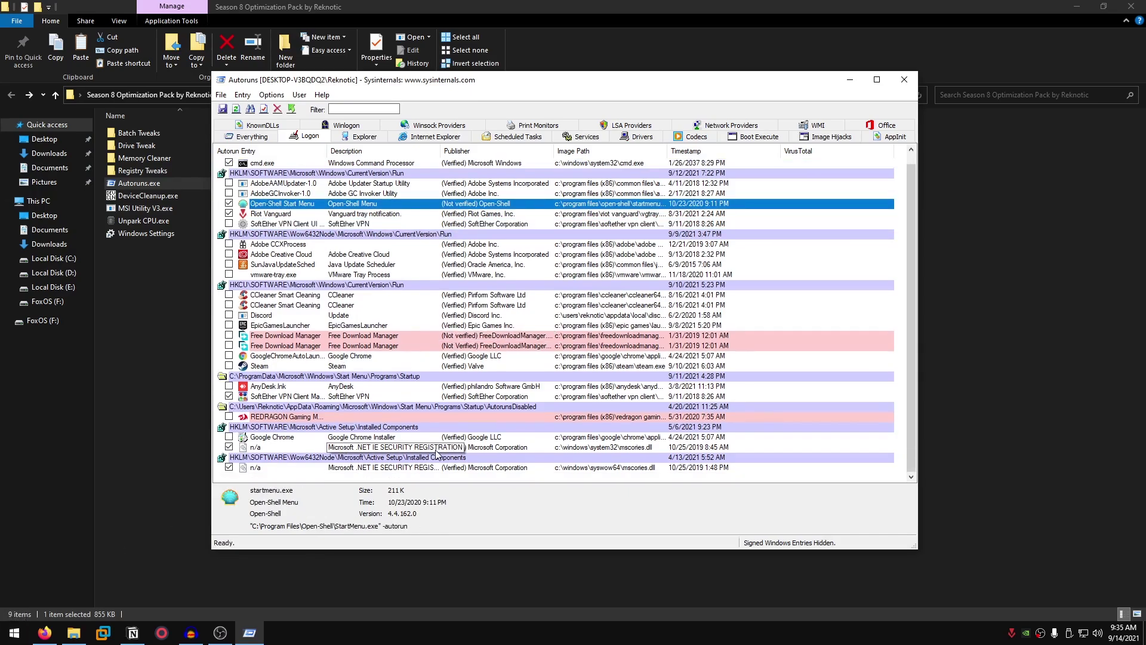
{"action": "scroll", "coordinate": [439, 418], "scroll_direction": "up", "scroll_amount": 1}
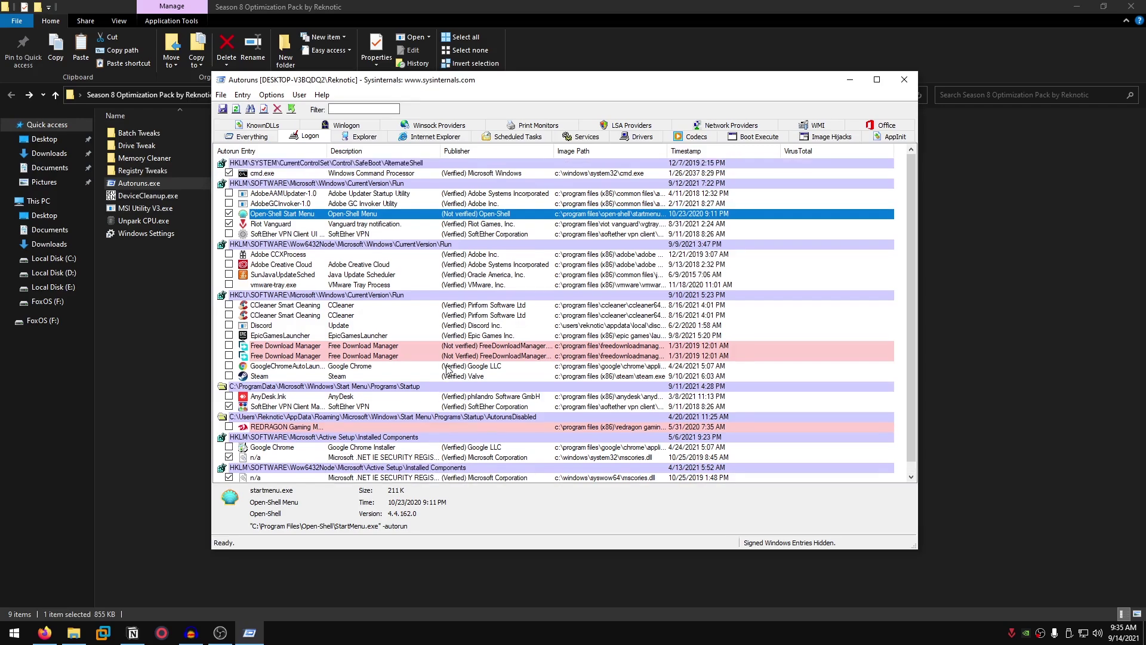
{"action": "left_click", "coordinate": [234, 409]}
Disable the scheduled tasks CCleaner Update and both CCleanerSkipUAC entries
{"action": "left_click", "coordinate": [533, 138]}
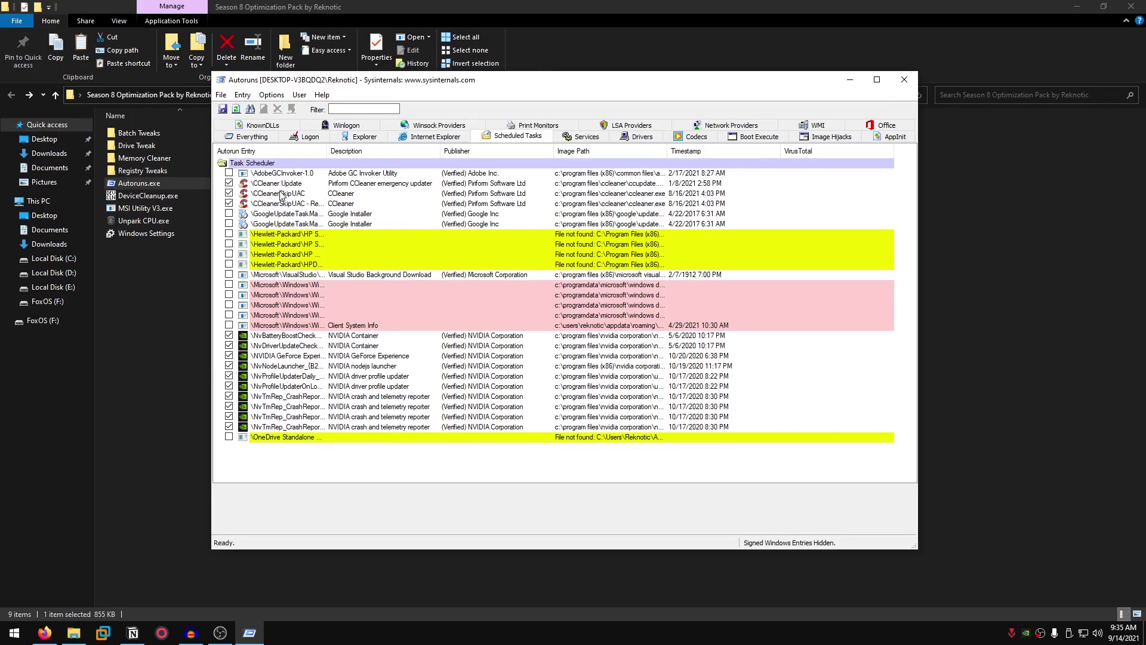
{"action": "left_click", "coordinate": [229, 183]}
{"action": "left_click", "coordinate": [229, 193]}
{"action": "left_click", "coordinate": [228, 203]}
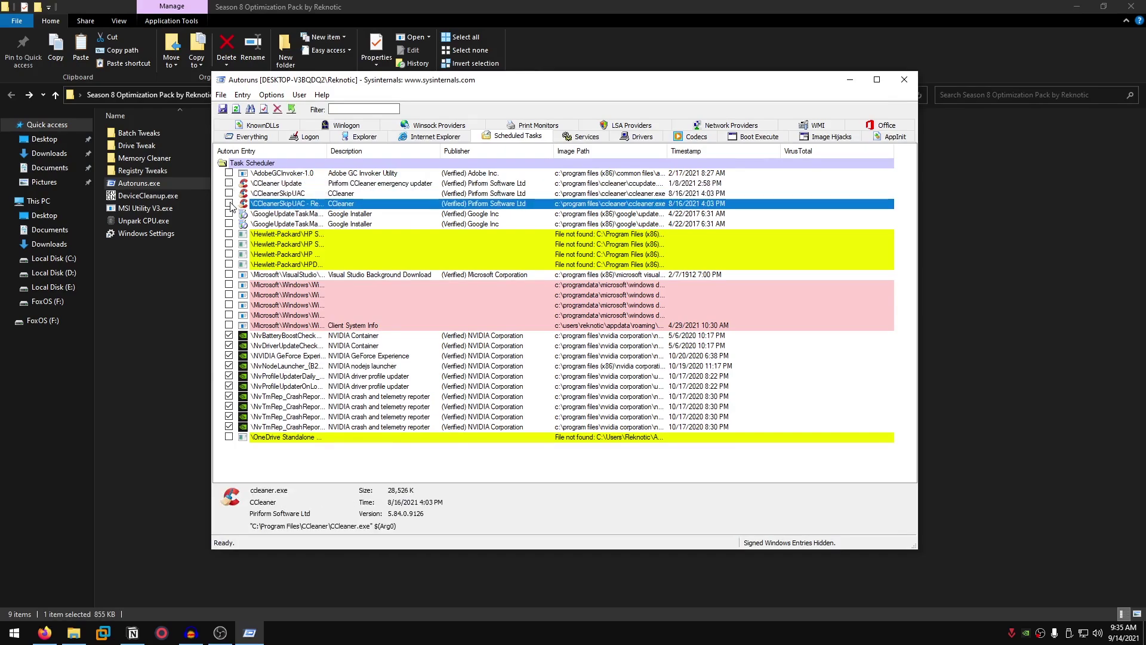
Disable the services QMEmulatorService, Rockstar Service, SEVPNCLIENT and Steam Client Service, then close Autoruns
{"action": "left_click", "coordinate": [588, 137]}
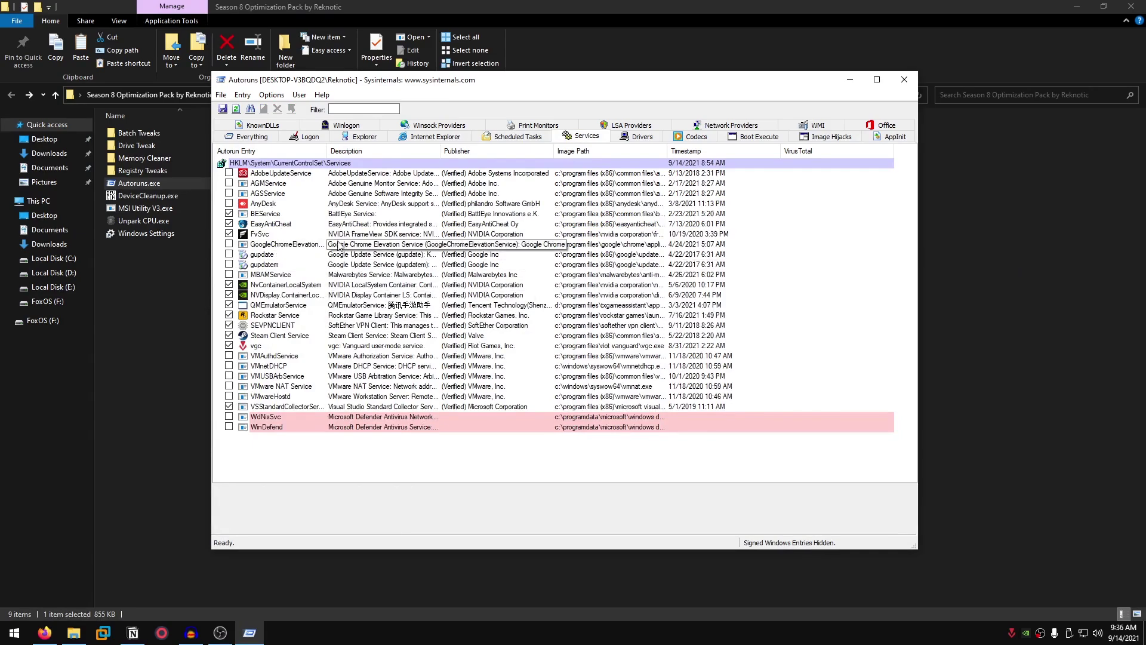
{"action": "left_click", "coordinate": [228, 307]}
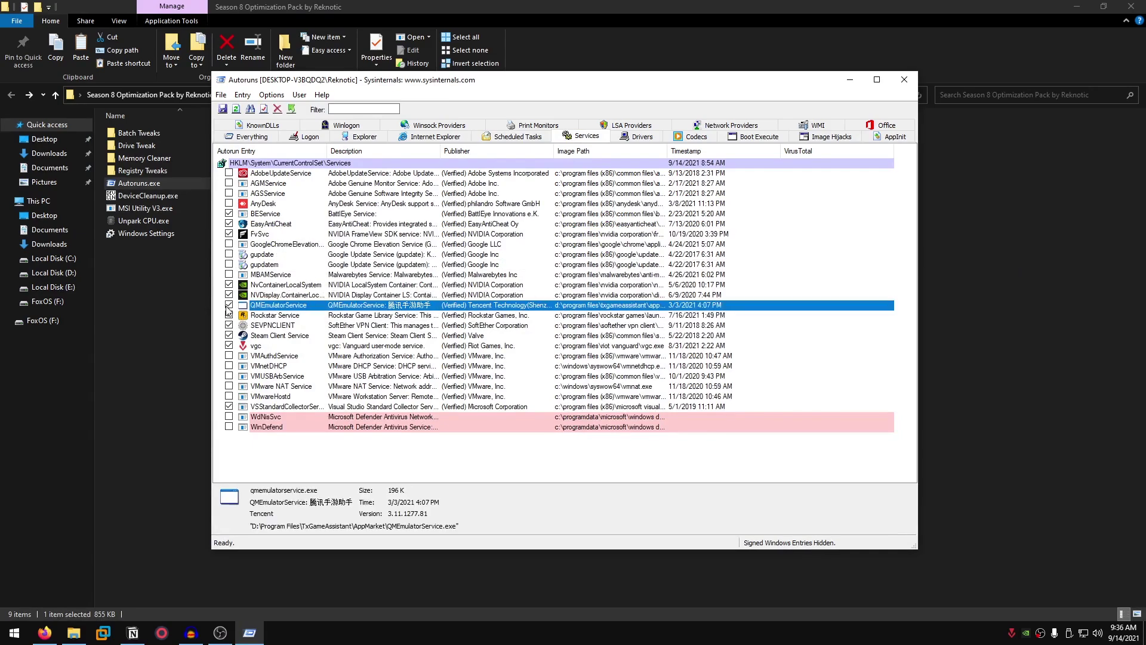
{"action": "left_click", "coordinate": [229, 314]}
{"action": "left_click", "coordinate": [229, 305]}
{"action": "left_click", "coordinate": [229, 325]}
{"action": "left_click", "coordinate": [228, 335]}
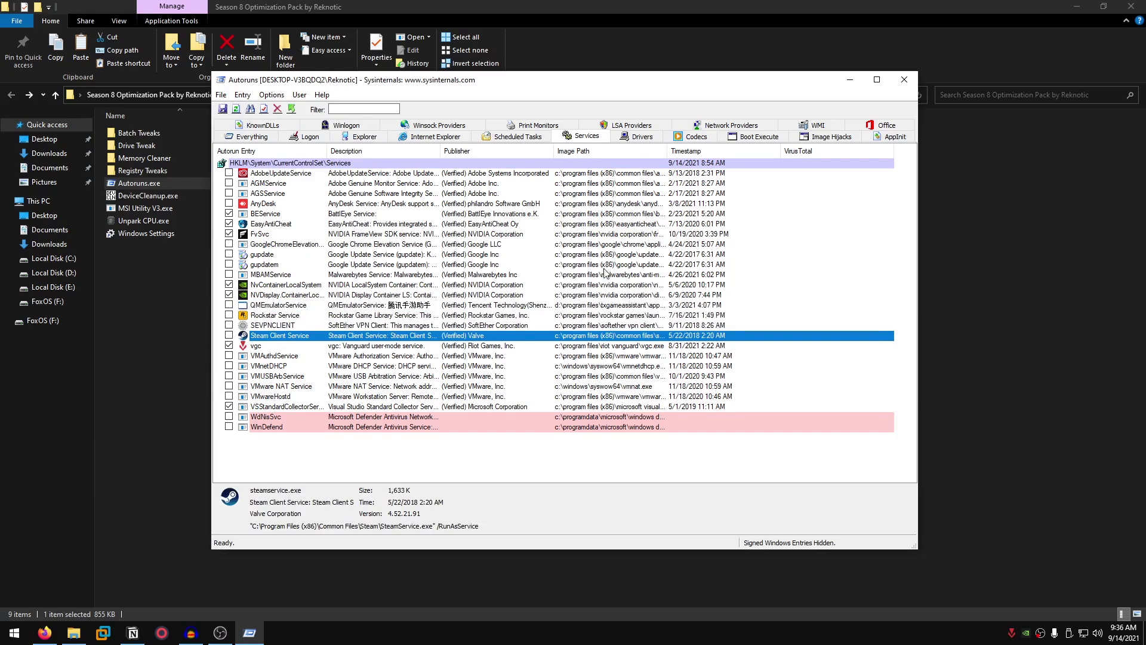
{"action": "left_click", "coordinate": [909, 79]}
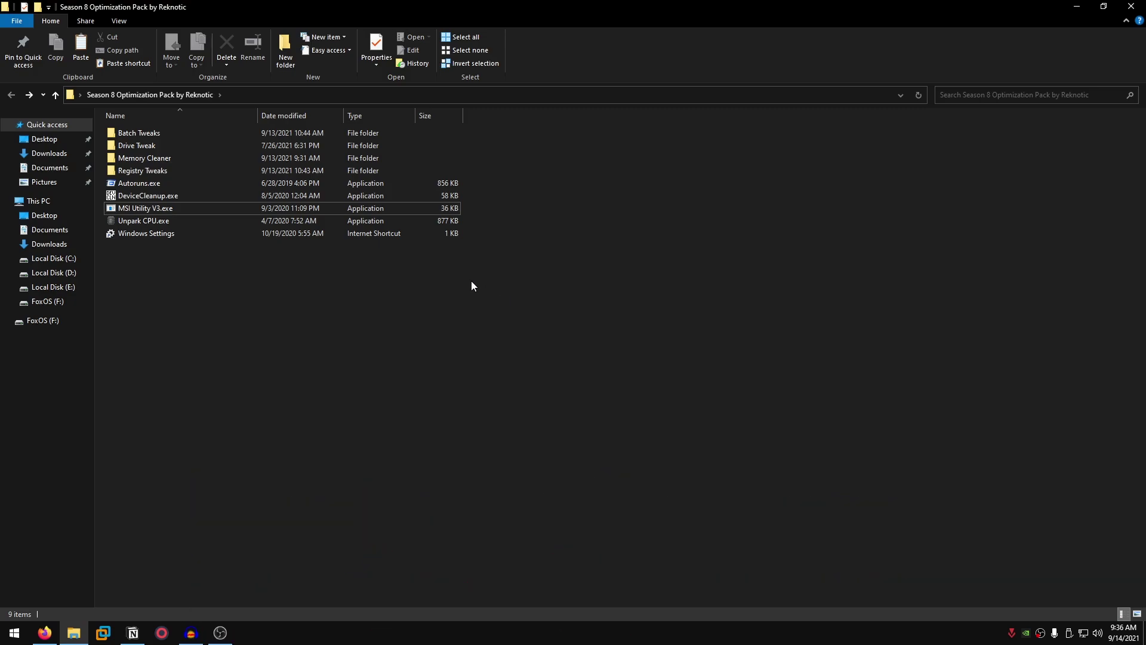
Run DeviceCleanup.exe as administrator, remove all non-present devices and close the tool
{"action": "right_click", "coordinate": [159, 198]}
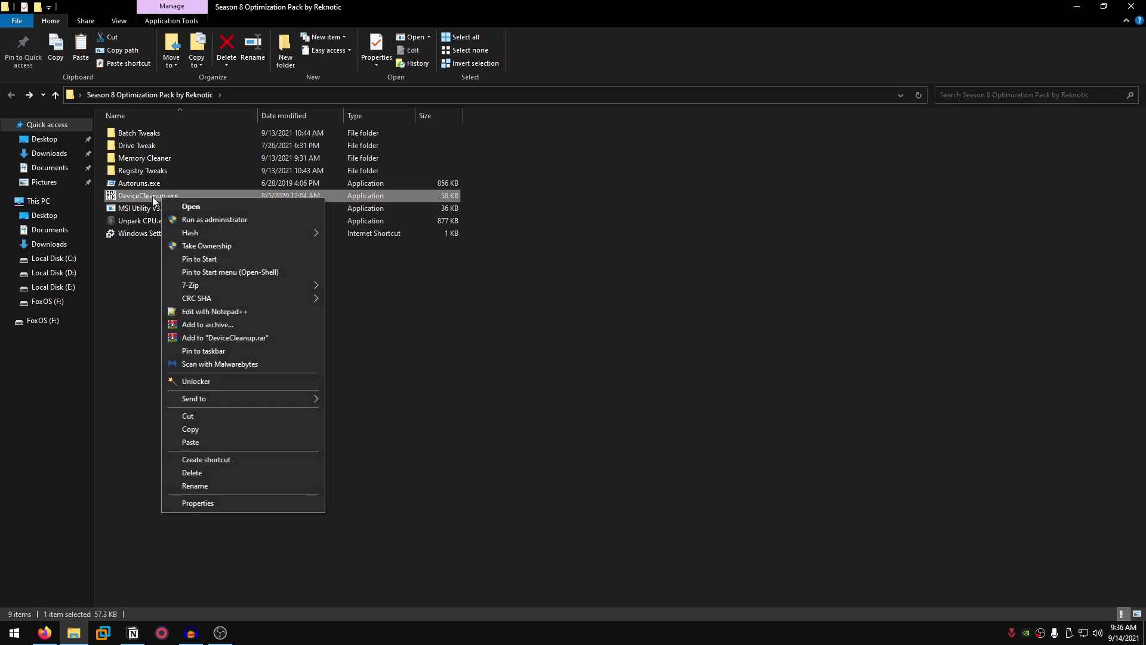
{"action": "left_click", "coordinate": [233, 219]}
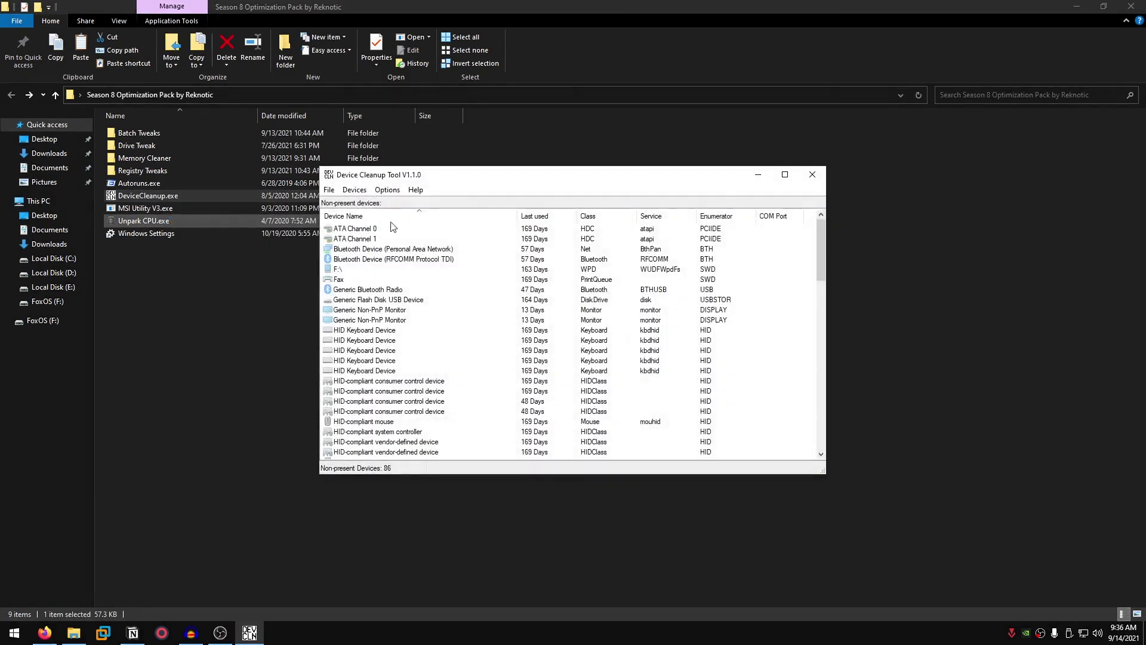
{"action": "left_click", "coordinate": [785, 175]}
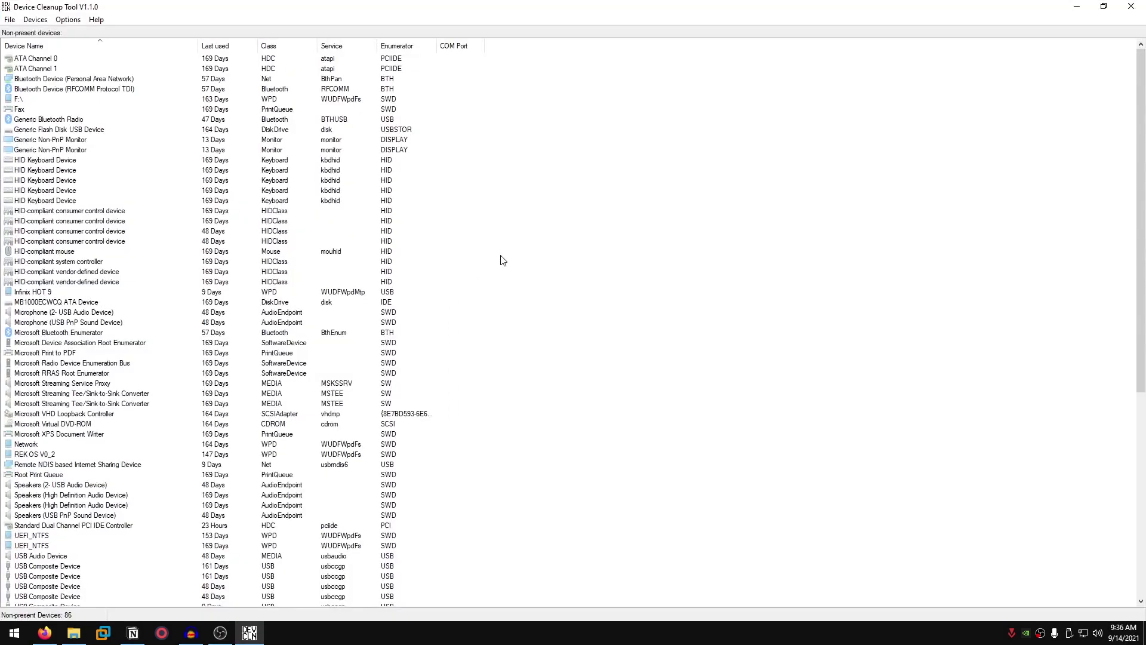
{"action": "key", "text": "ctrl+a"}
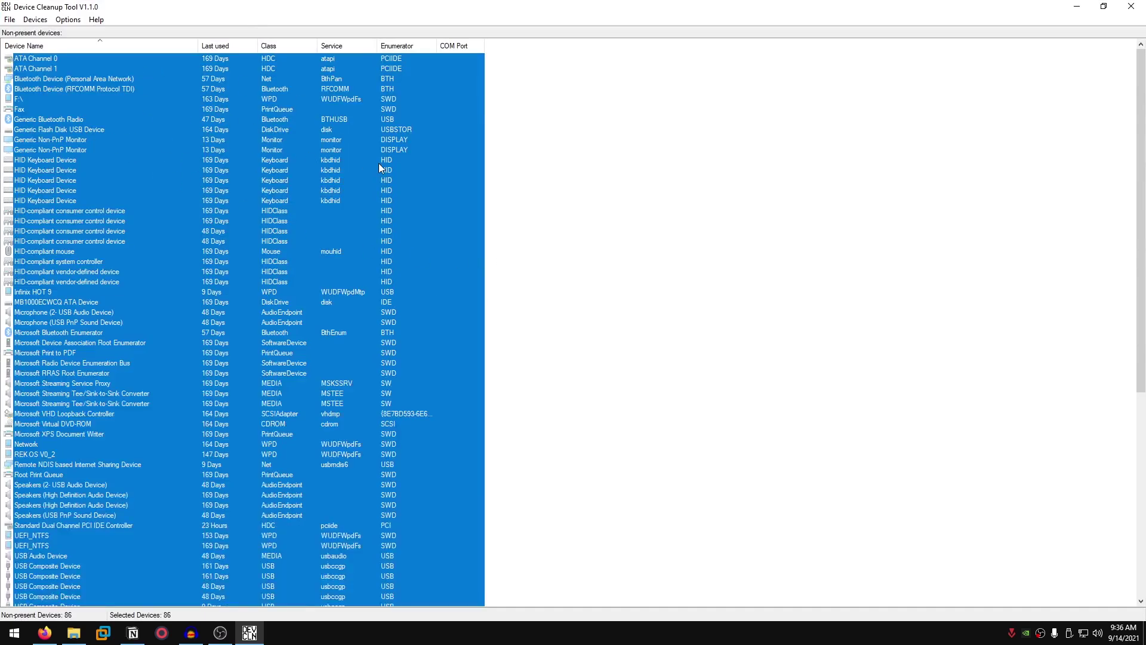
{"action": "key", "text": "Delete"}
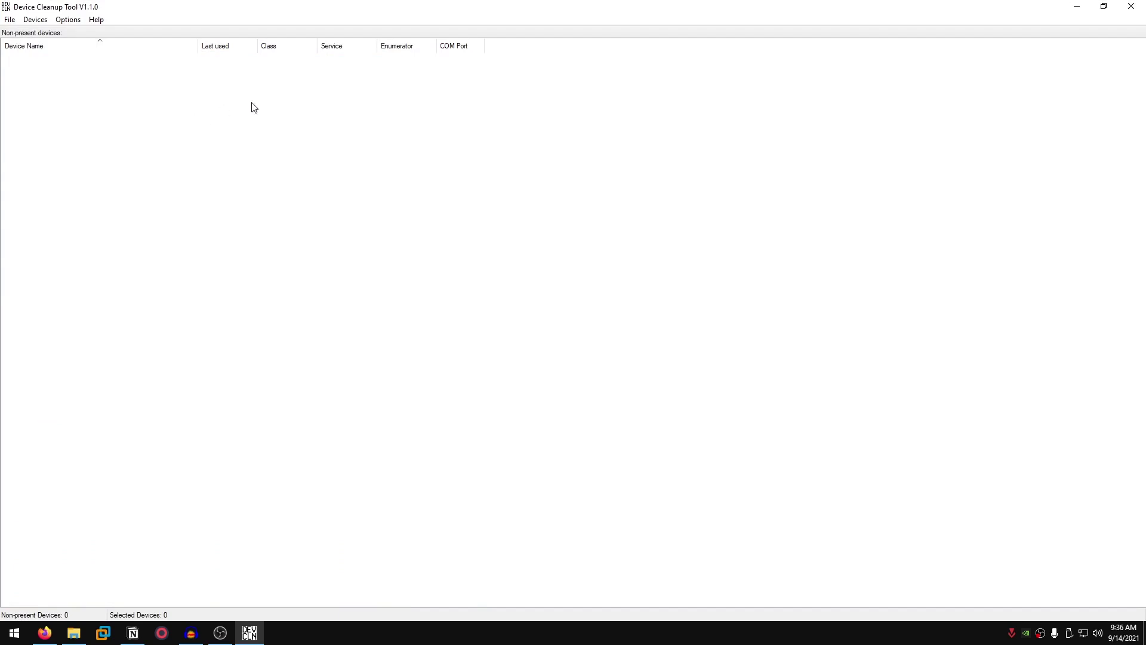
{"action": "left_click", "coordinate": [1132, 6]}
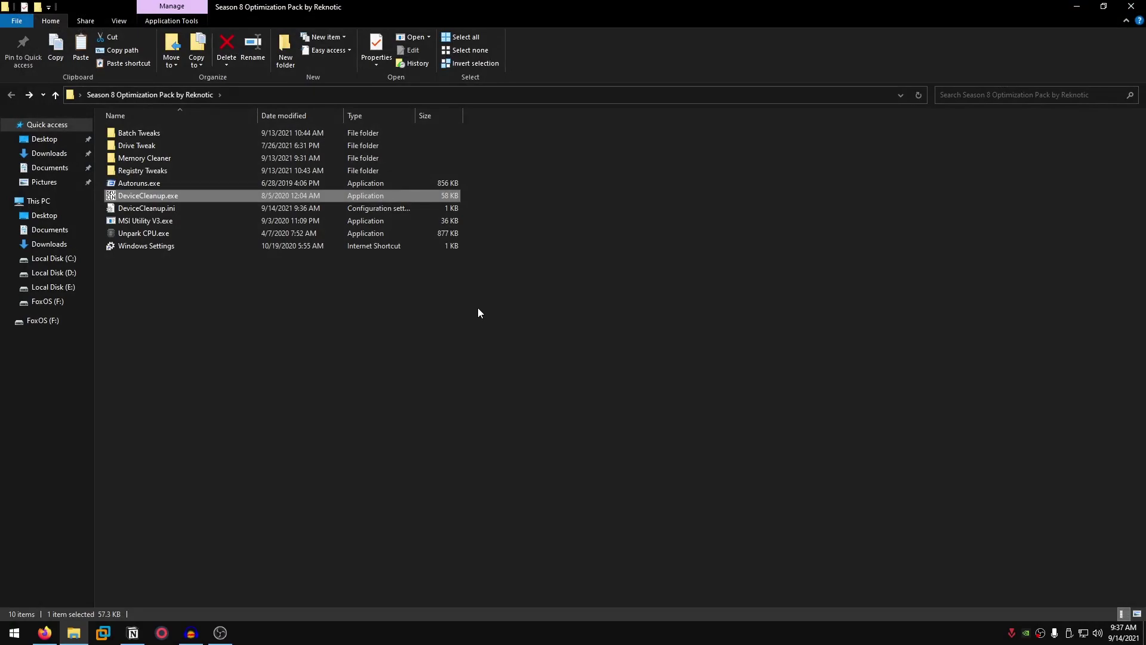
Run MSI Utility V3.exe as administrator and widen its window
{"action": "left_click", "coordinate": [152, 221]}
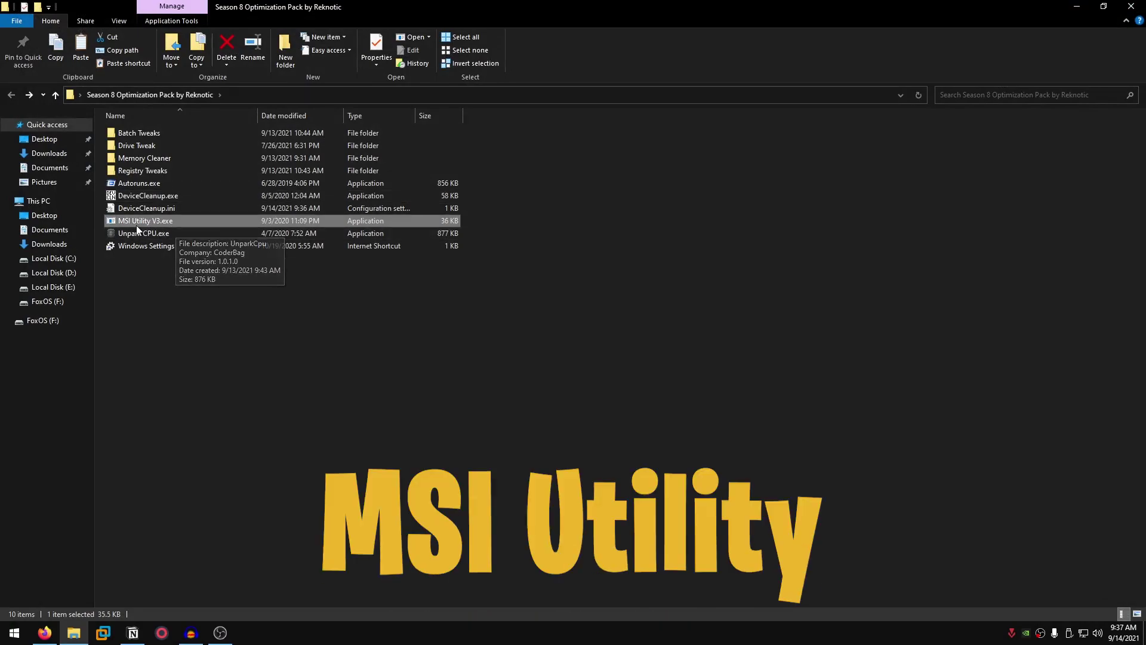
{"action": "right_click", "coordinate": [175, 220]}
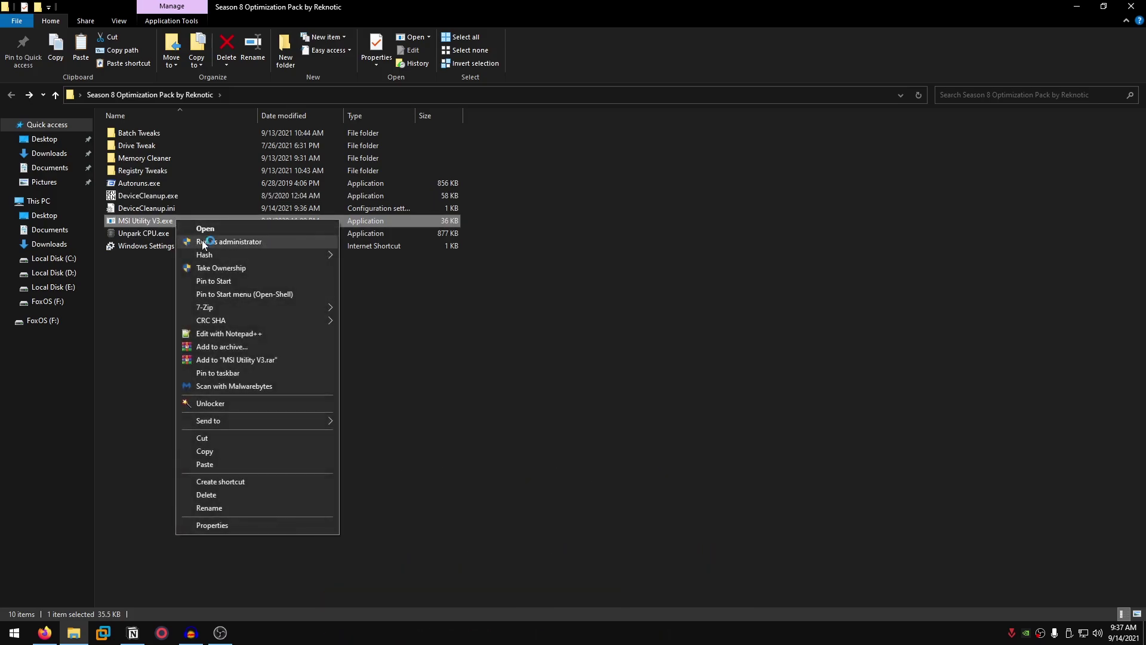
{"action": "left_click", "coordinate": [204, 241]}
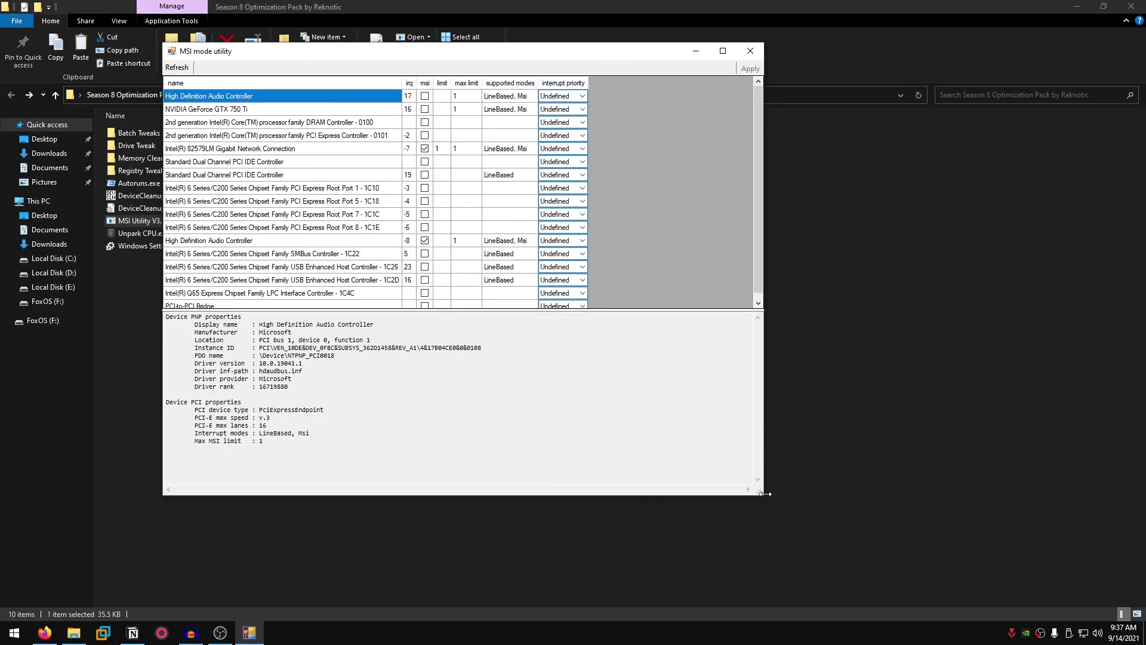
{"action": "left_click_drag", "start_coordinate": [764, 493], "coordinate": [885, 498]}
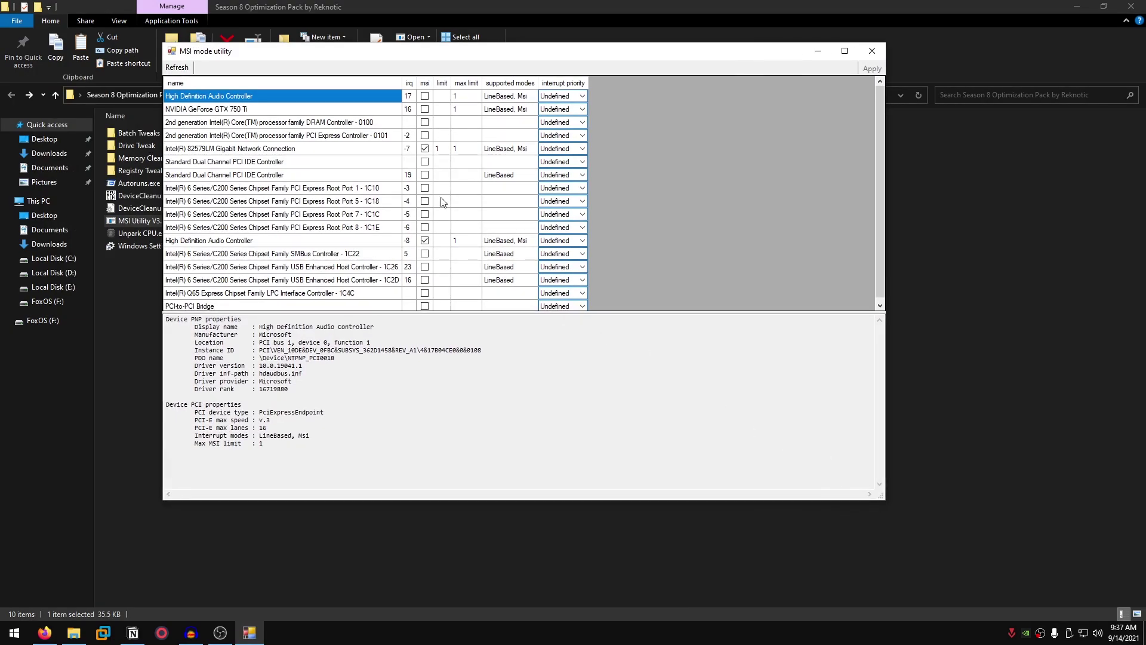
Enable MSI mode for the NVIDIA GeForce GTX 750 Ti and check its interrupt priority options
{"action": "left_click", "coordinate": [239, 110]}
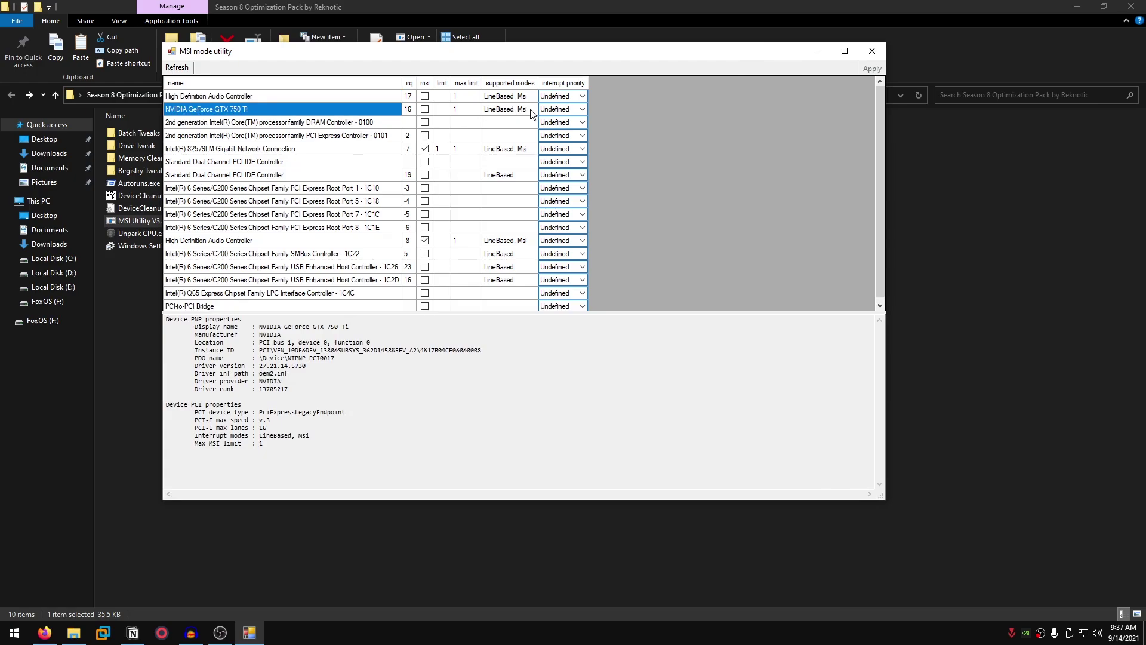
{"action": "left_click", "coordinate": [426, 110]}
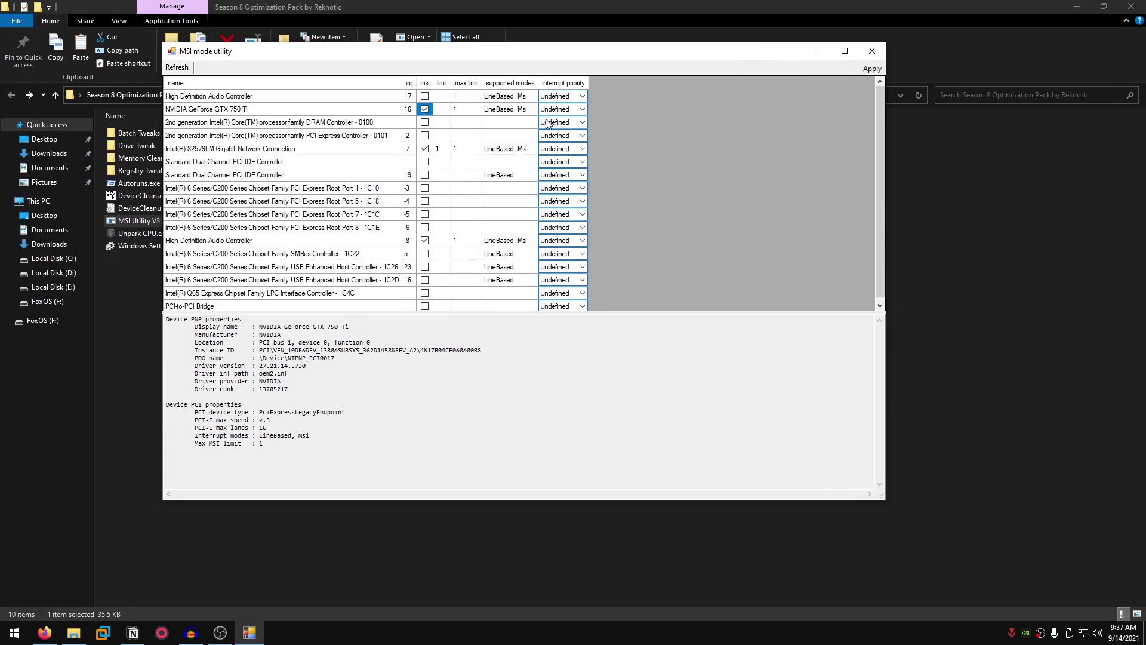
{"action": "left_click", "coordinate": [564, 109]}
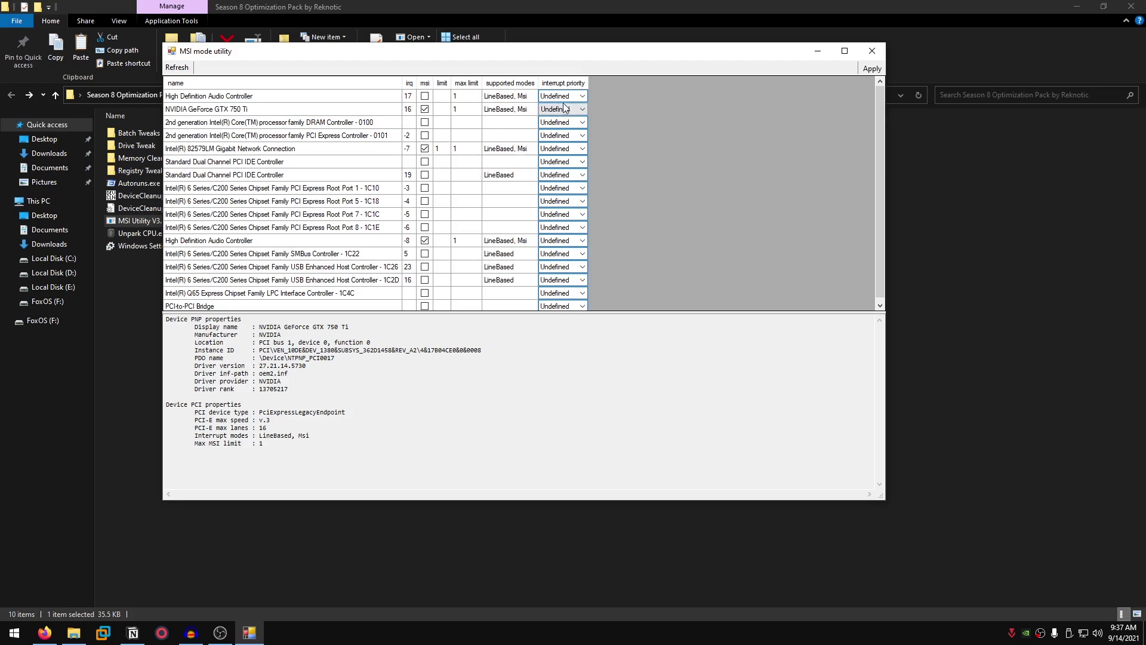
{"action": "left_click", "coordinate": [575, 106]}
{"action": "left_click", "coordinate": [583, 121]}
Enable MSI mode for the first High Definition Audio Controller, apply the changes and close the MSI mode utility
{"action": "left_click", "coordinate": [315, 99]}
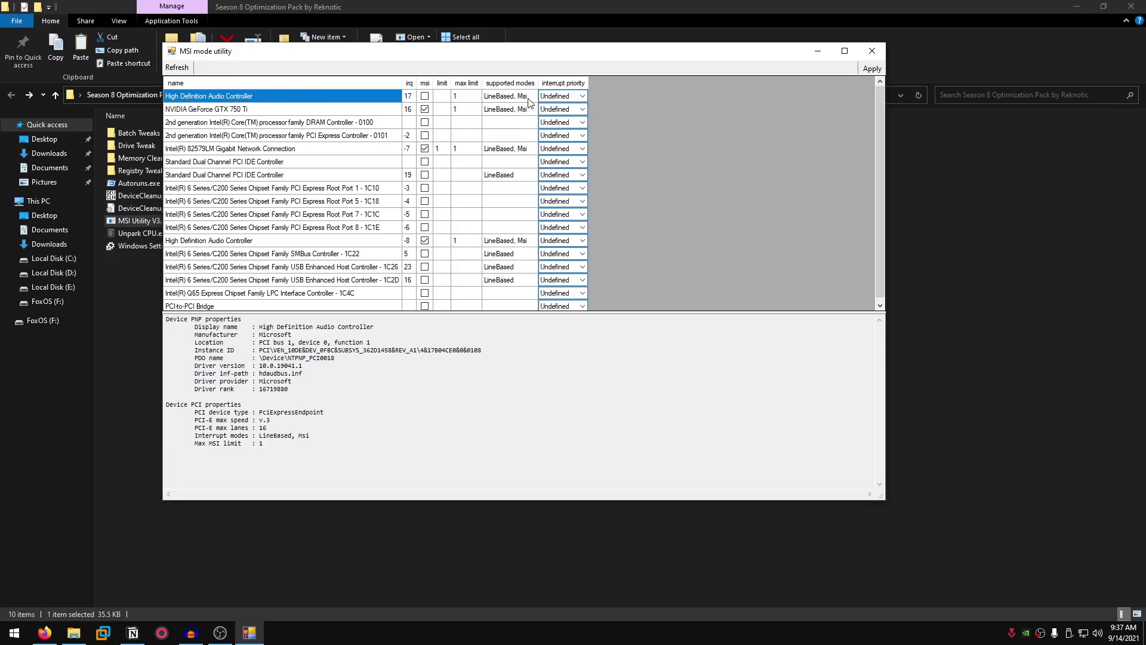
{"action": "left_click", "coordinate": [425, 96]}
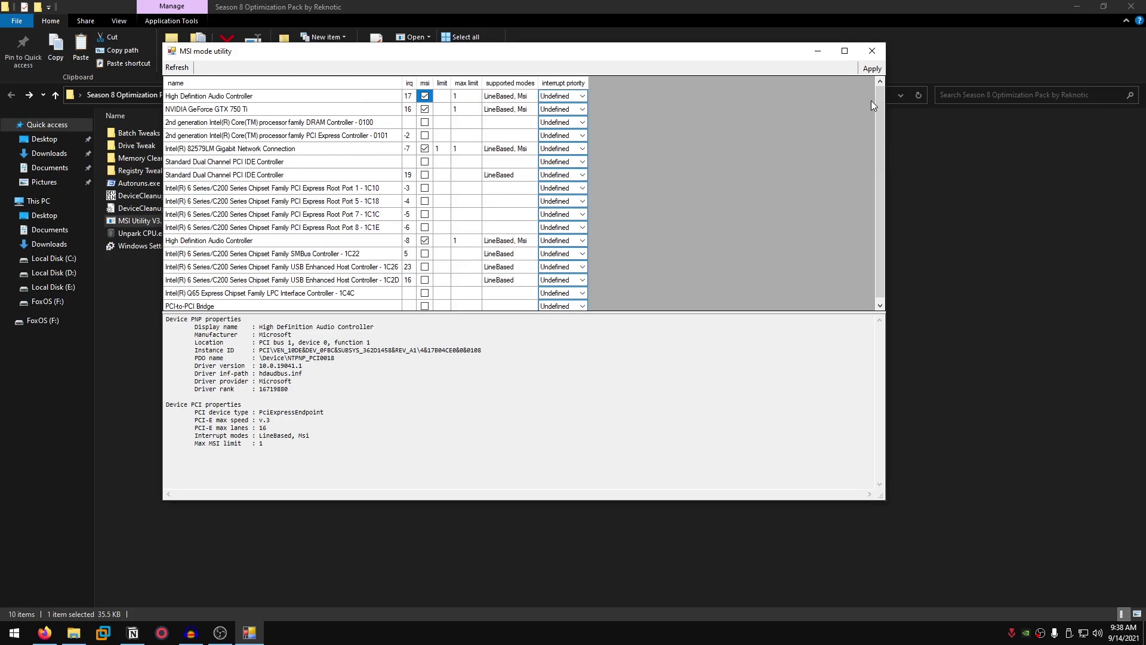
{"action": "left_click", "coordinate": [871, 68]}
{"action": "left_click", "coordinate": [245, 111]}
{"action": "left_click", "coordinate": [266, 99]}
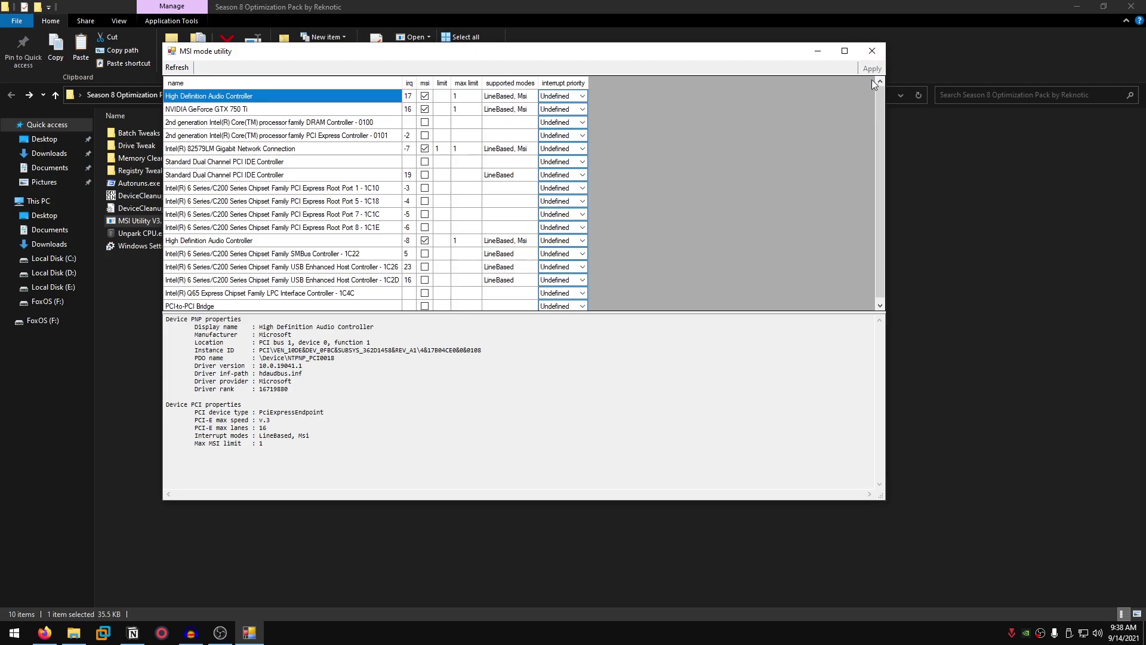
{"action": "left_click", "coordinate": [873, 53]}
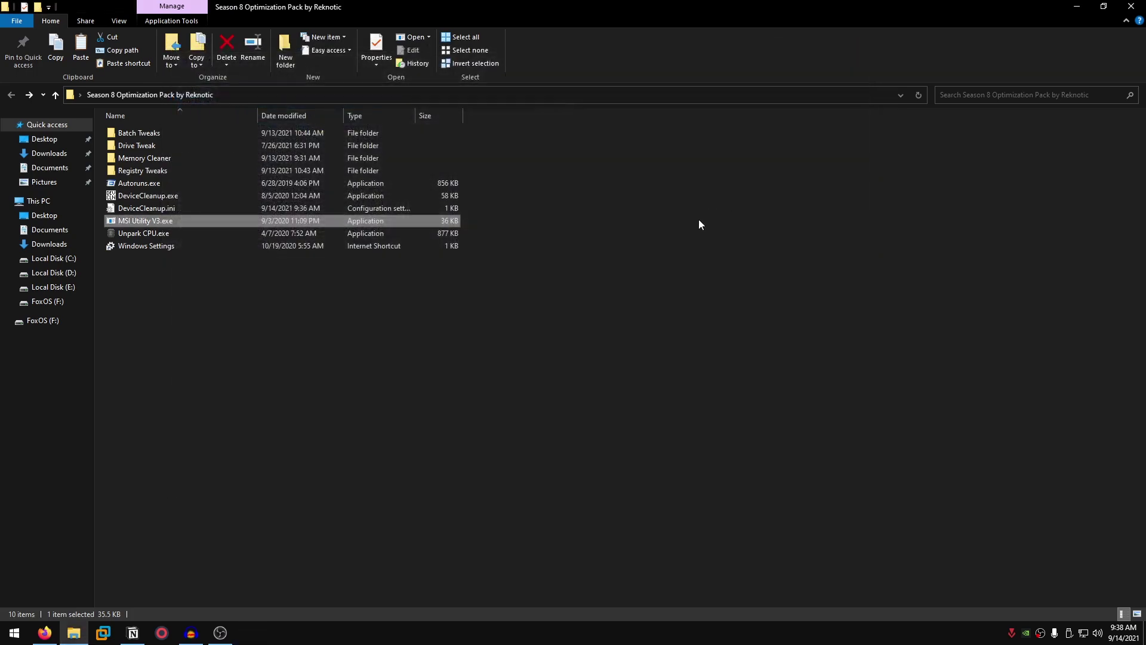
{"action": "left_click", "coordinate": [669, 240]}
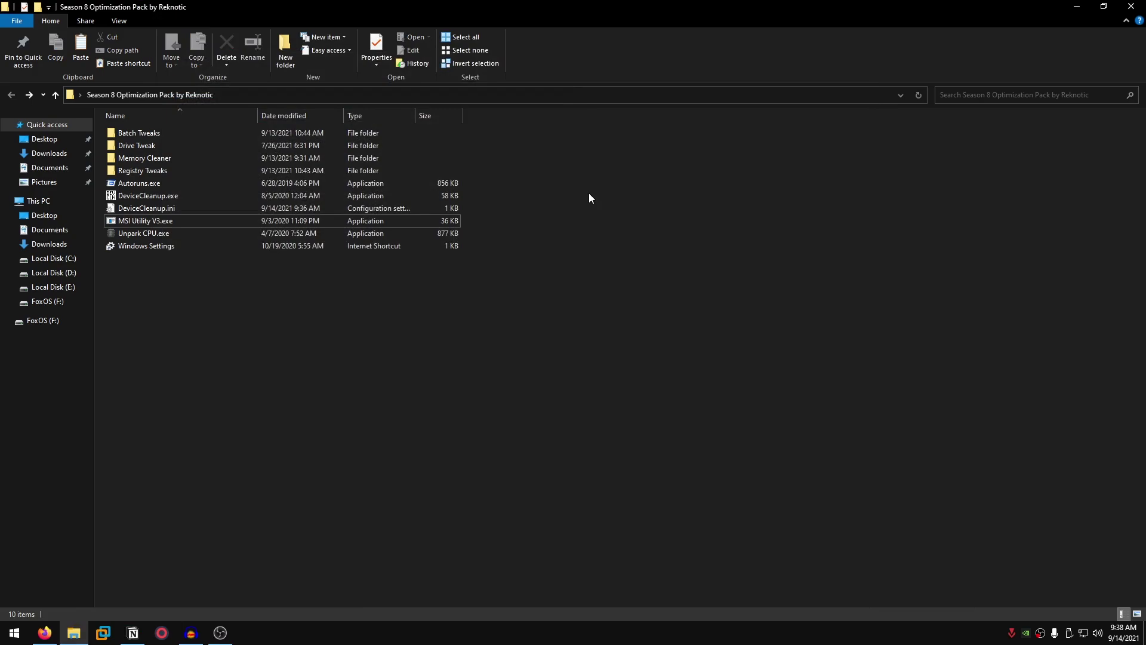
Run Unpark CPU.exe as administrator, unpark all CPU cores and close the tool
{"action": "right_click", "coordinate": [152, 233]}
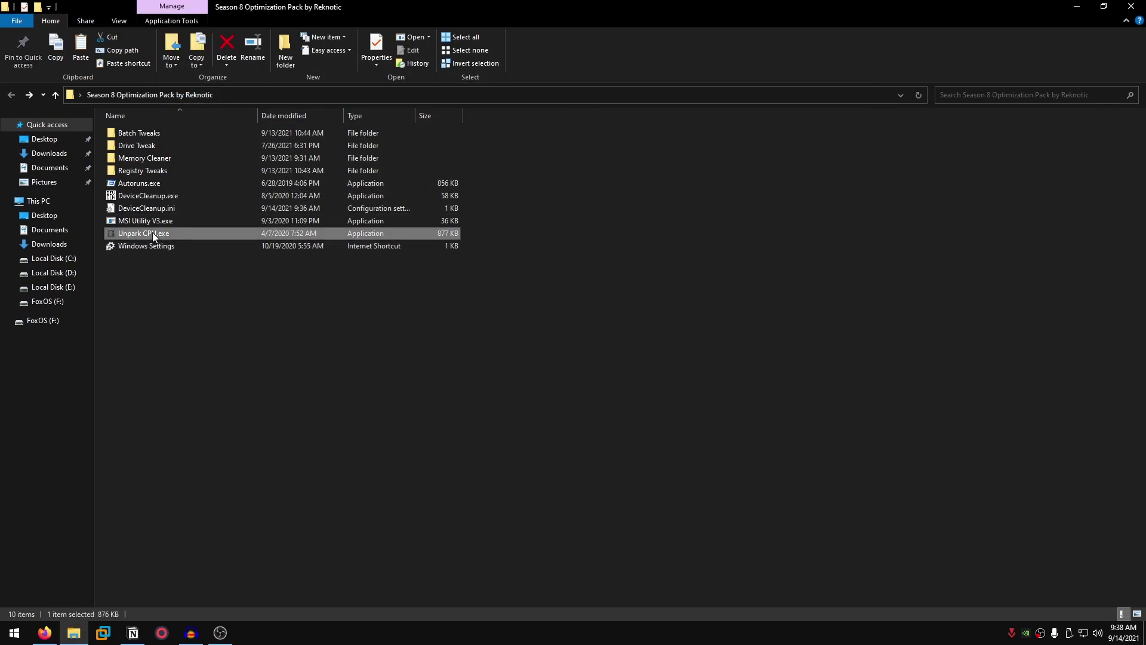
{"action": "left_click", "coordinate": [197, 253]}
{"action": "left_click", "coordinate": [639, 422]}
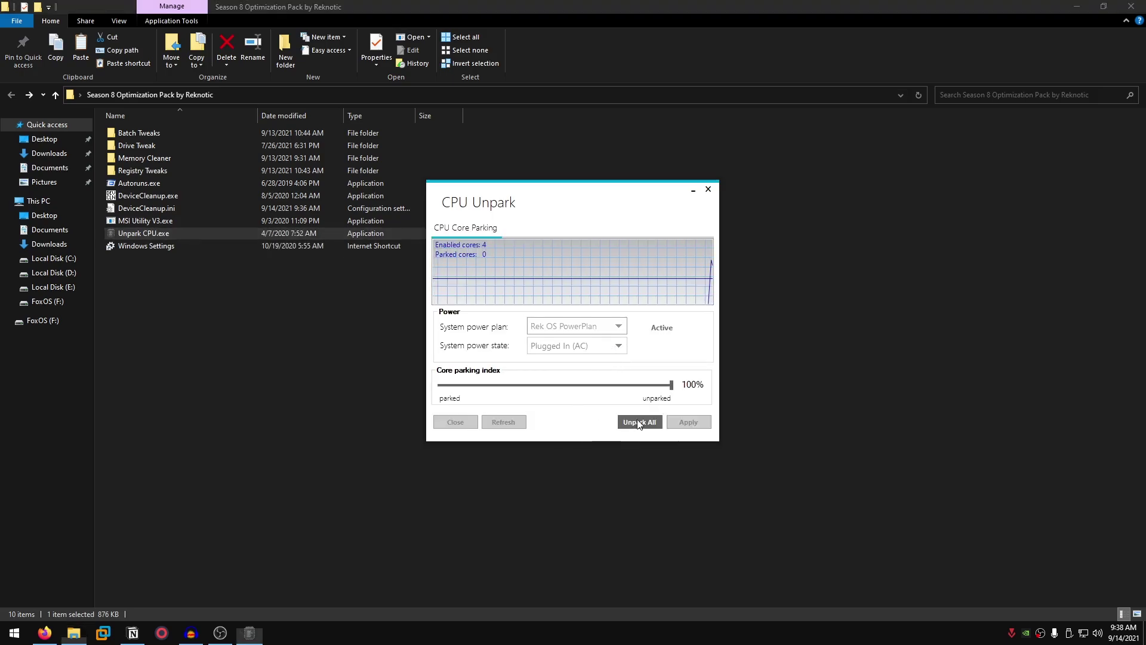
{"action": "left_click", "coordinate": [651, 344]}
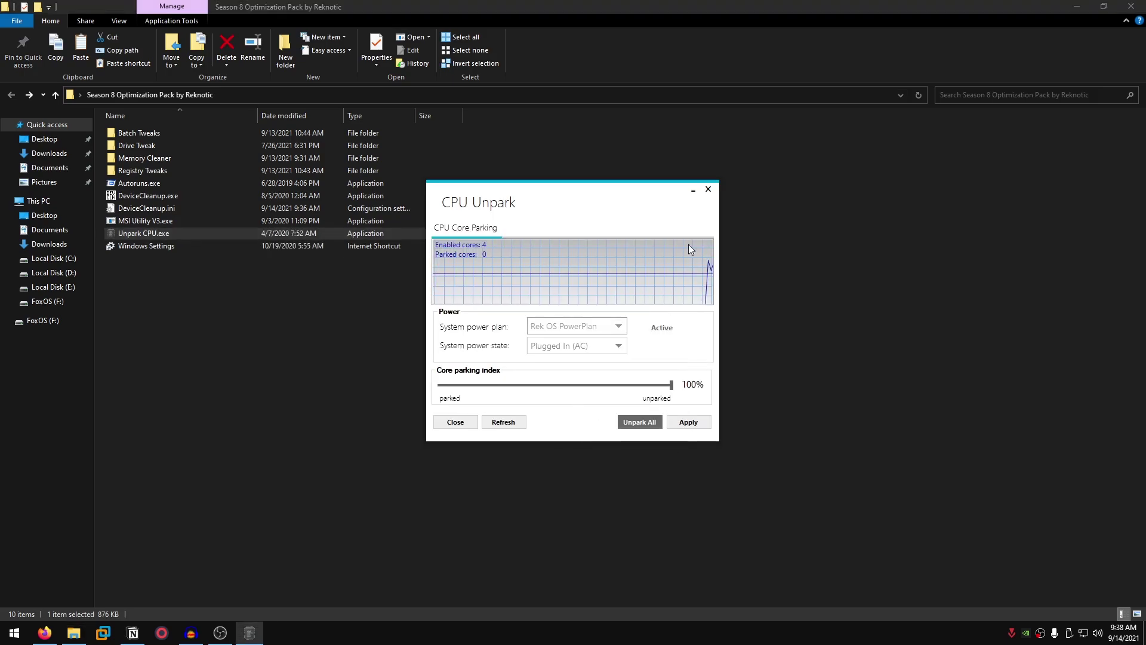
{"action": "left_click", "coordinate": [709, 190]}
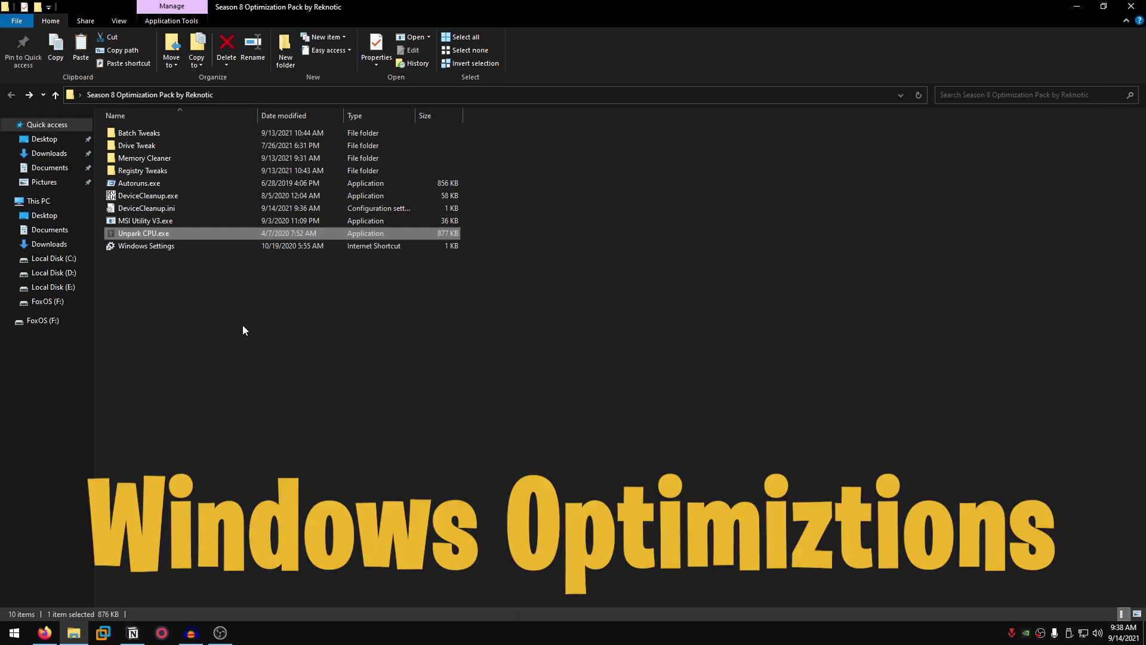
Open the System display settings in Windows Settings and select 100% (Recommended) as the scale for text, apps and other items
{"action": "double_click", "coordinate": [155, 246]}
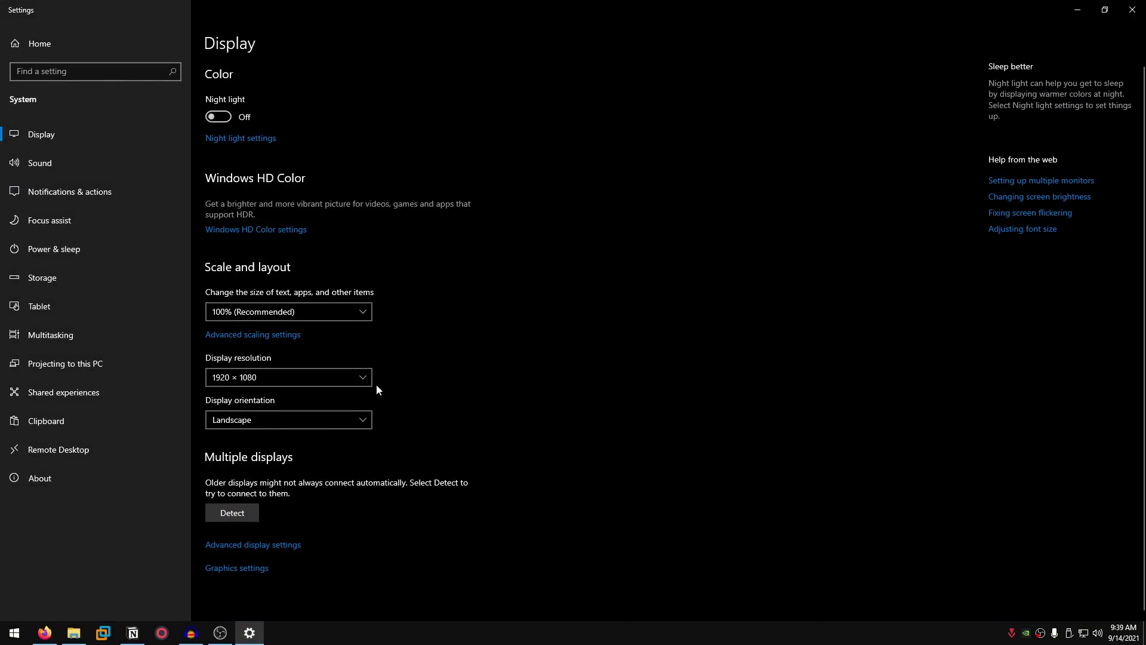
{"action": "left_click", "coordinate": [15, 632]}
{"action": "left_click", "coordinate": [731, 290]}
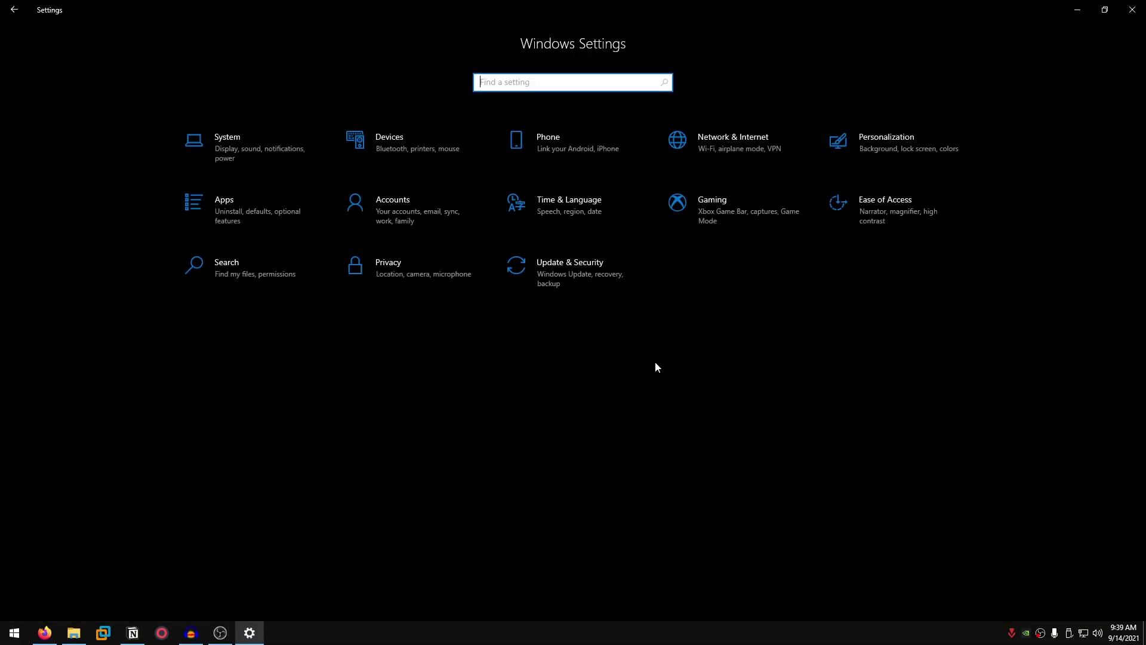
{"action": "left_click", "coordinate": [227, 145]}
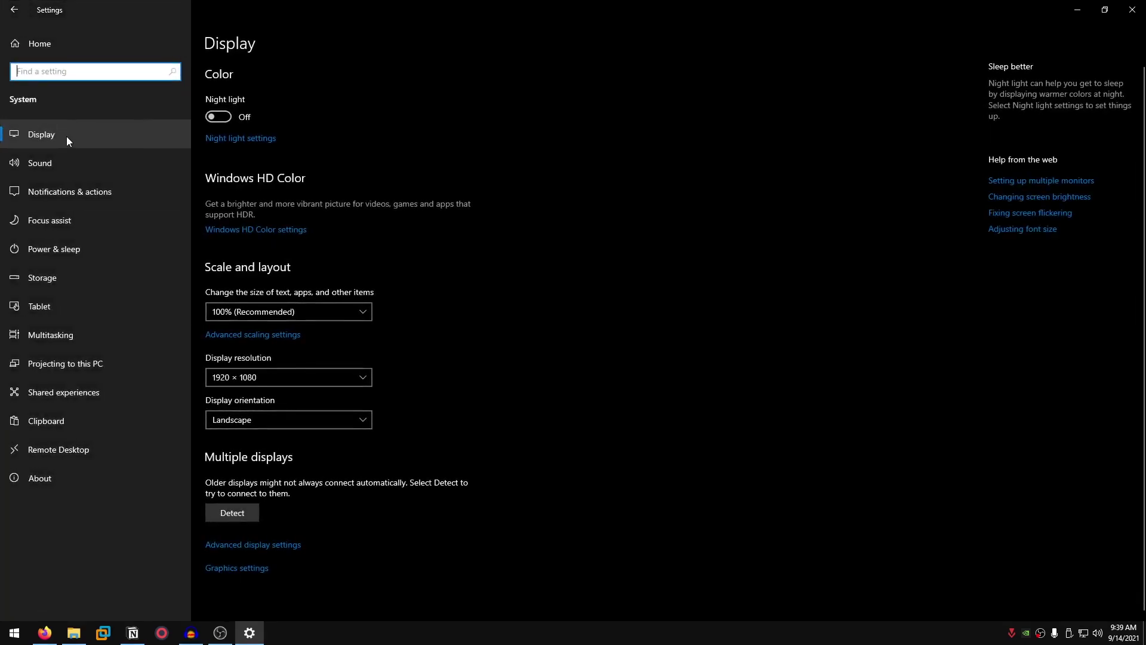
{"action": "left_click", "coordinate": [343, 311]}
{"action": "left_click", "coordinate": [296, 309]}
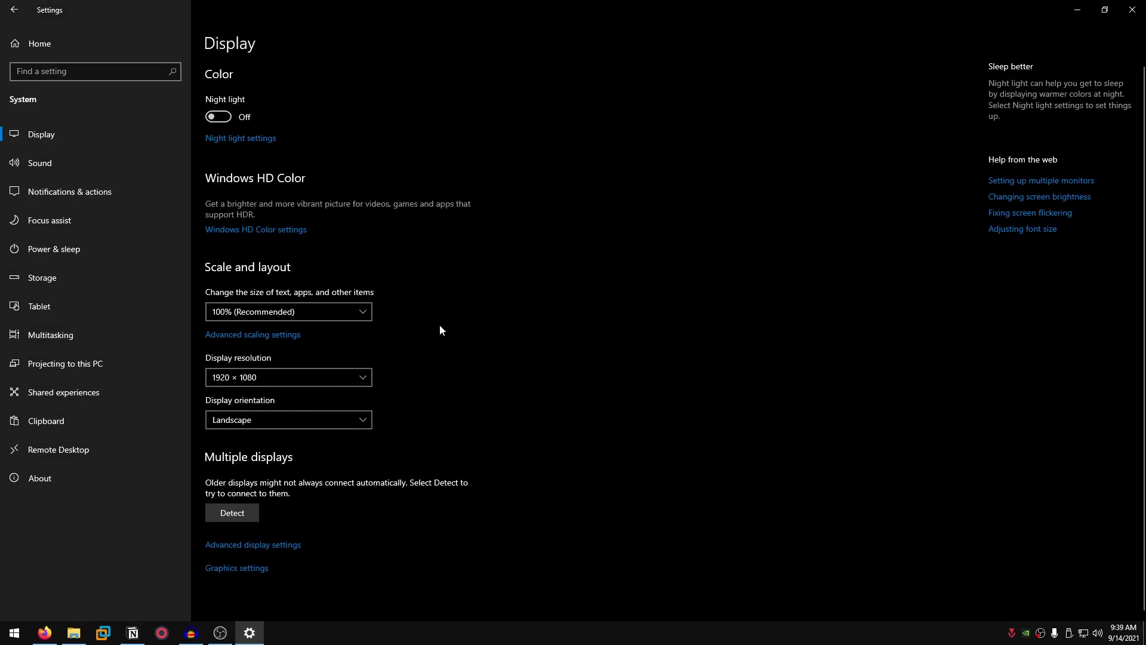
{"action": "left_click", "coordinate": [337, 312]}
{"action": "left_click", "coordinate": [285, 313]}
Disable lock screen notifications, lock screen reminders and VoIP calls, and notification sounds, and turn off notifications from apps and other senders
{"action": "left_click", "coordinate": [70, 190]}
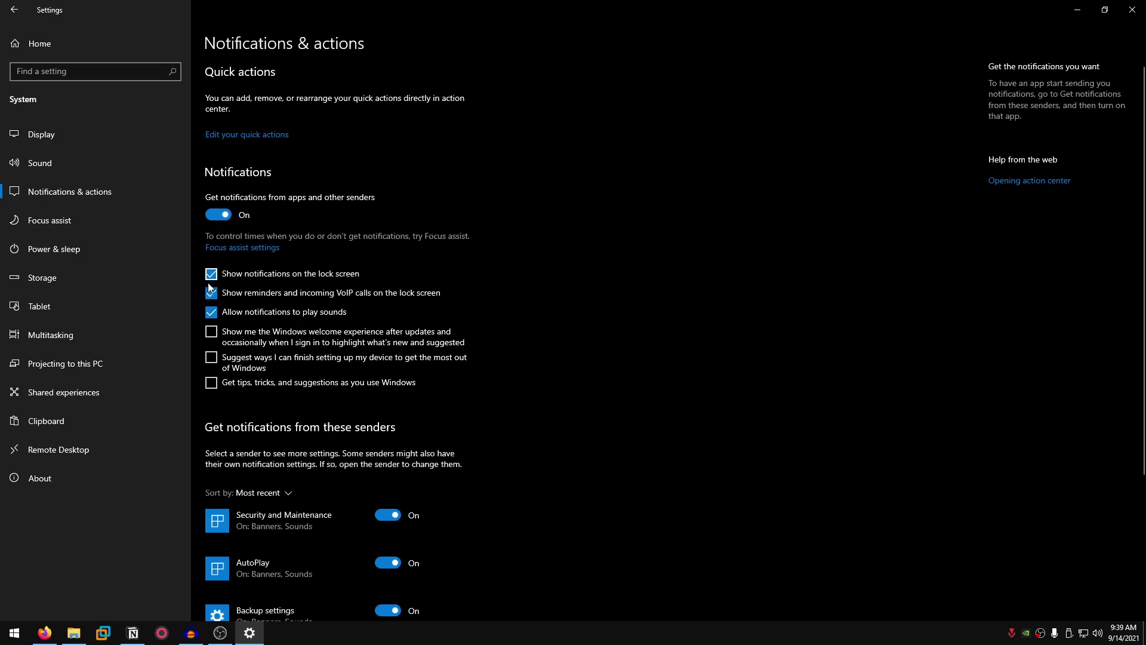
{"action": "left_click", "coordinate": [212, 275]}
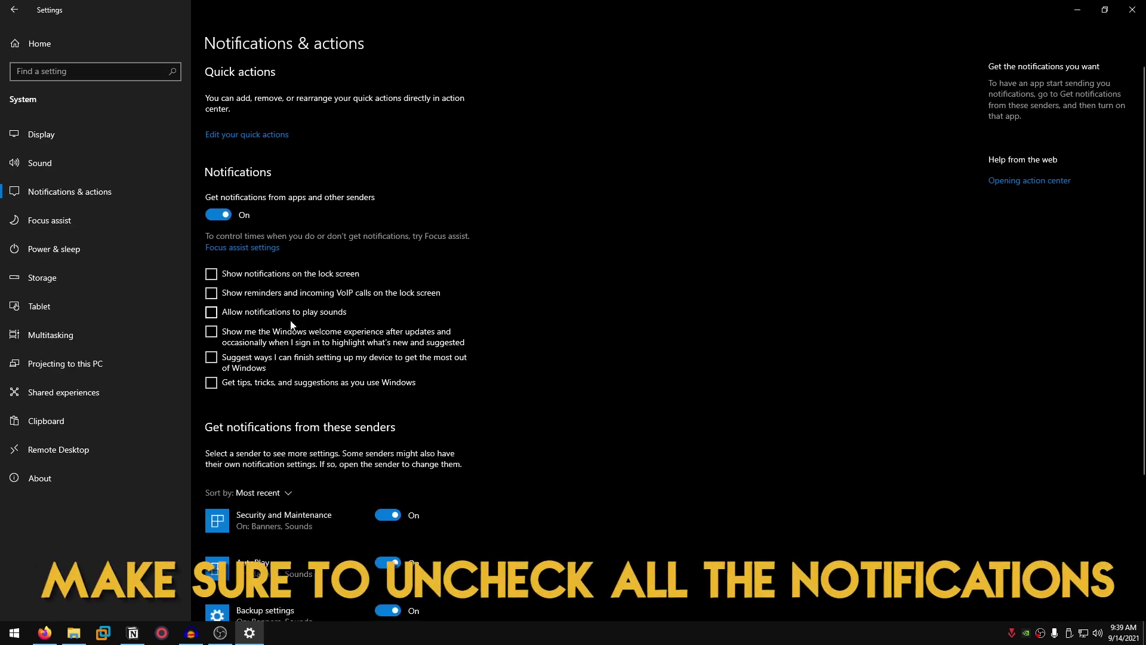
{"action": "left_click", "coordinate": [219, 214]}
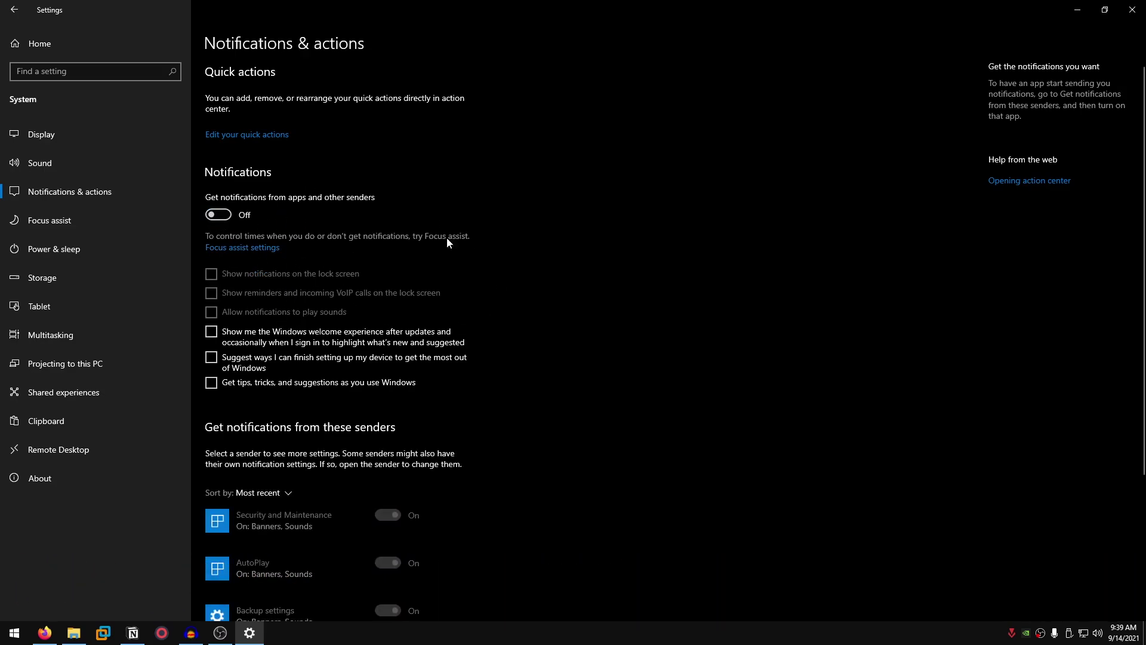
{"action": "scroll", "coordinate": [447, 237], "scroll_direction": "down", "scroll_amount": 3}
{"action": "scroll", "coordinate": [328, 364], "scroll_direction": "up", "scroll_amount": 3}
Review the Focus assist, Storage and Shared experiences system settings, and check the Transparency effects option in the Personalization color settings
{"action": "left_click", "coordinate": [95, 225]}
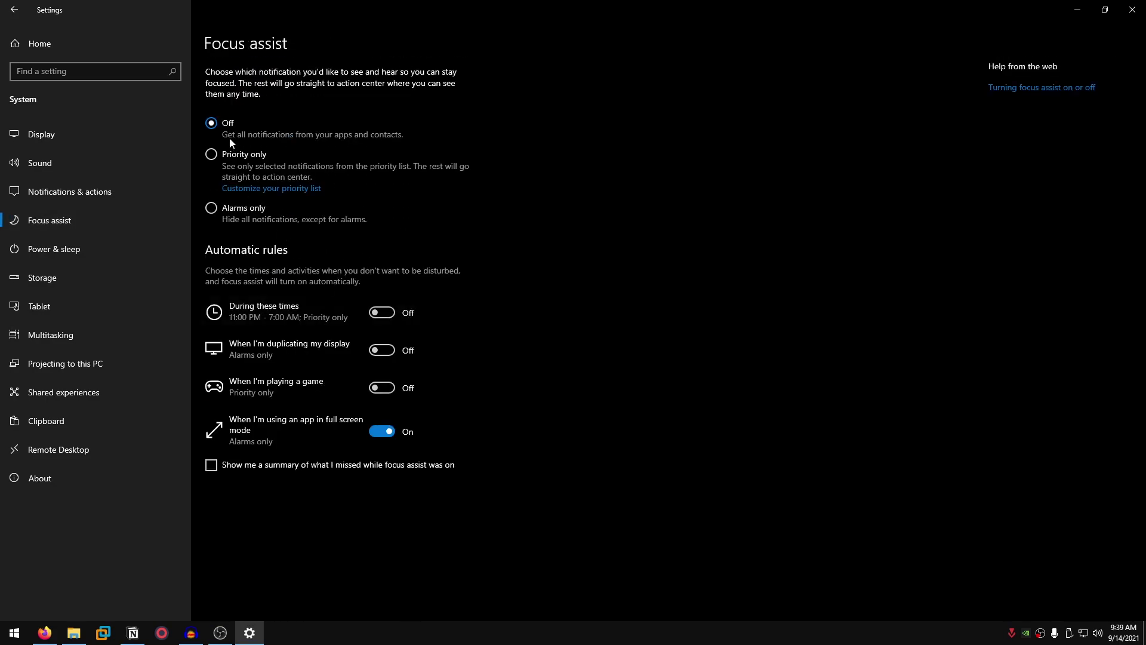
{"action": "left_click", "coordinate": [95, 278]}
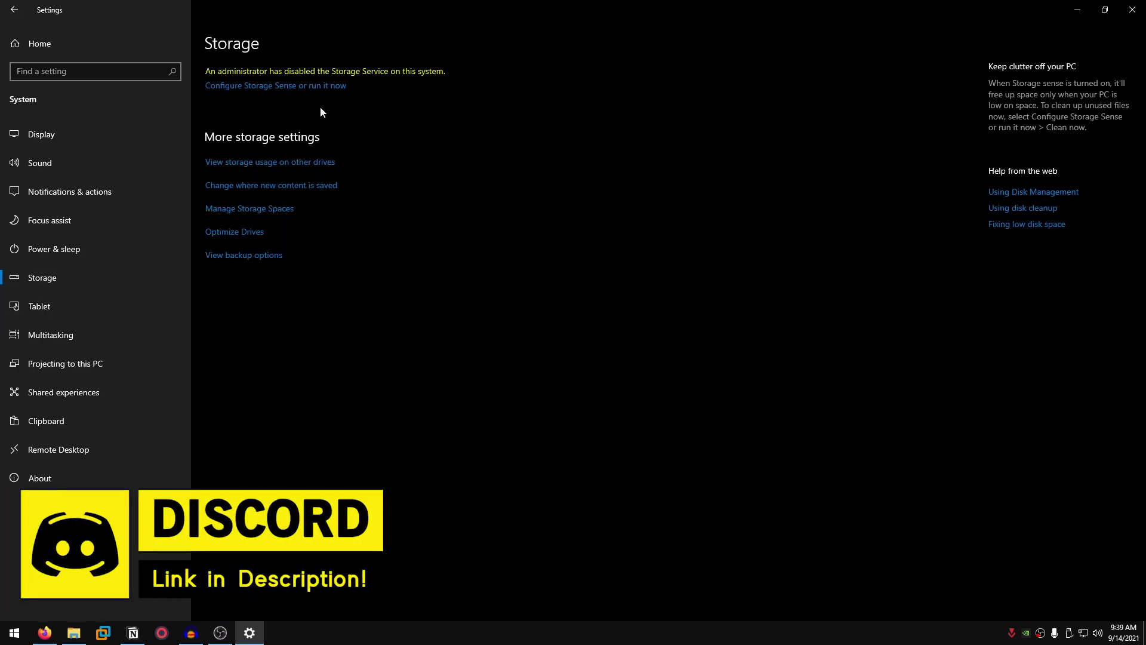
{"action": "left_click", "coordinate": [119, 391]}
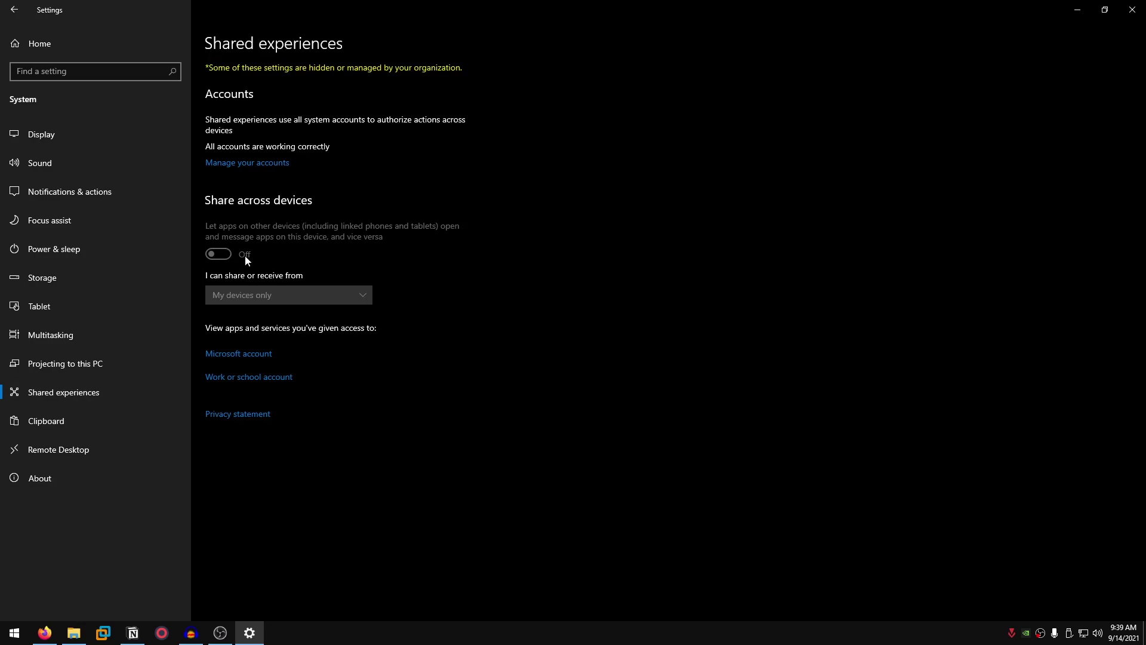
{"action": "left_click", "coordinate": [53, 40]}
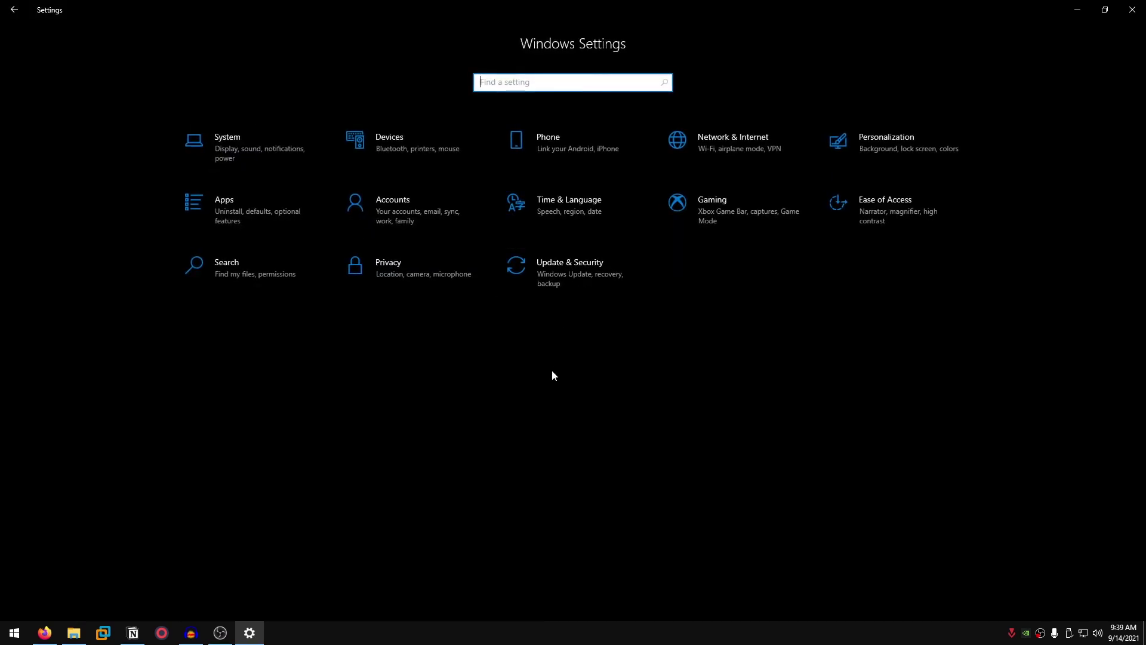
{"action": "left_click", "coordinate": [896, 143]}
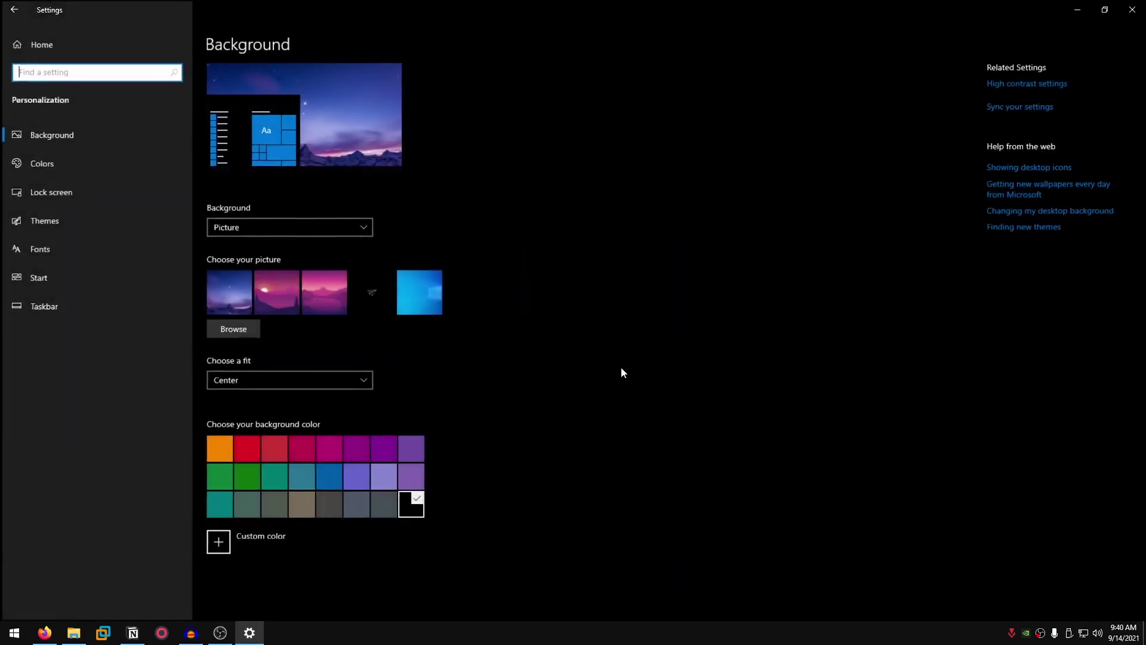
{"action": "left_click", "coordinate": [69, 166]}
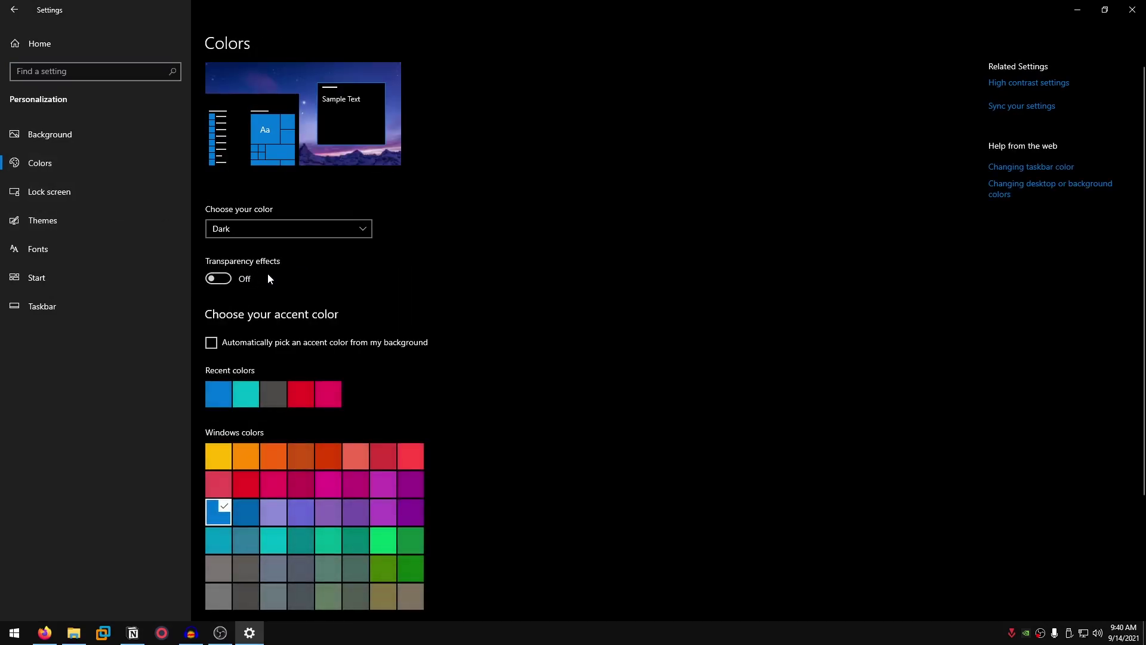
Examine the Apps & features page, the Xbox Game Bar options and the Game Mode setting
{"action": "left_click", "coordinate": [80, 38]}
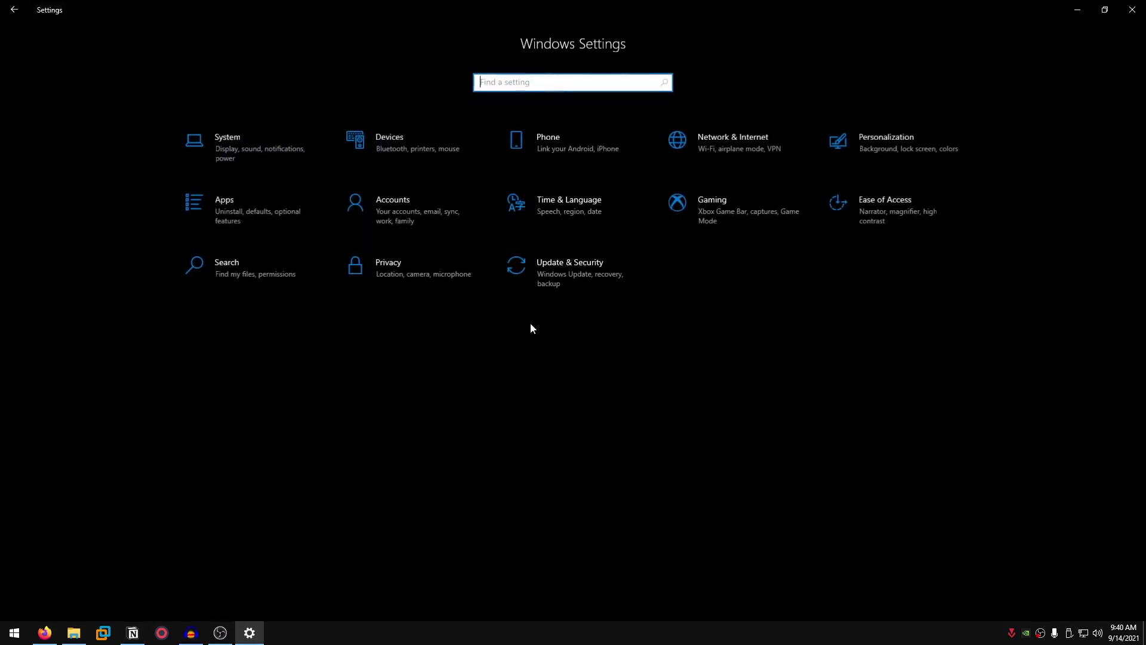
{"action": "left_click", "coordinate": [244, 227]}
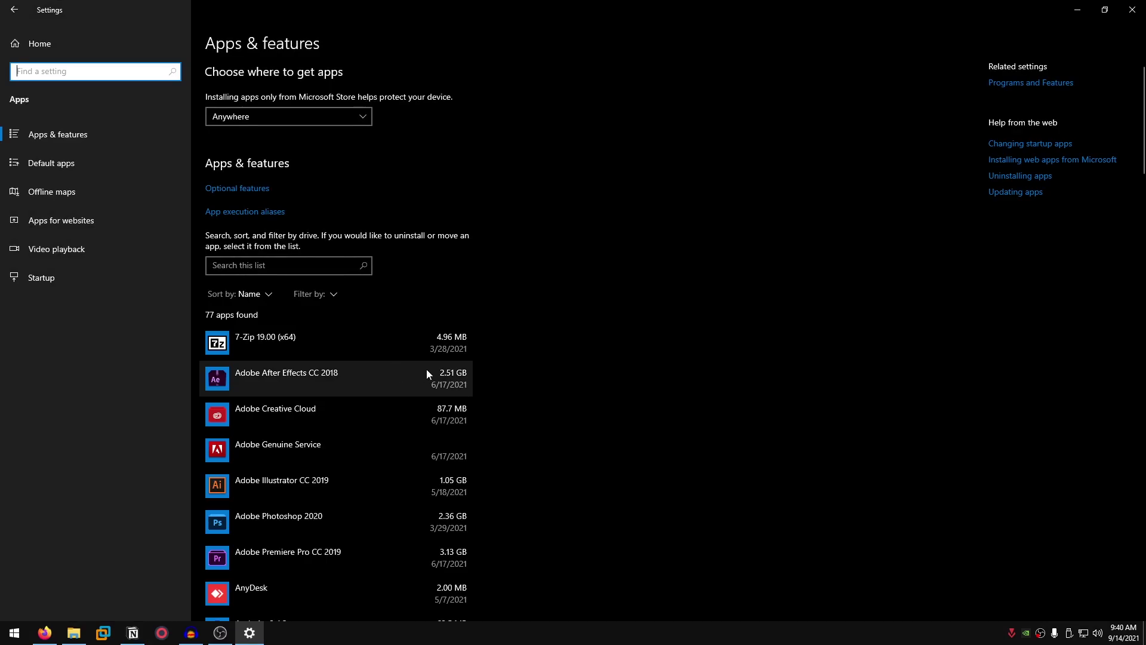
{"action": "key", "text": "alt+Left"}
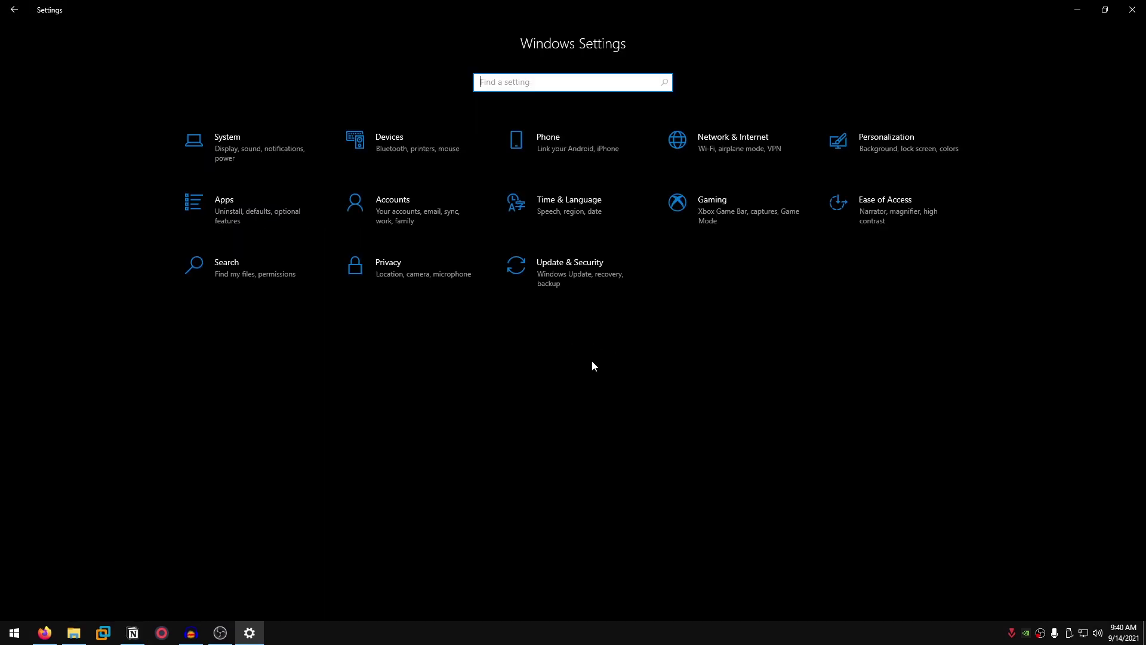
{"action": "left_click", "coordinate": [723, 214]}
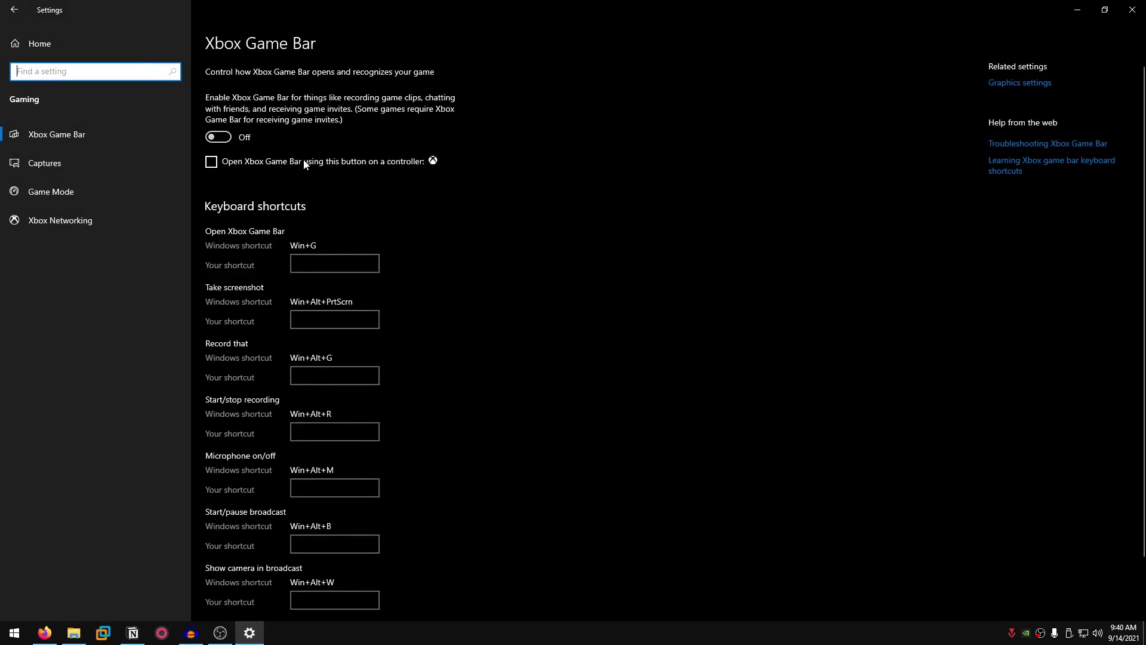
{"action": "left_click", "coordinate": [73, 195]}
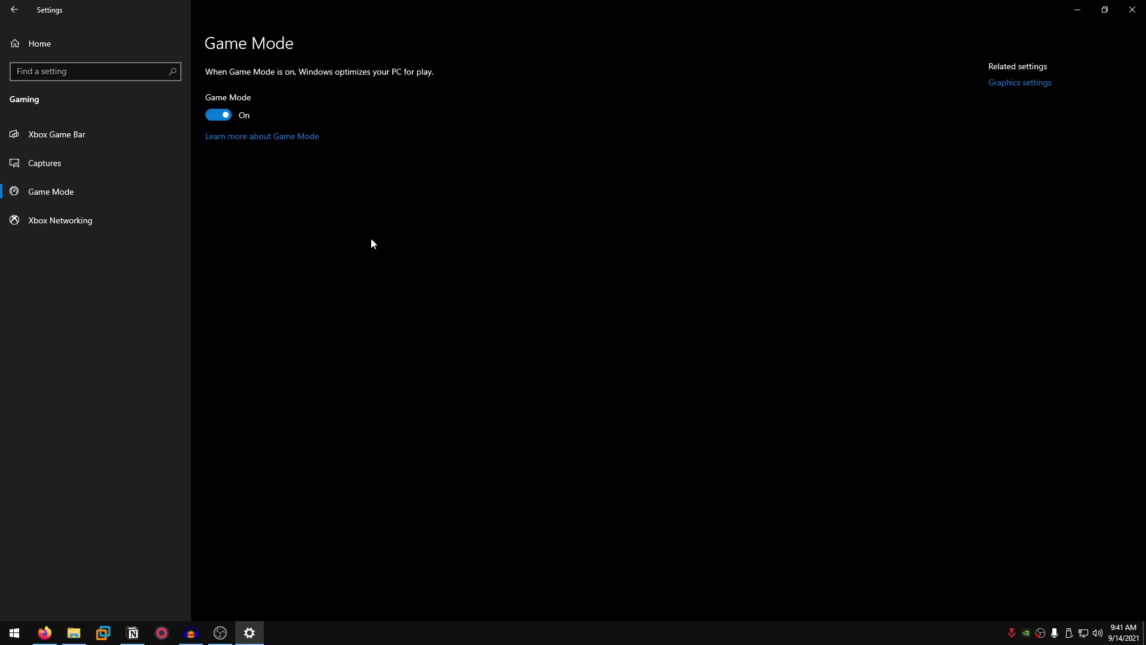
Examine the General, Speech, and Inking & typing personalization options in the Privacy settings
{"action": "left_click", "coordinate": [36, 40]}
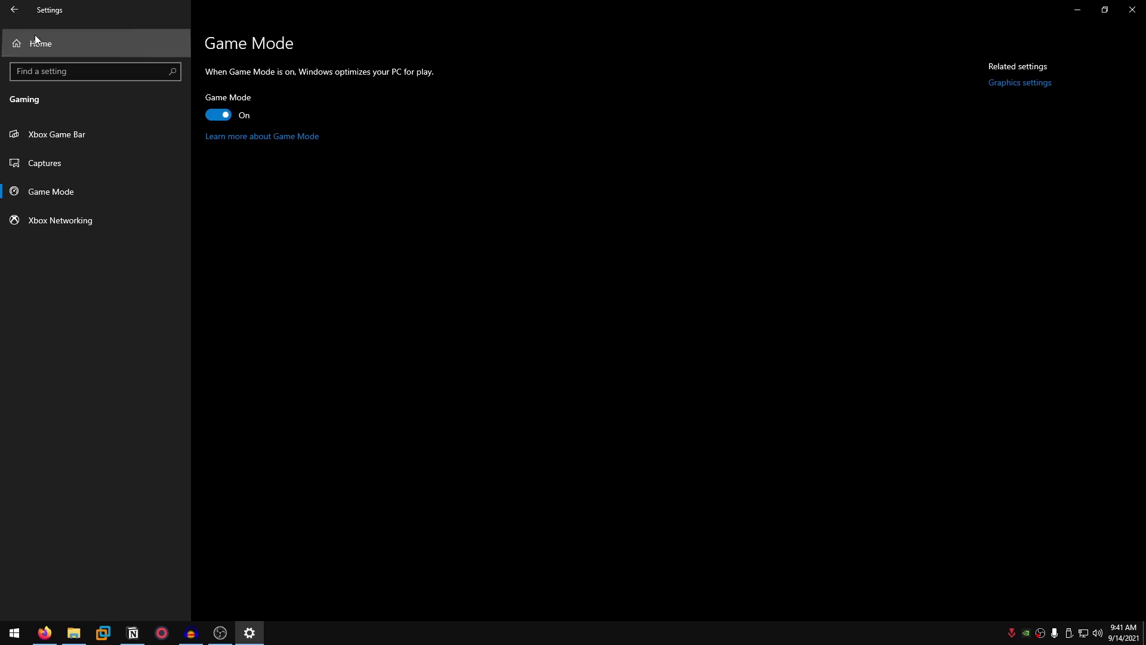
{"action": "left_click", "coordinate": [414, 272]}
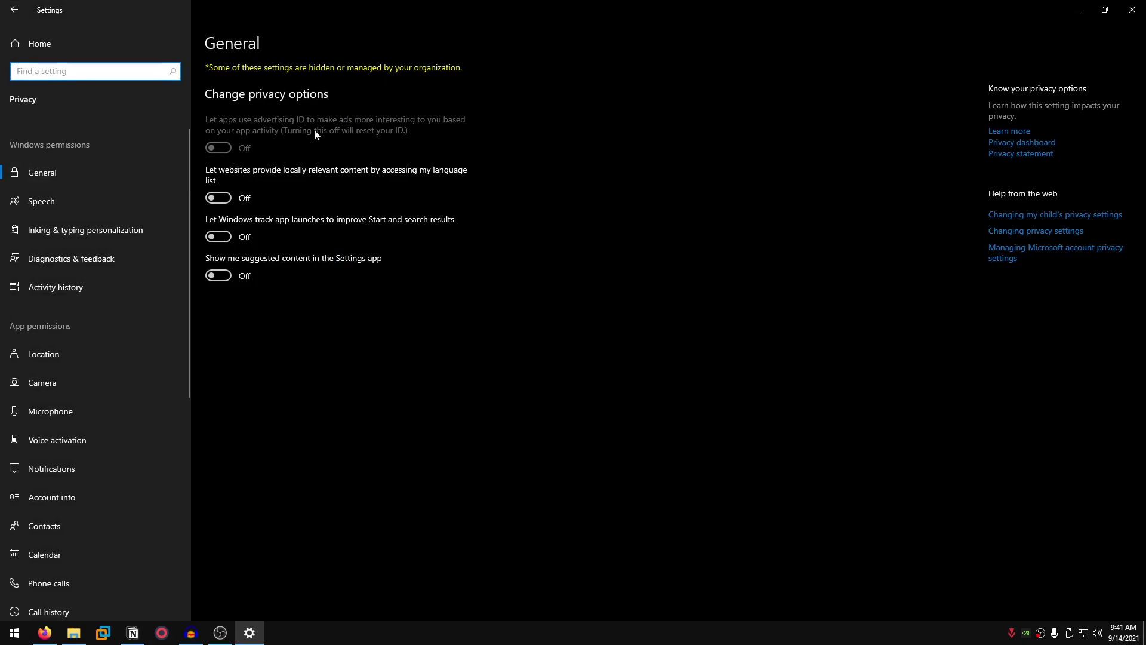
{"action": "left_click", "coordinate": [102, 207]}
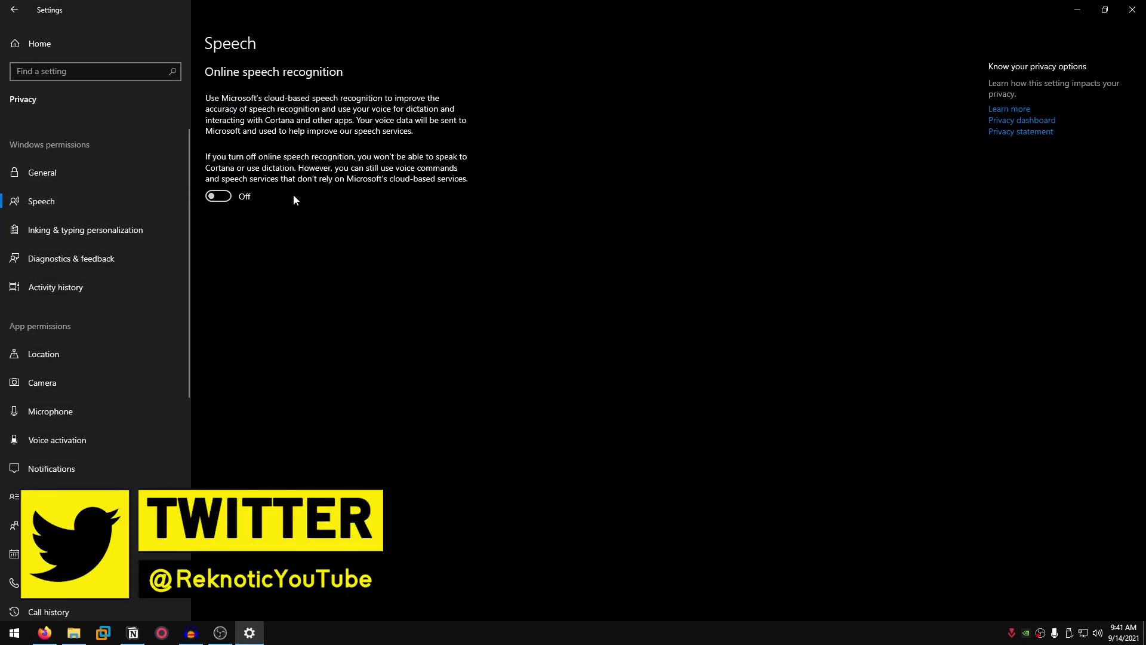
{"action": "left_click", "coordinate": [110, 224]}
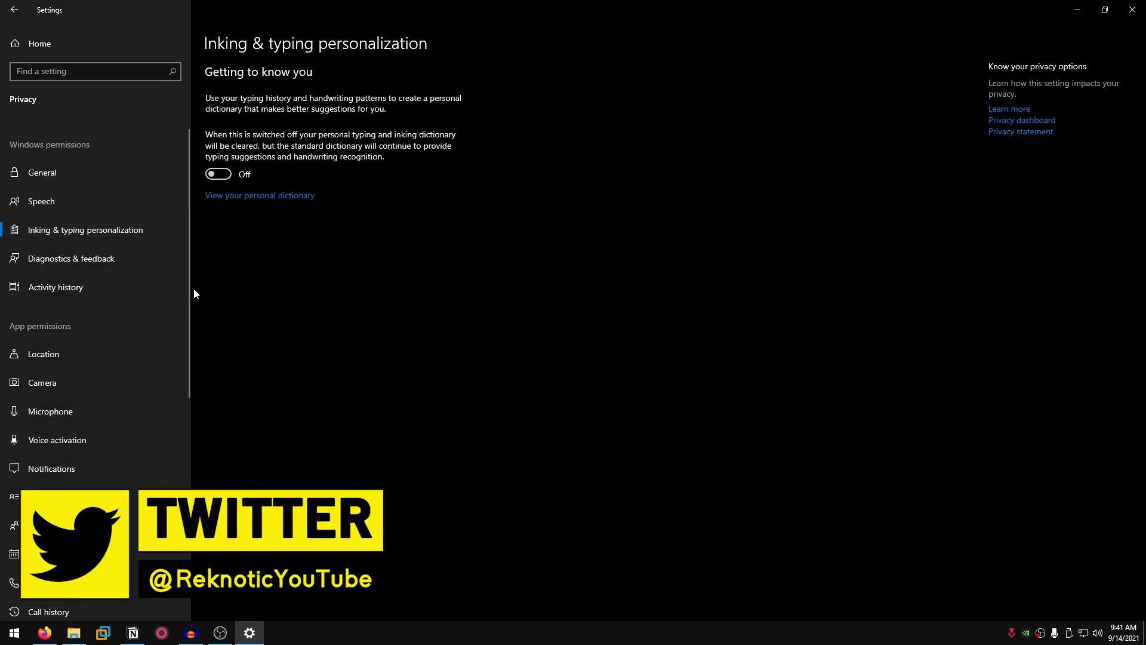
In Diagnostics & feedback, set the feedback frequency to Never and delete the diagnostic data Microsoft has collected about this device
{"action": "left_click", "coordinate": [110, 261]}
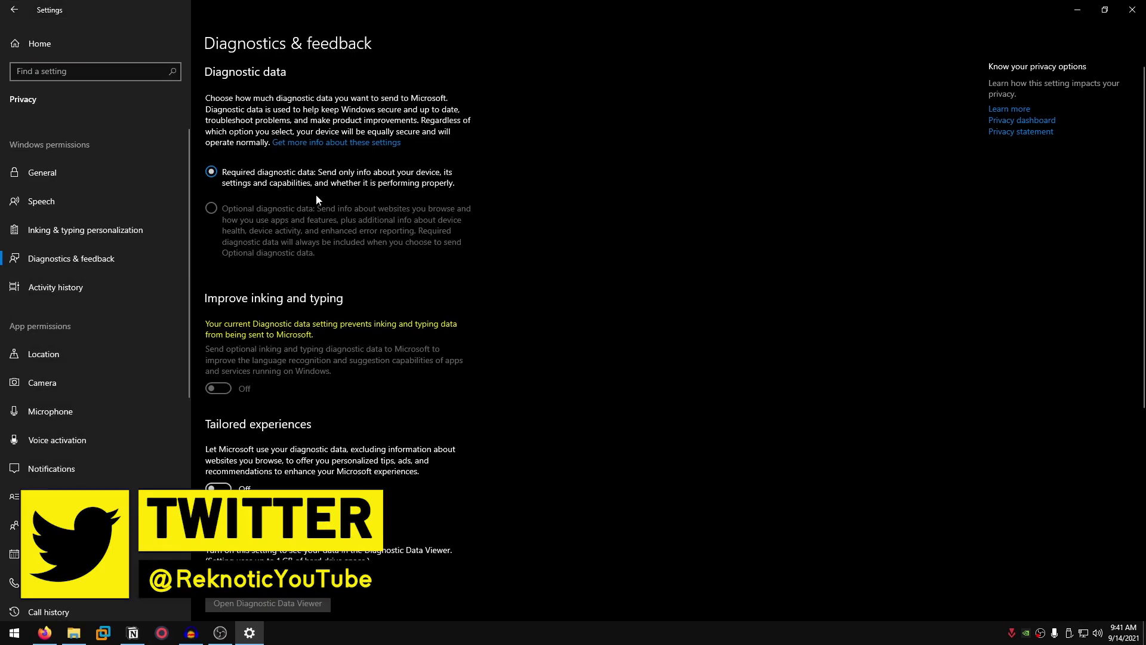
{"action": "scroll", "coordinate": [316, 194], "scroll_direction": "down", "scroll_amount": 5}
{"action": "left_click", "coordinate": [355, 503]}
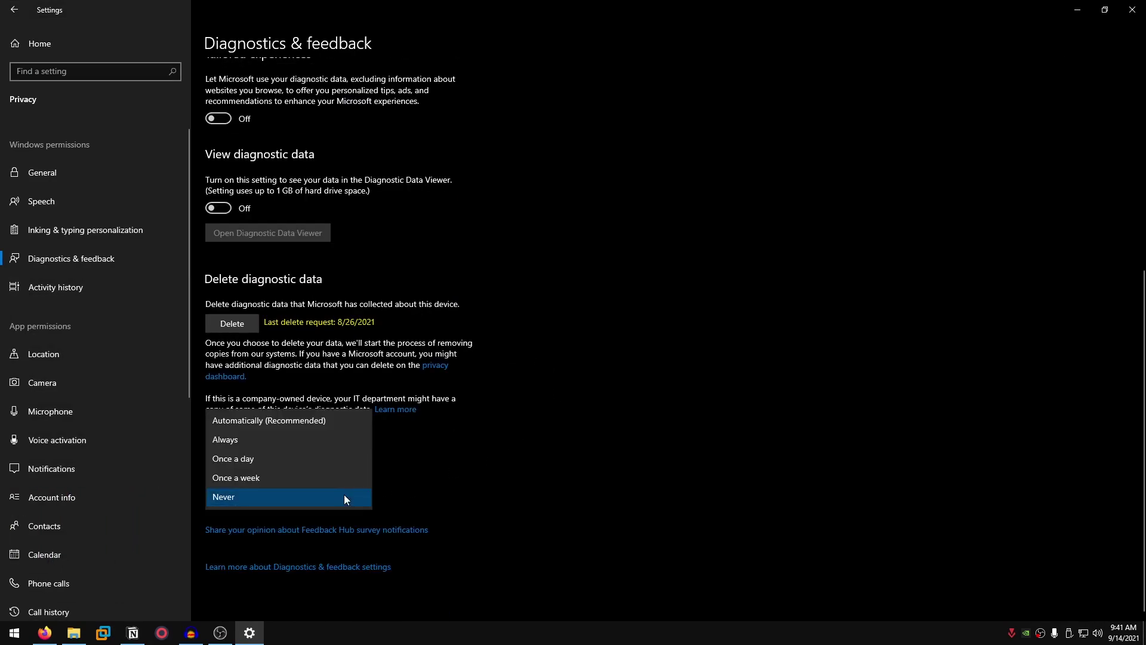
{"action": "left_click", "coordinate": [344, 495]}
{"action": "left_click", "coordinate": [242, 325]}
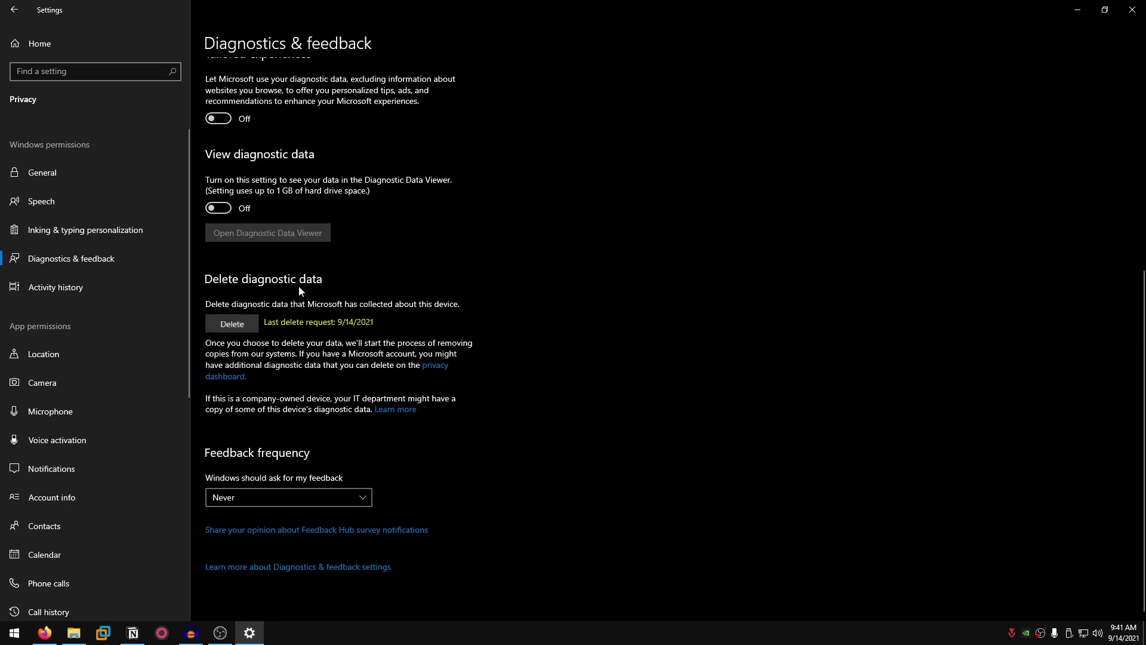
Check the Location, Camera and Microphone permissions, and turn off voice activation for apps
{"action": "scroll", "coordinate": [63, 356], "scroll_direction": "down", "scroll_amount": 1}
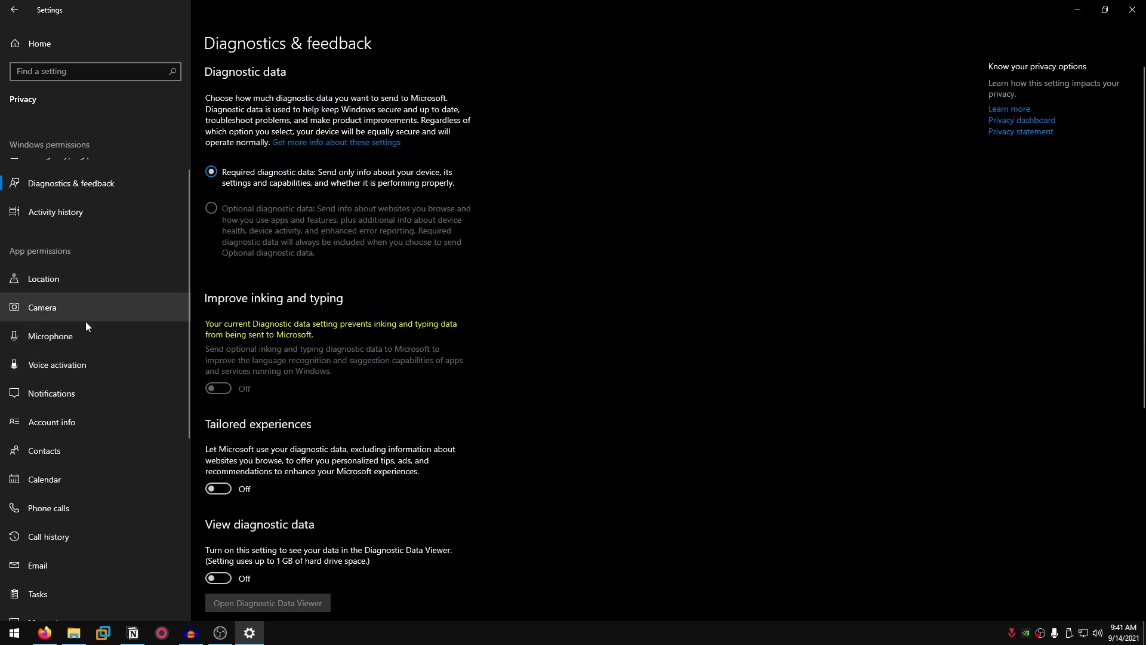
{"action": "left_click", "coordinate": [80, 289]}
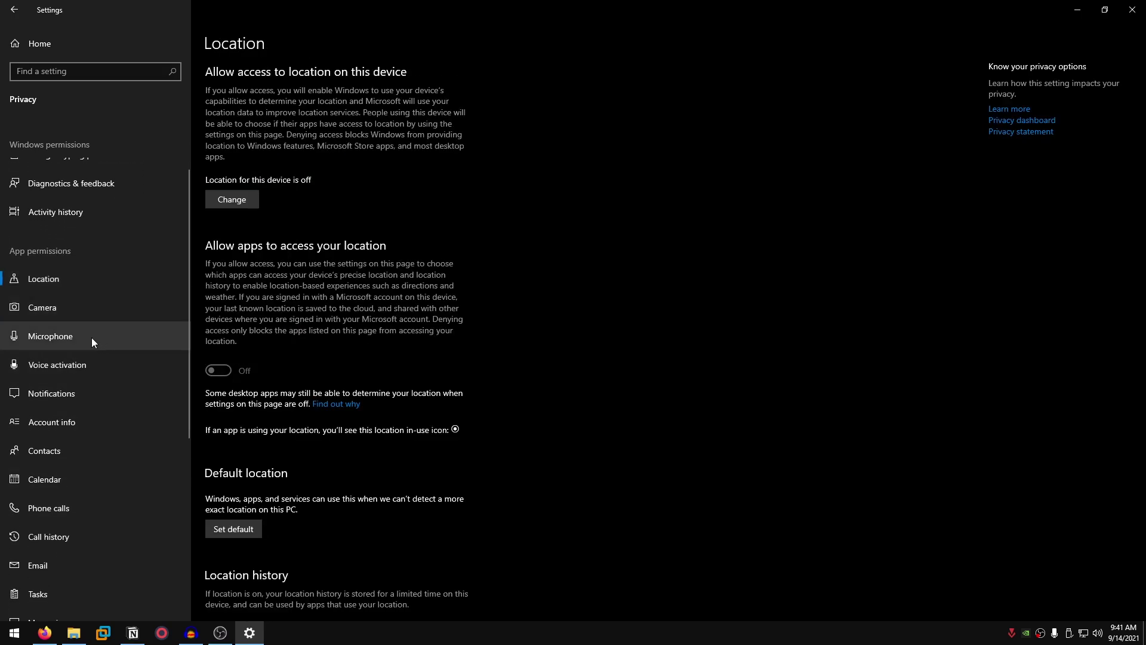
{"action": "left_click", "coordinate": [71, 305]}
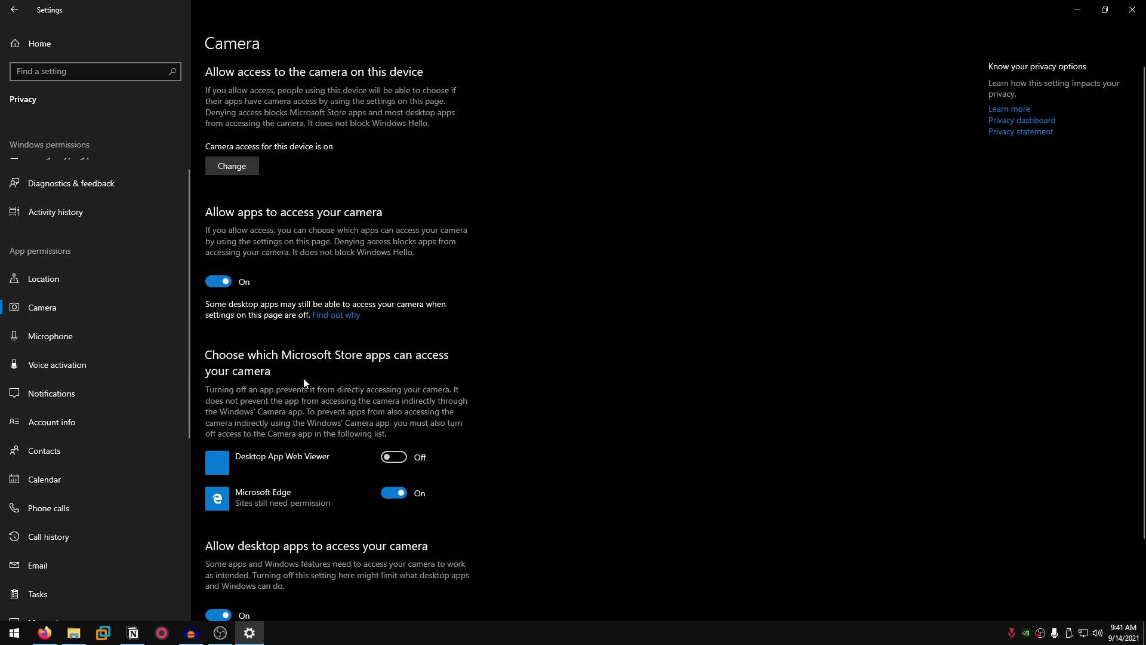
{"action": "left_click", "coordinate": [80, 342]}
{"action": "left_click", "coordinate": [91, 368]}
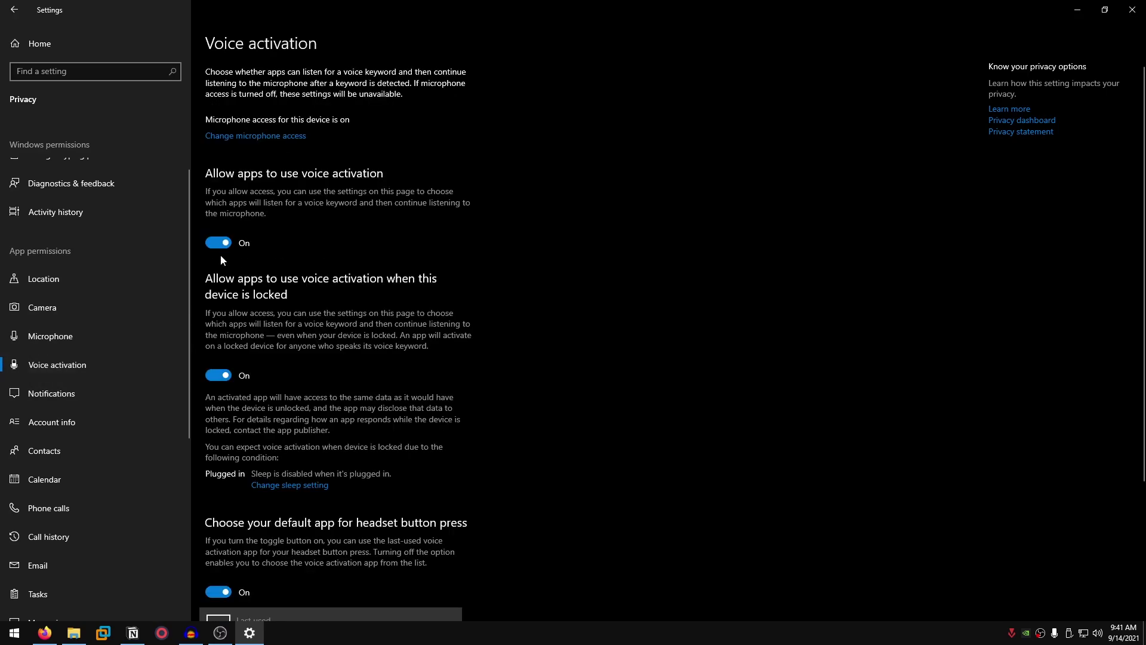
{"action": "left_click", "coordinate": [219, 245]}
{"action": "scroll", "coordinate": [372, 450], "scroll_direction": "down", "scroll_amount": 3}
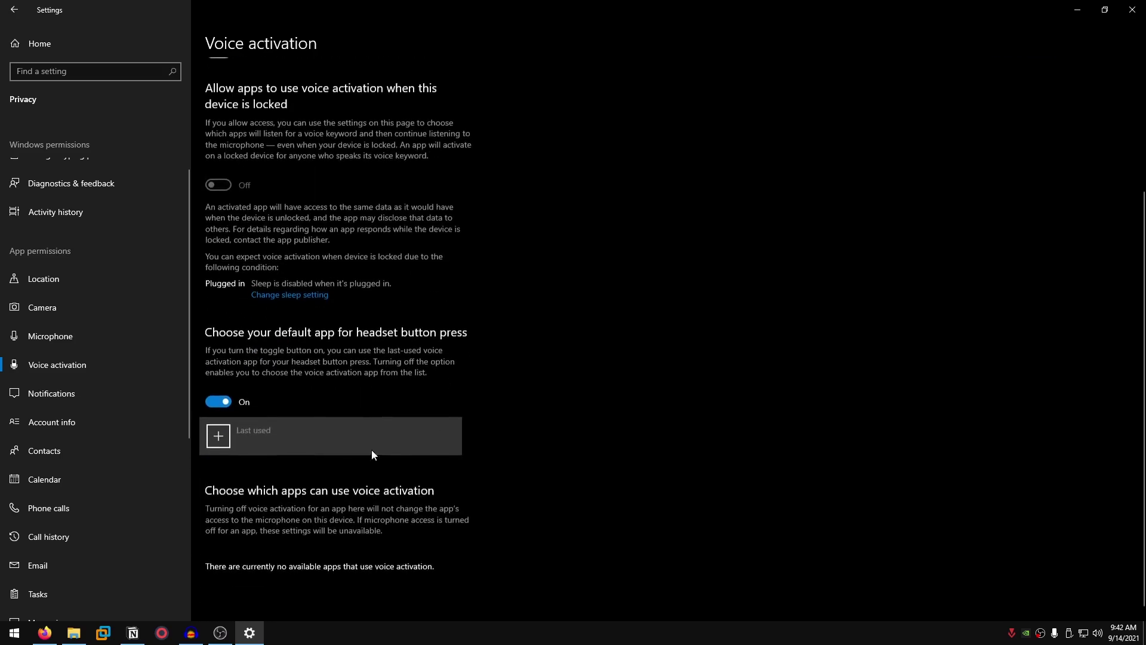
Review the app permissions from Notifications and Account info through Calendar, Email, Tasks and Radios to Other devices
{"action": "left_click", "coordinate": [57, 394]}
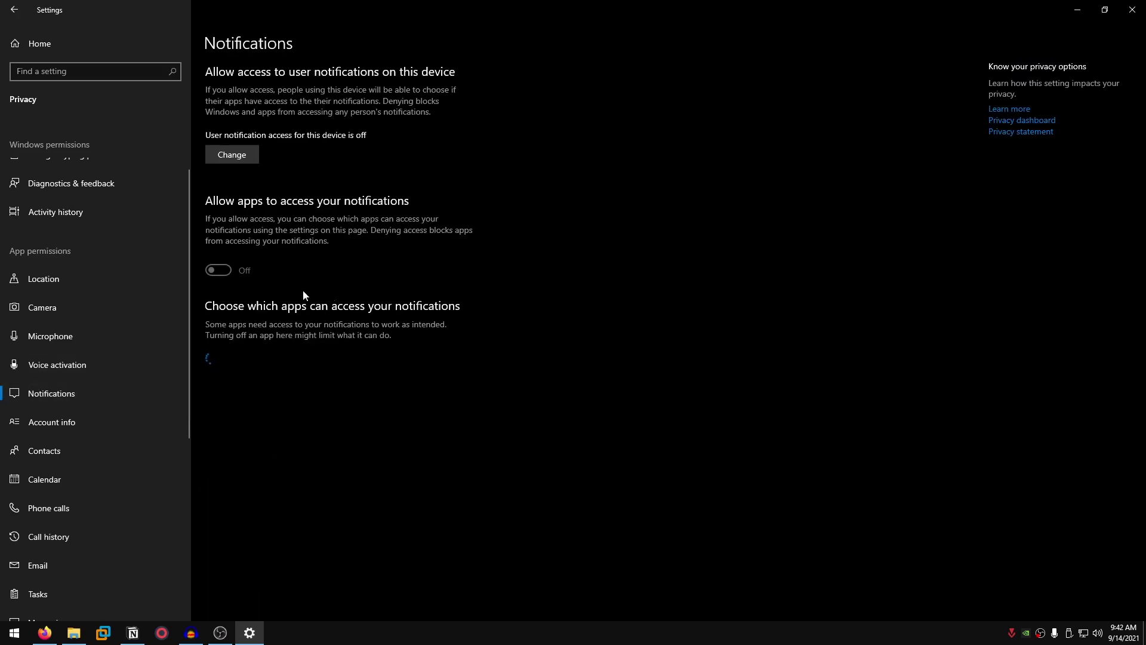
{"action": "left_click", "coordinate": [73, 421]}
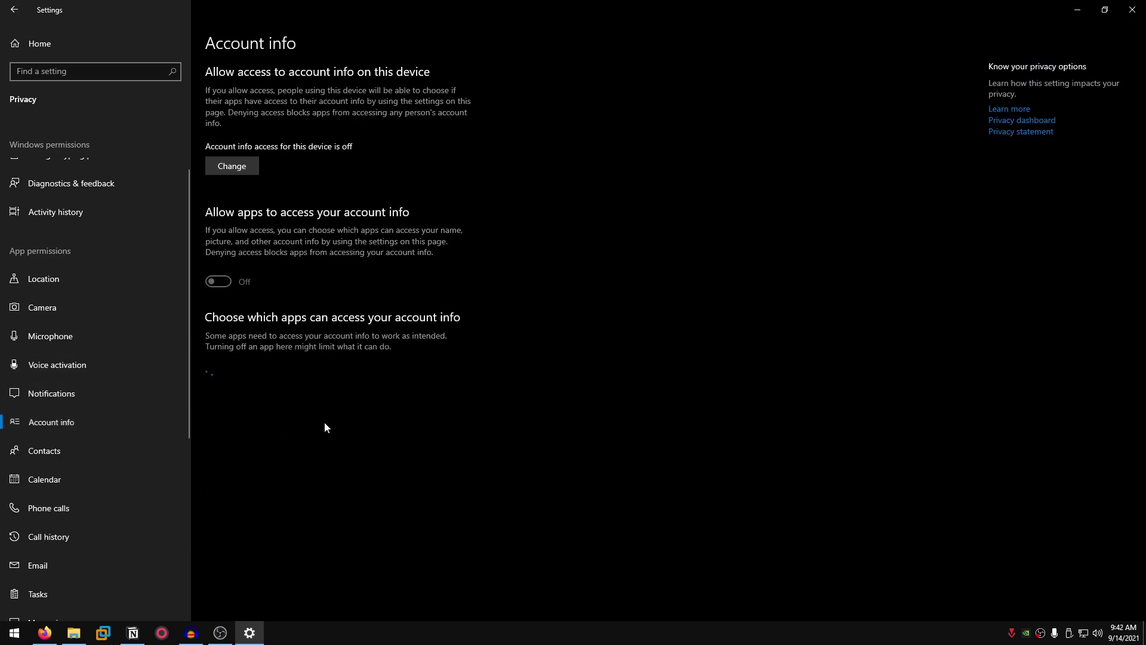
{"action": "left_click", "coordinate": [77, 449]}
{"action": "scroll", "coordinate": [89, 418], "scroll_direction": "down", "scroll_amount": 3}
{"action": "left_click", "coordinate": [56, 330]}
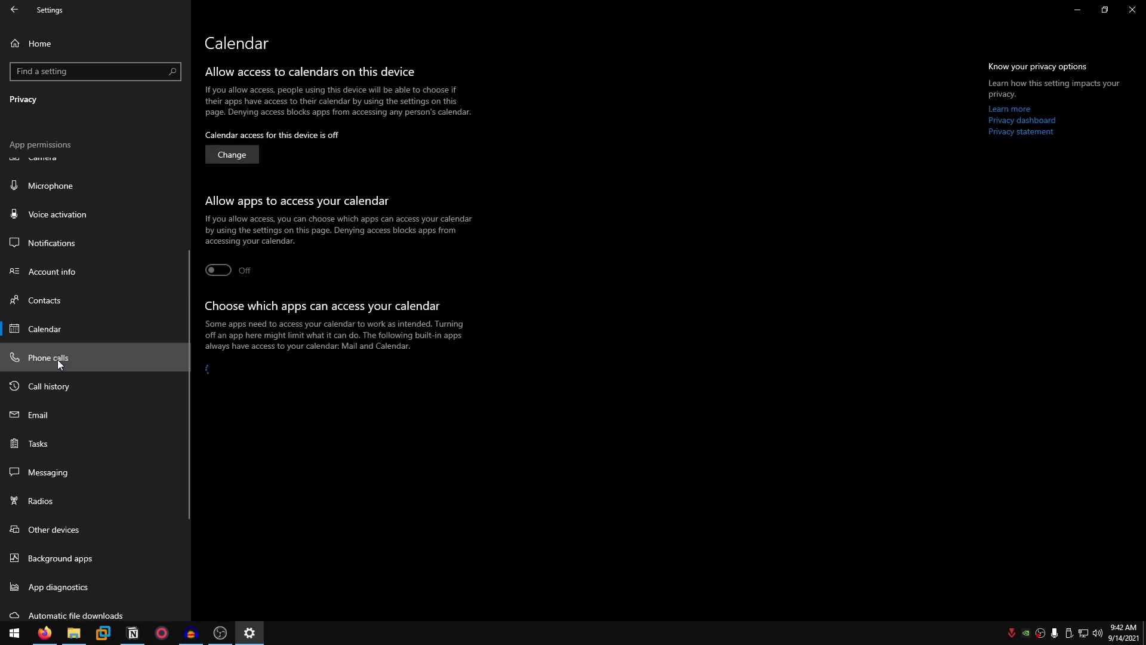
{"action": "left_click", "coordinate": [58, 359]}
{"action": "left_click", "coordinate": [59, 394]}
{"action": "left_click", "coordinate": [52, 418]}
{"action": "left_click", "coordinate": [49, 445]}
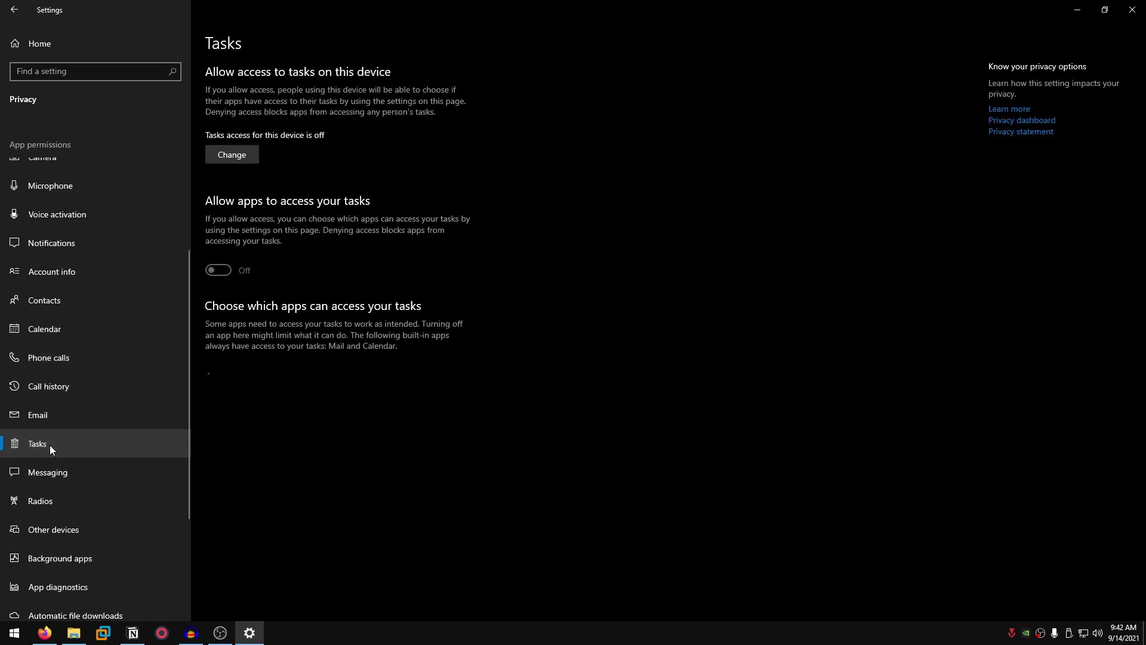
{"action": "left_click", "coordinate": [76, 500]}
{"action": "left_click", "coordinate": [71, 530]}
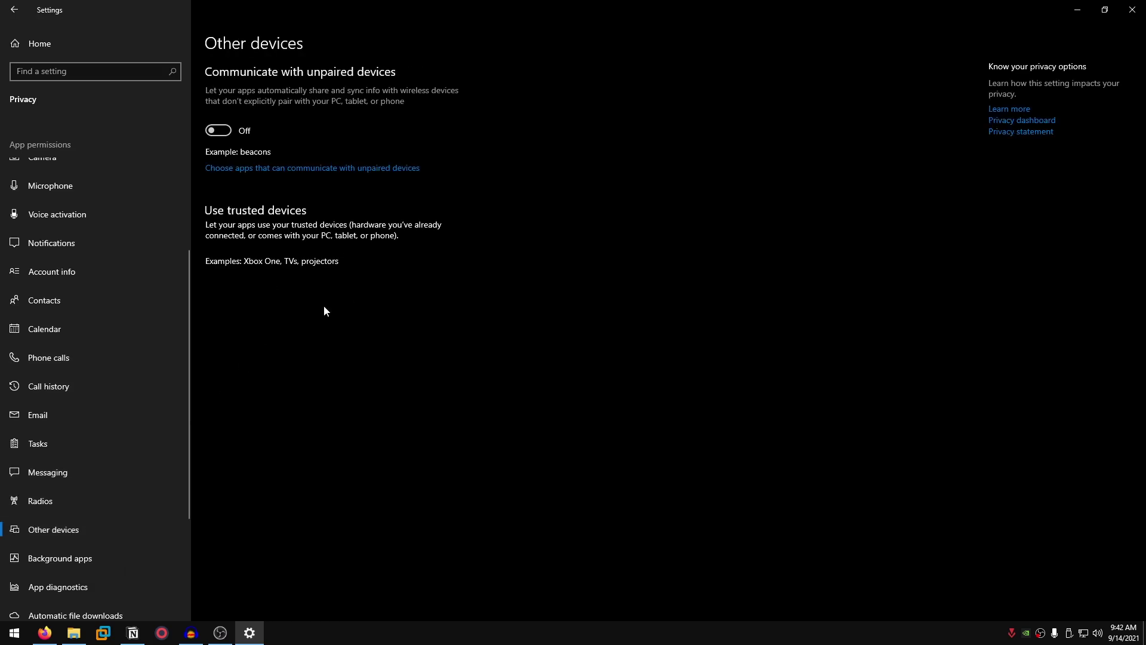
Check the Background apps, App diagnostics, Automatic file downloads and Documents library permissions
{"action": "left_click", "coordinate": [63, 561]}
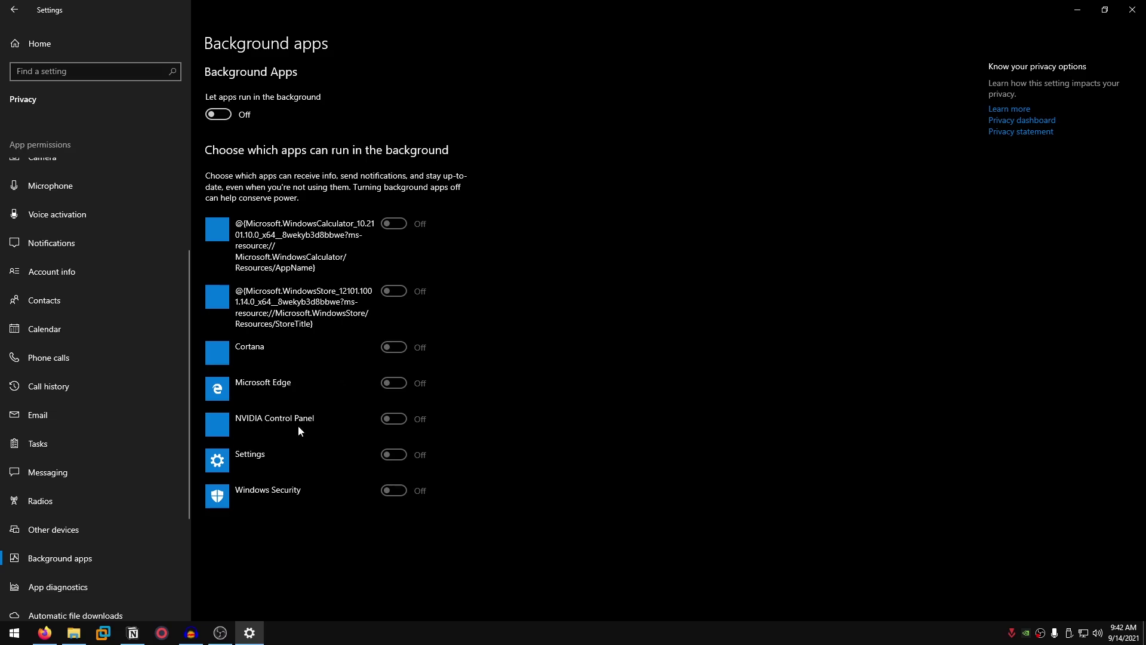
{"action": "scroll", "coordinate": [84, 442], "scroll_direction": "down", "scroll_amount": 3}
{"action": "left_click", "coordinate": [84, 440]}
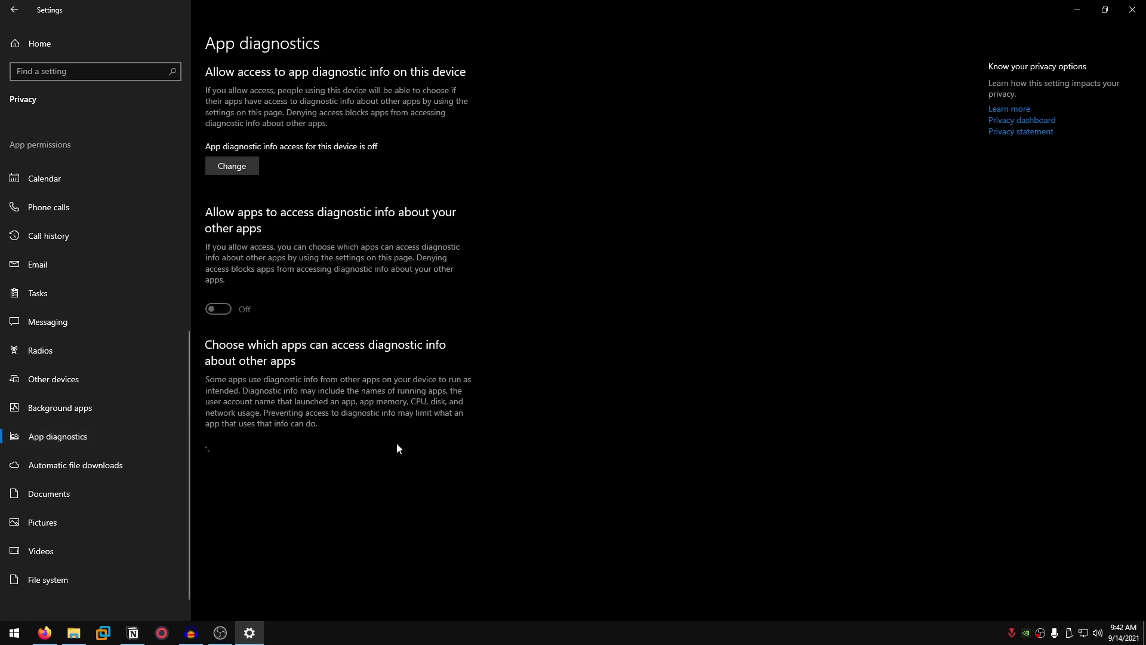
{"action": "left_click", "coordinate": [251, 167]}
{"action": "left_click", "coordinate": [75, 465]}
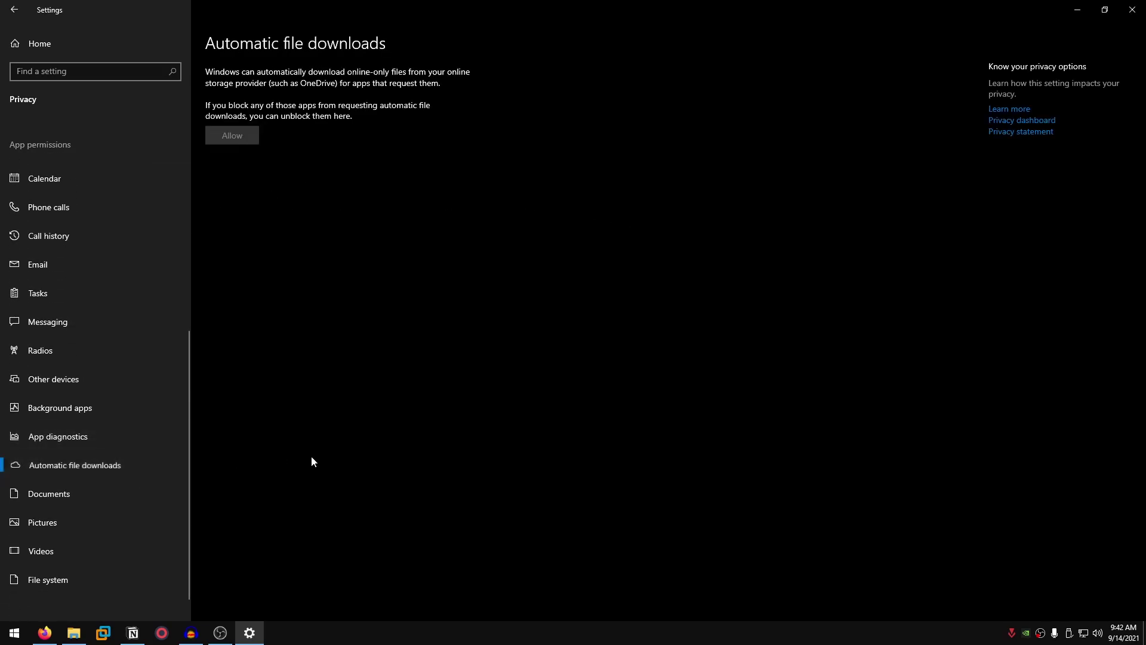
{"action": "left_click", "coordinate": [90, 495]}
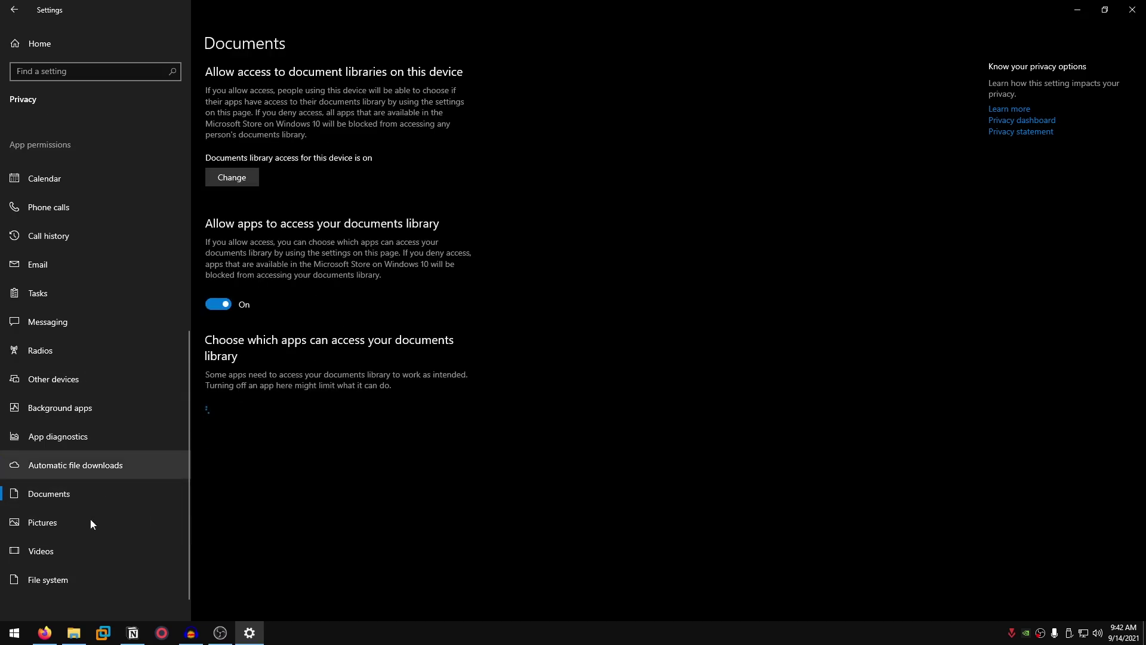
Check Delivery Optimization under Update & Security and open its advanced options to review the download and upload bandwidth limits
{"action": "left_click", "coordinate": [54, 44]}
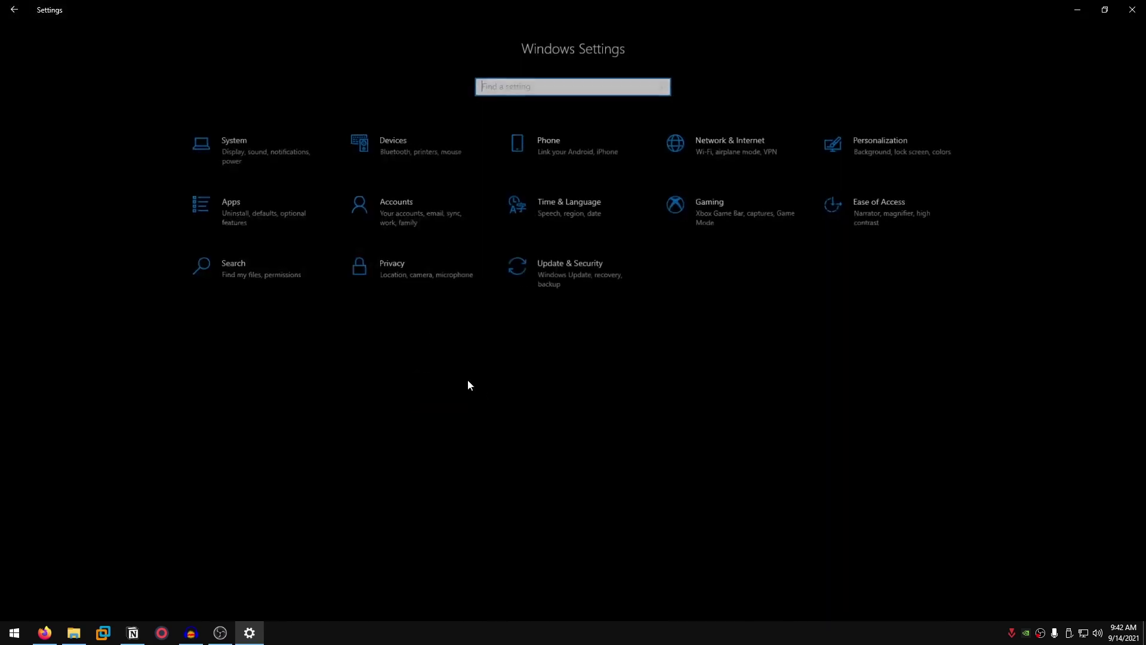
{"action": "left_click", "coordinate": [584, 267]}
{"action": "left_click", "coordinate": [143, 163]}
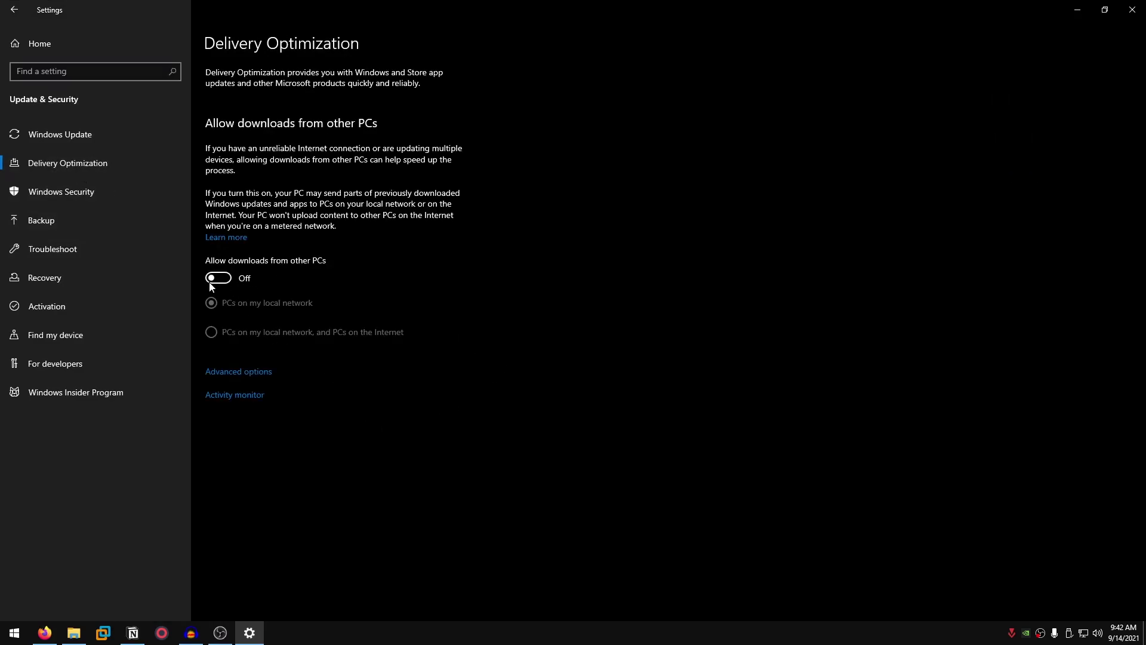
{"action": "left_click", "coordinate": [239, 372]}
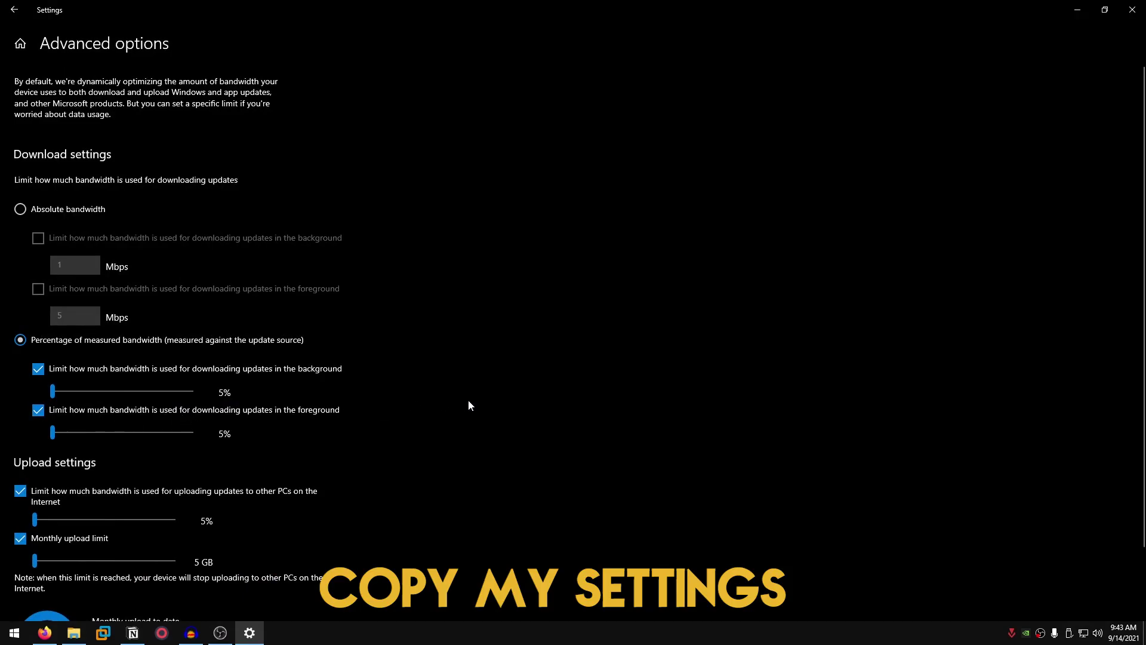
Finish reviewing the Delivery Optimization upload limits, then close Windows Settings and the Season 8 Optimization Pack folder
{"action": "scroll", "coordinate": [469, 399], "scroll_direction": "down", "scroll_amount": 3}
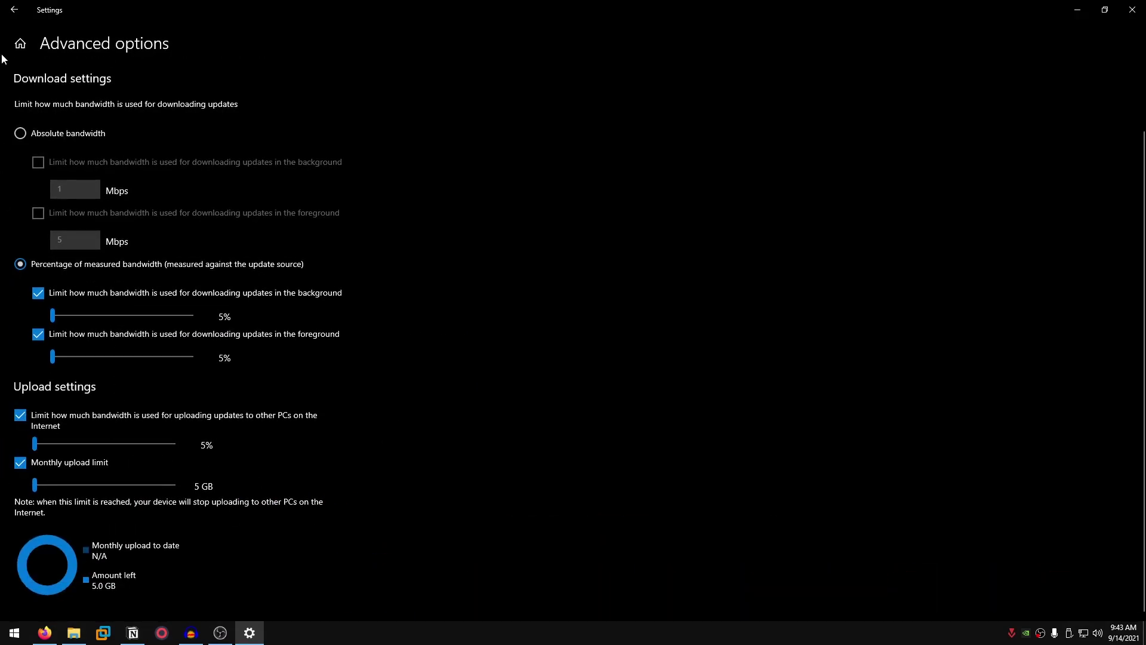
{"action": "left_click", "coordinate": [14, 9]}
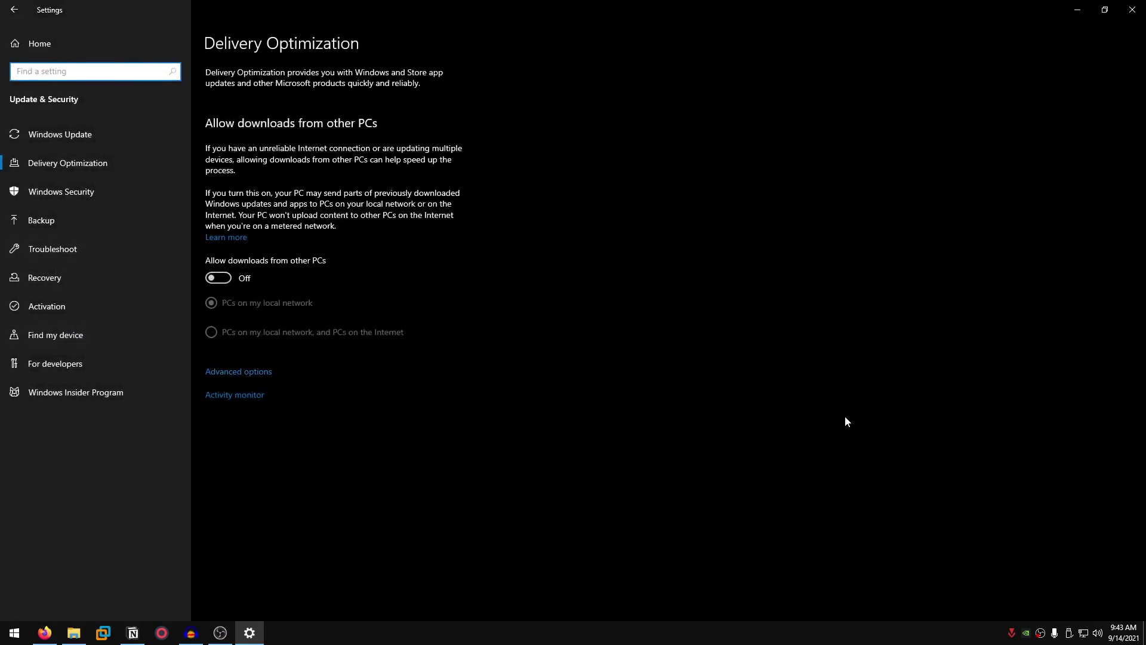
{"action": "left_click", "coordinate": [1133, 10]}
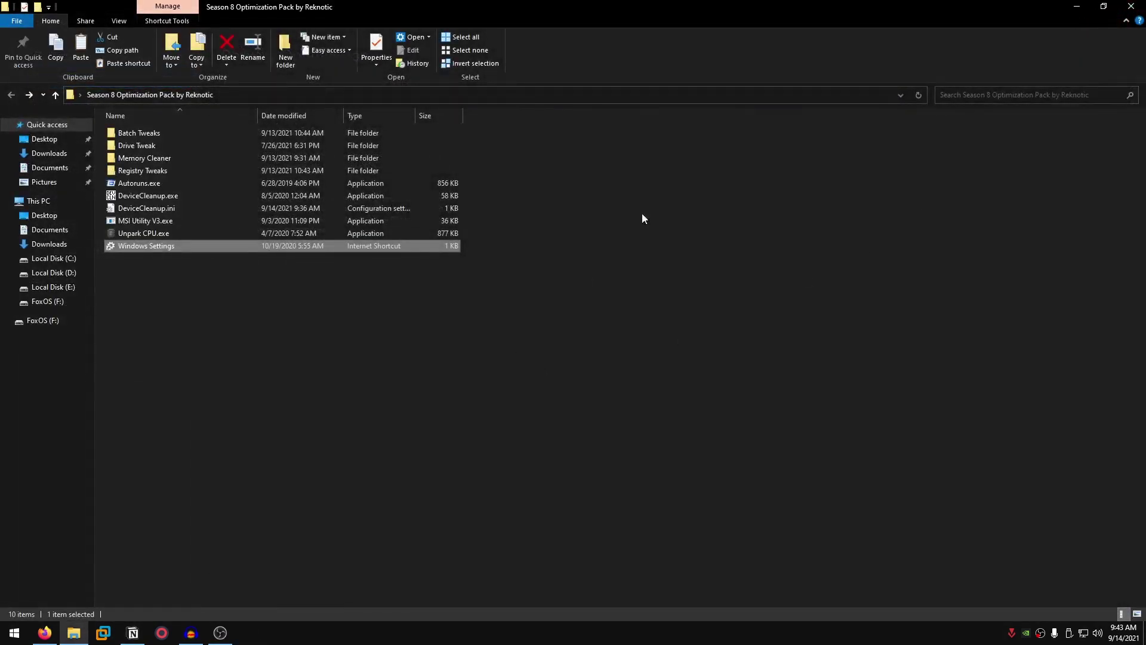
{"action": "left_click", "coordinate": [1131, 6]}
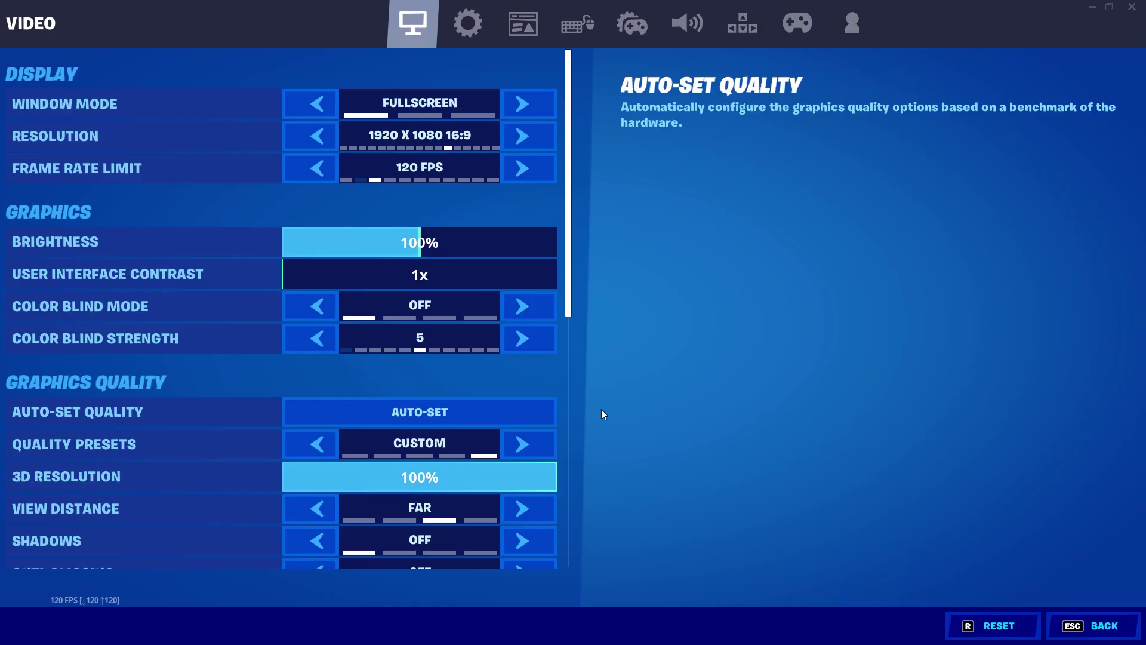
Turn off automatic download of high resolution textures and the high resolution texture reminders in Fortnite's video settings, and apply the changes
{"action": "scroll", "coordinate": [564, 425], "scroll_direction": "down", "scroll_amount": 5}
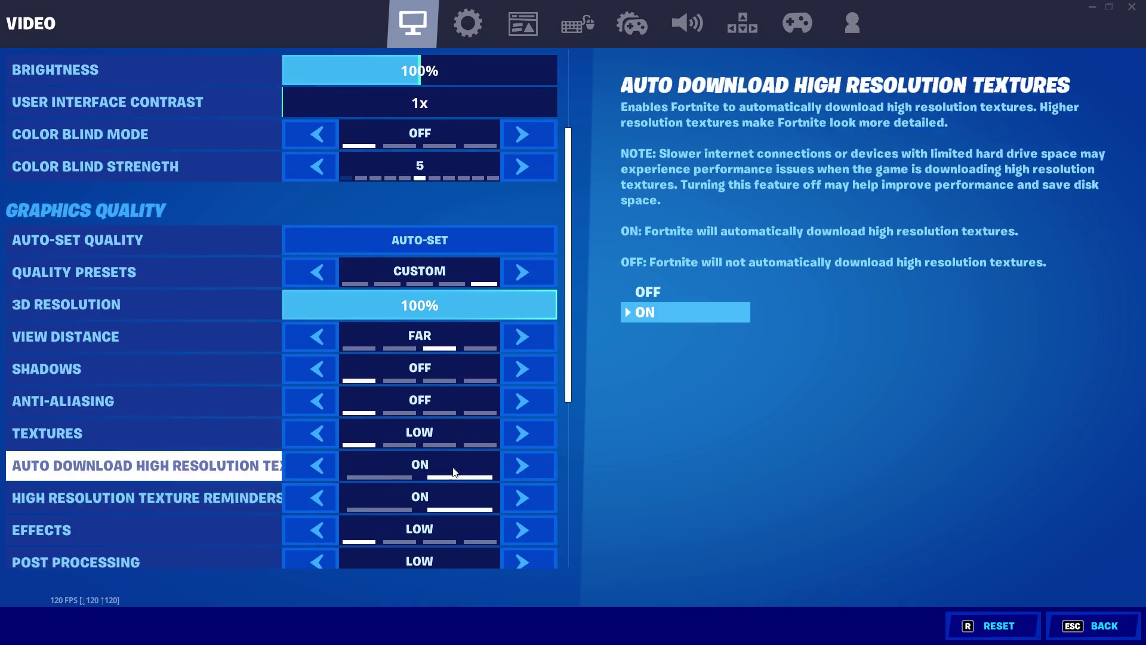
{"action": "left_click", "coordinate": [334, 475]}
{"action": "left_click", "coordinate": [328, 503]}
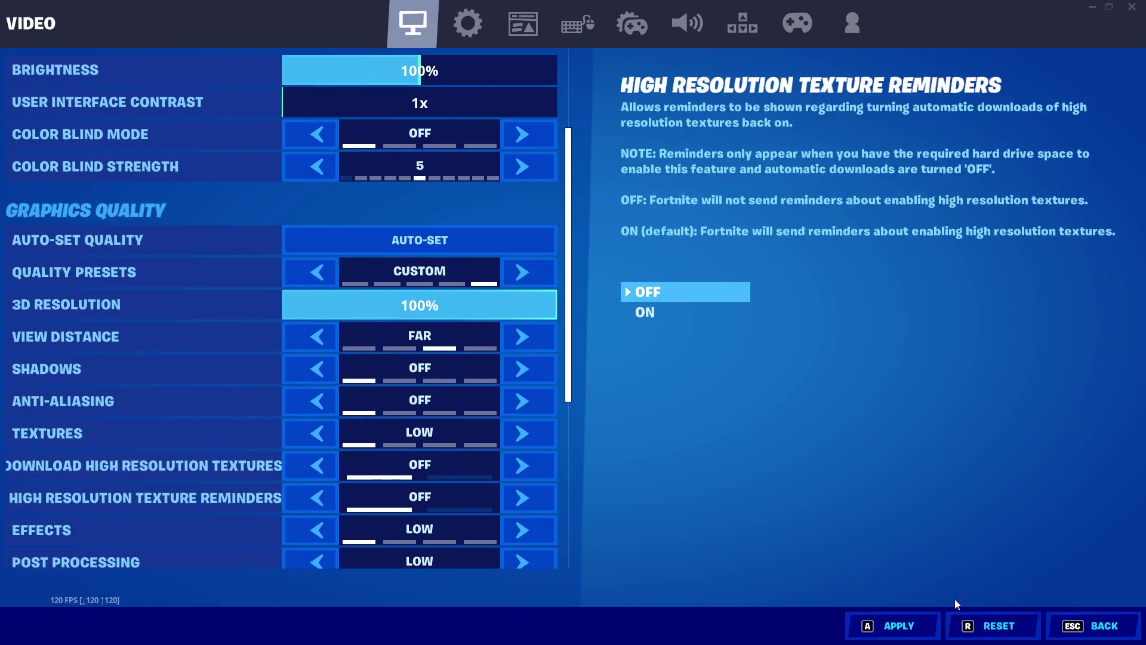
{"action": "left_click", "coordinate": [895, 625]}
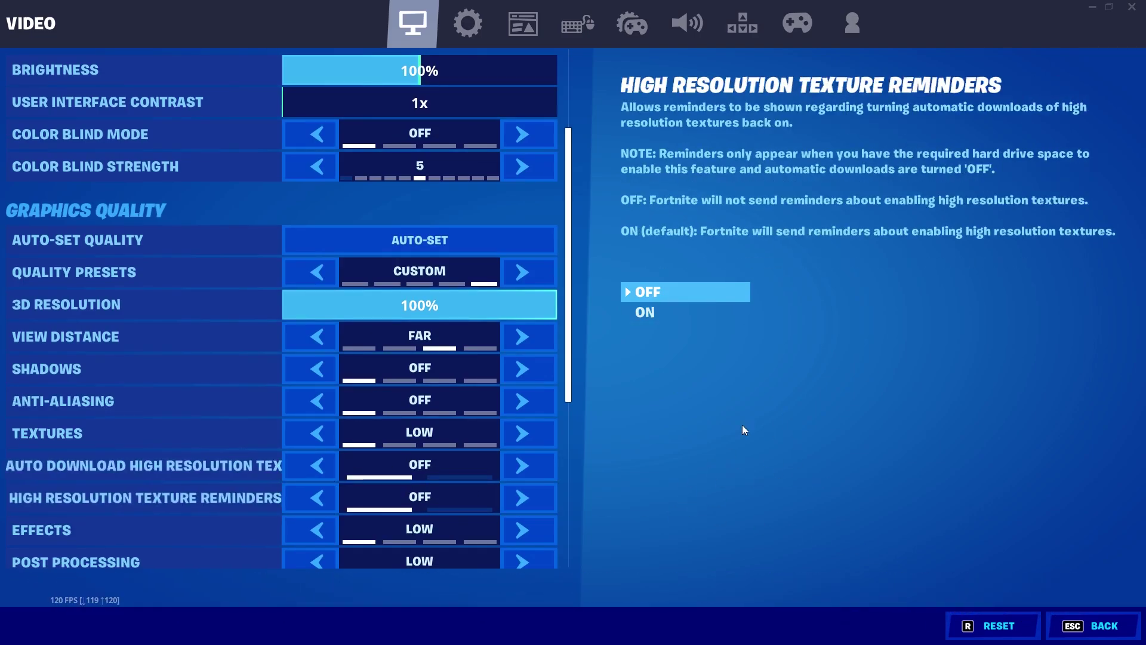